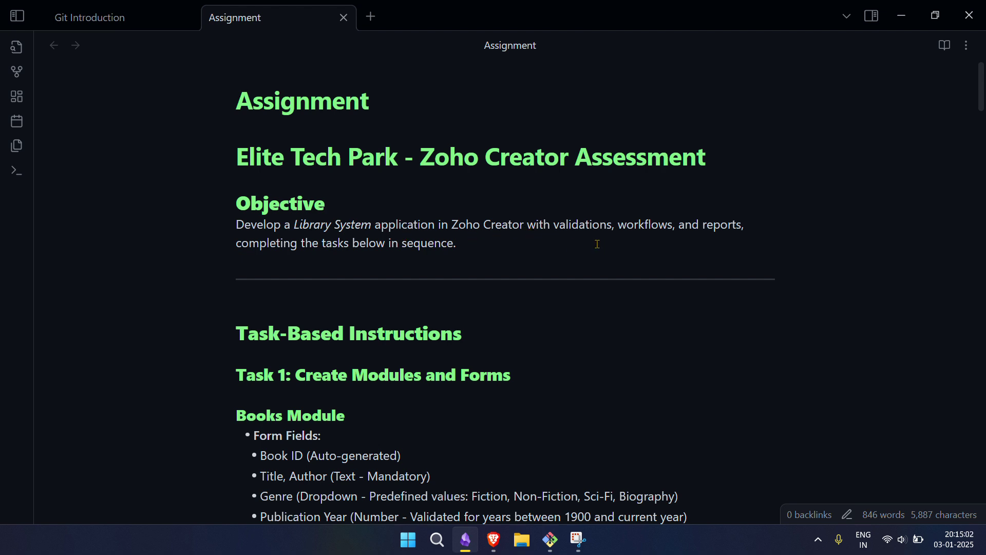
Review the Task 1 instructions in the assignment note, and switch to Brave to view the Elite-Library Membership Form.
scroll(593, 244, "down", 3)
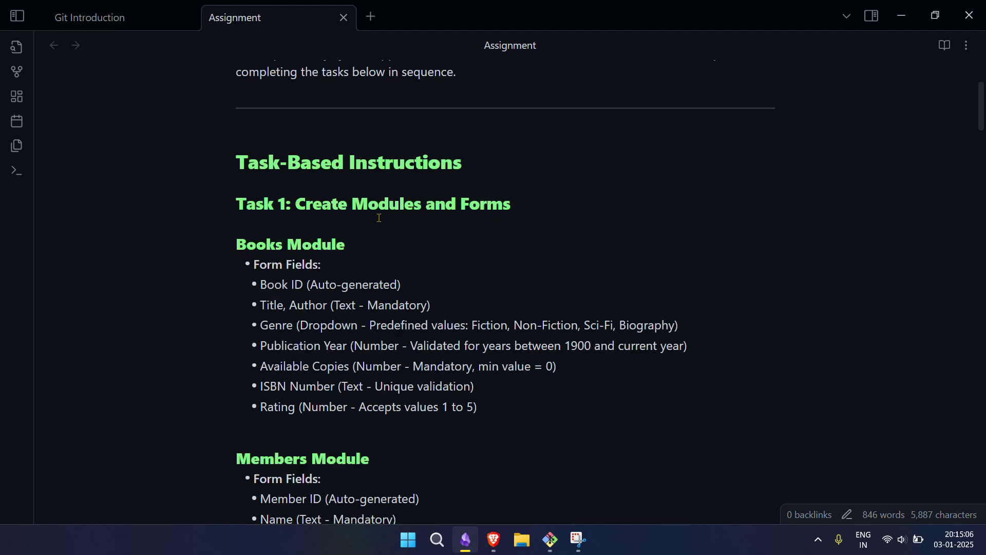
scroll(386, 235, "down", 3)
scroll(366, 196, "up", 3)
left_click(494, 539)
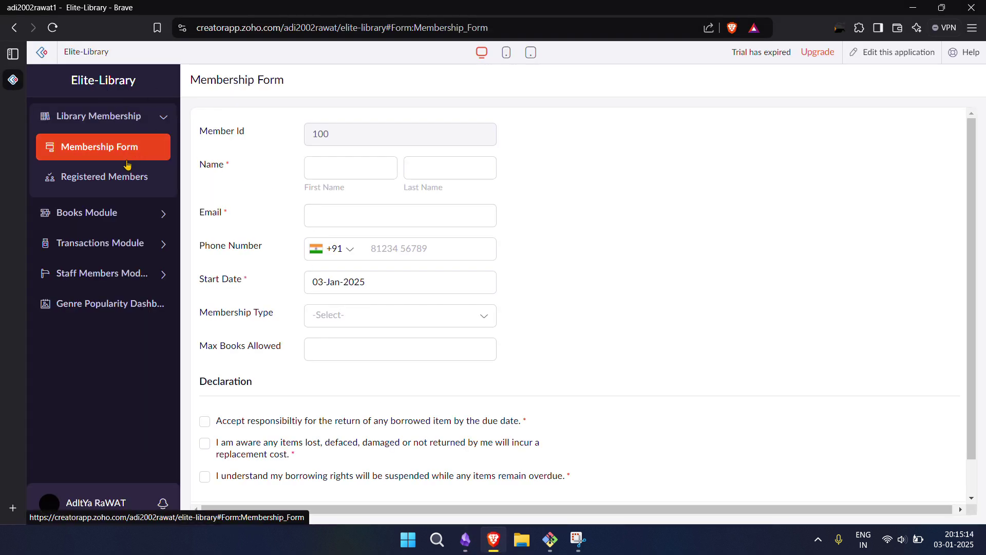
left_click(110, 116)
left_click(123, 117)
left_click(116, 156)
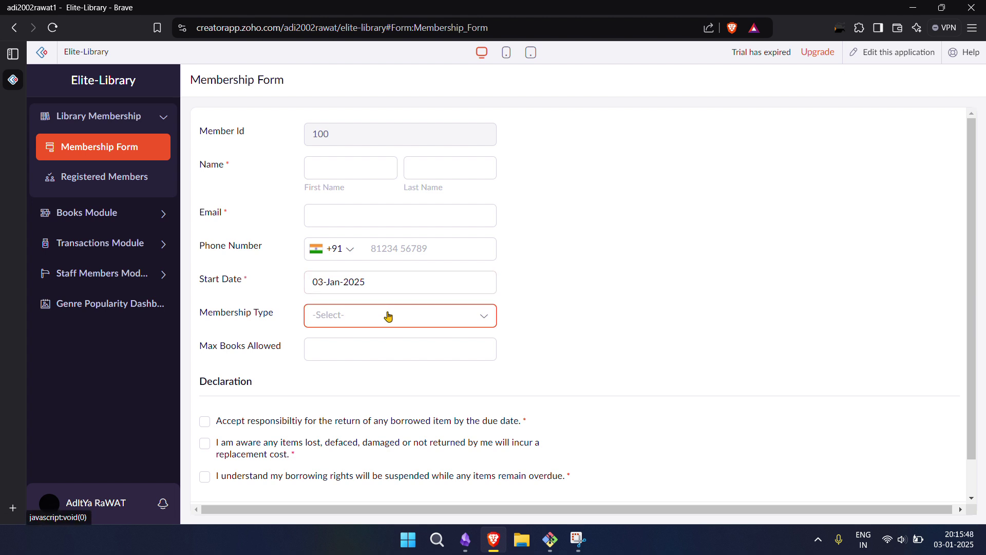
Try the Basic Member and Premium Member membership types, ending with Elite Member selected.
left_click(358, 324)
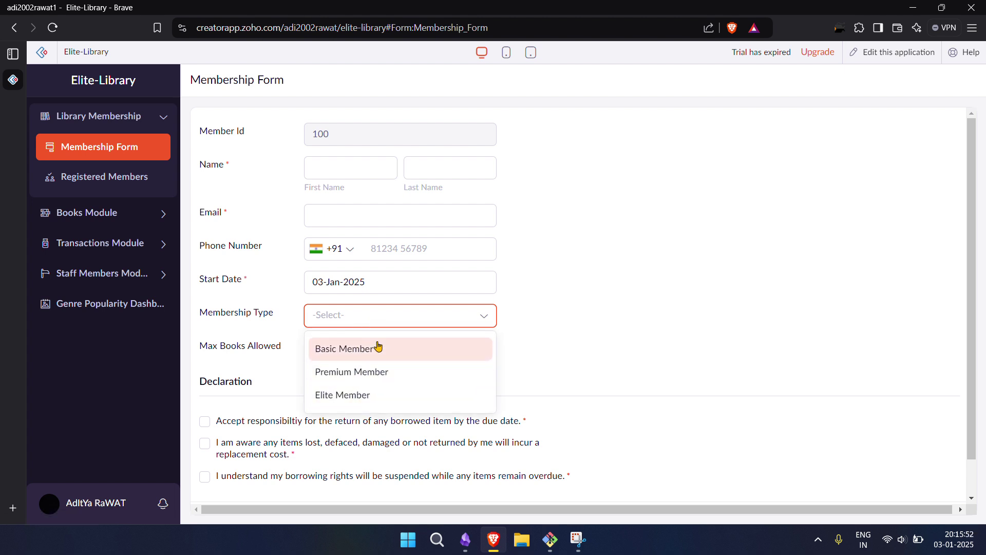
left_click(340, 347)
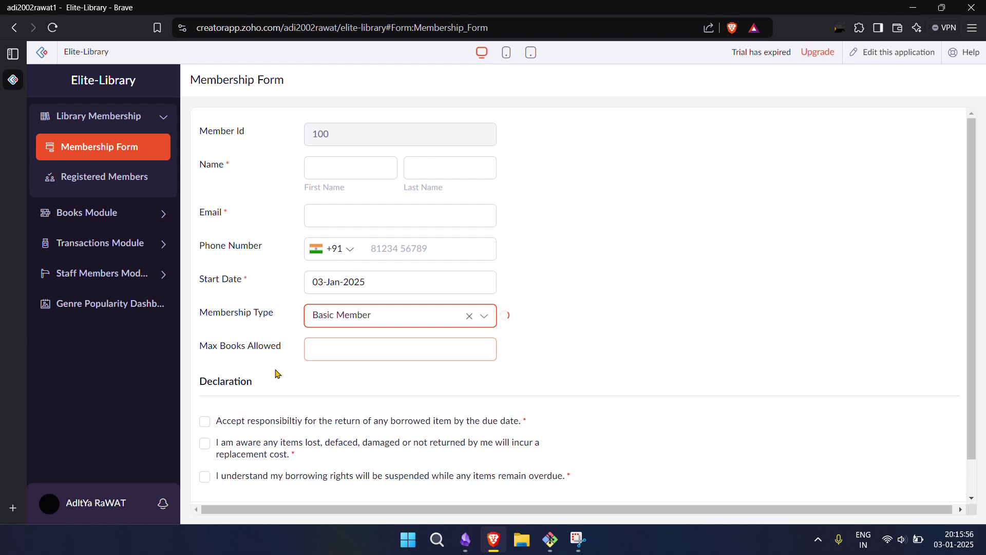
left_click(341, 315)
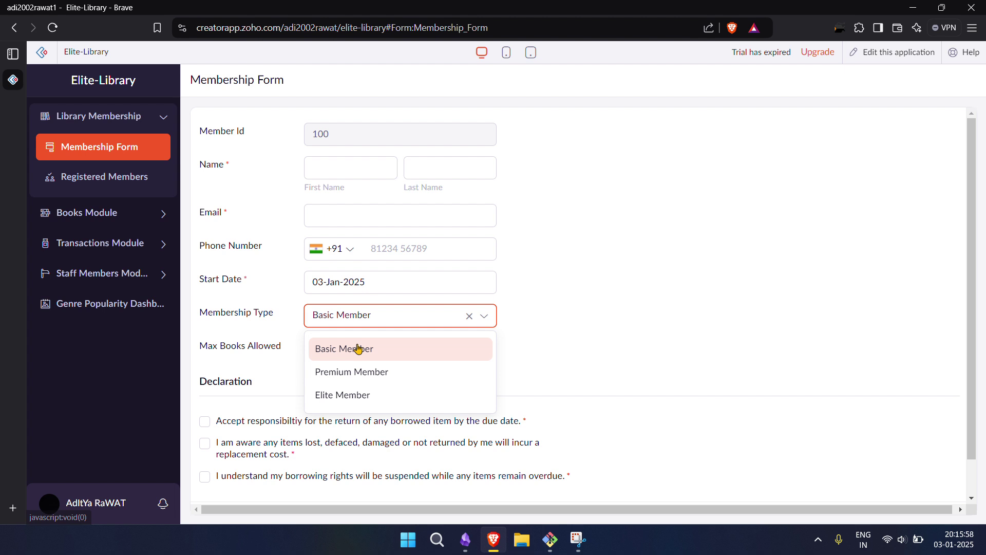
left_click(377, 372)
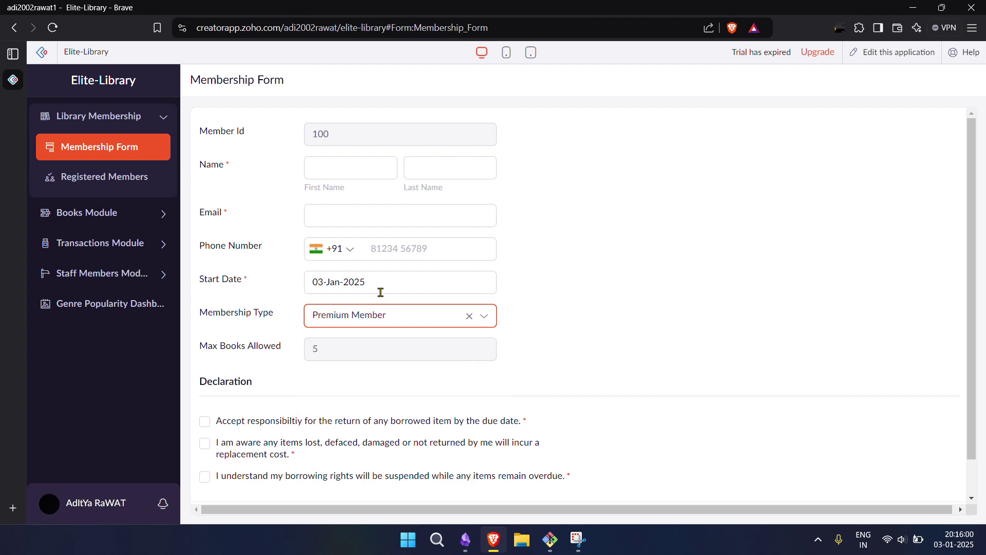
left_click(378, 315)
left_click(390, 393)
Accept all three declaration statements on the membership form.
left_click(236, 423)
left_click(227, 454)
left_click(267, 476)
scroll(300, 418, "down", 1)
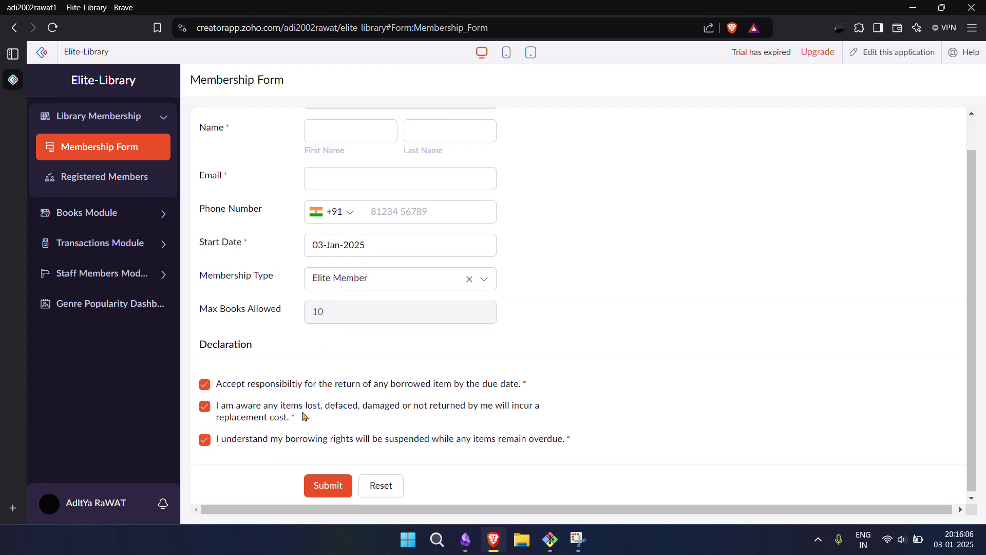
scroll(433, 373, "up", 1)
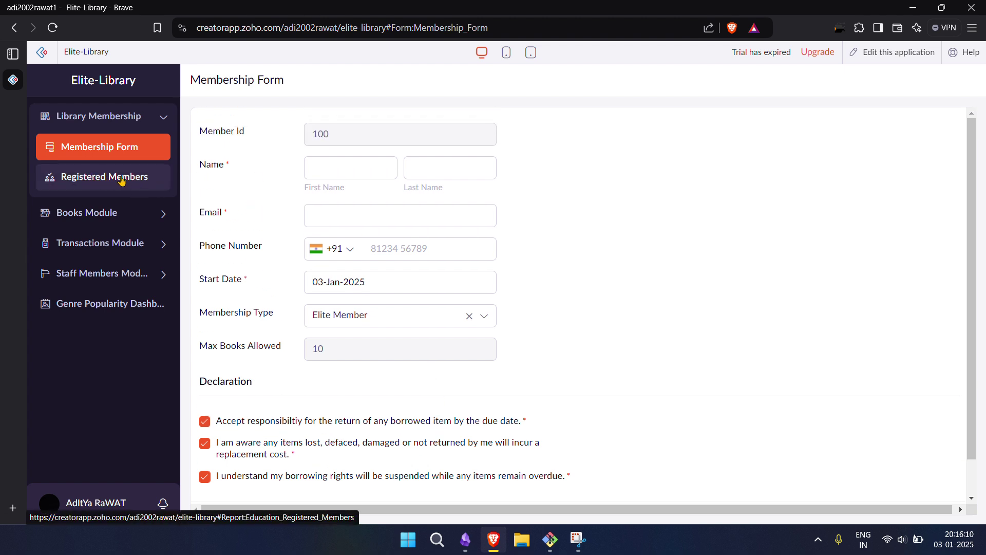
Fill in the member's name, email and phone number from the autofill suggestions, removing the phone number's leading zero.
left_click(327, 173)
left_click(341, 196)
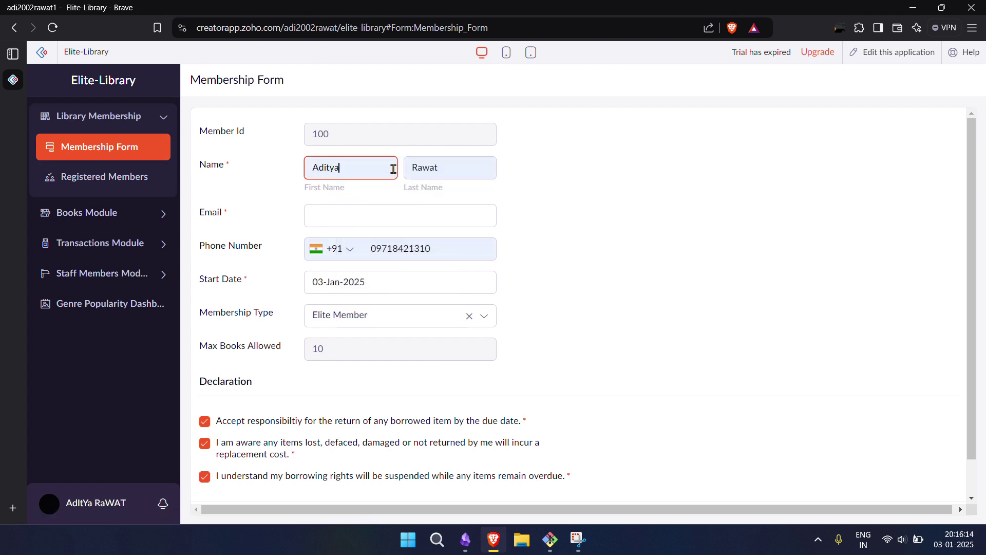
left_click(353, 223)
left_click(380, 247)
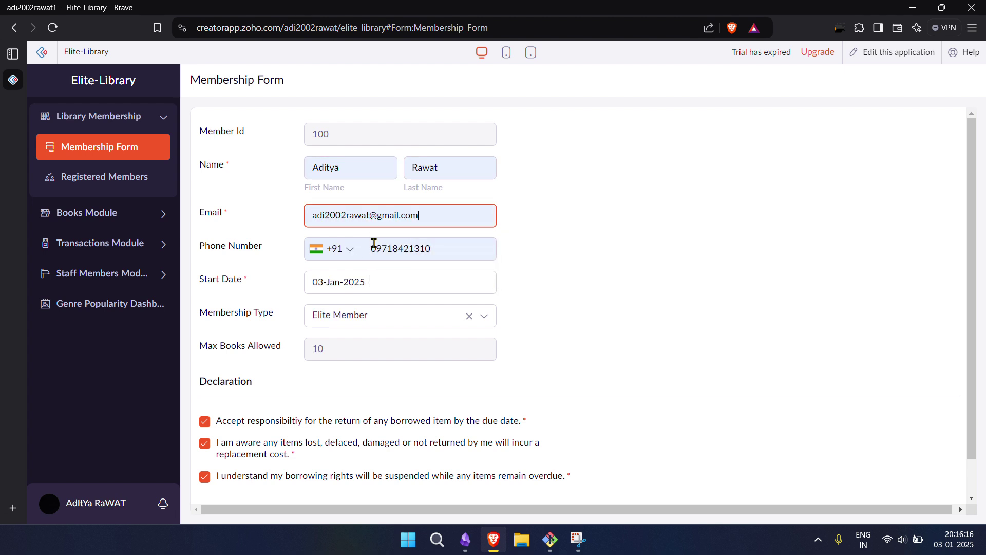
left_click(379, 250)
key("BackSpace")
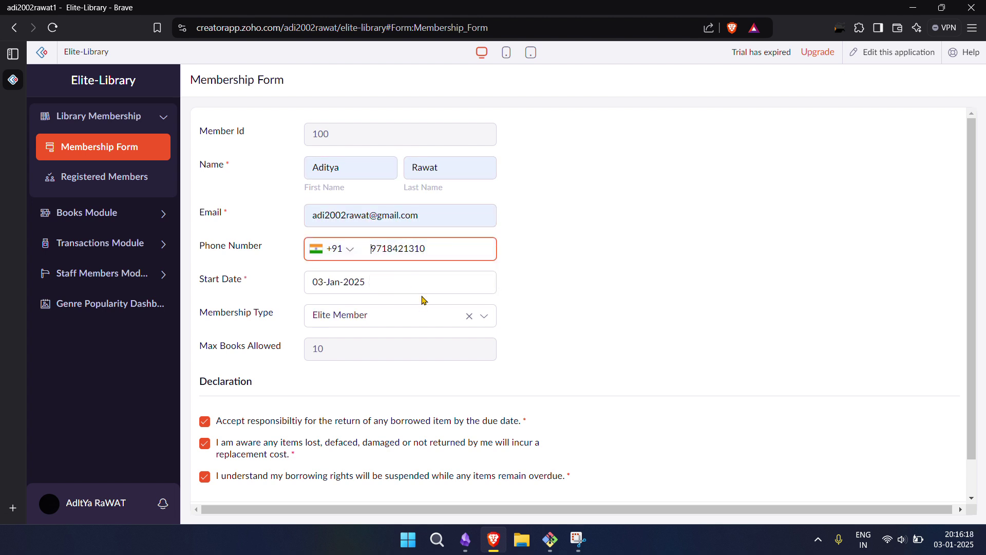
left_click(604, 248)
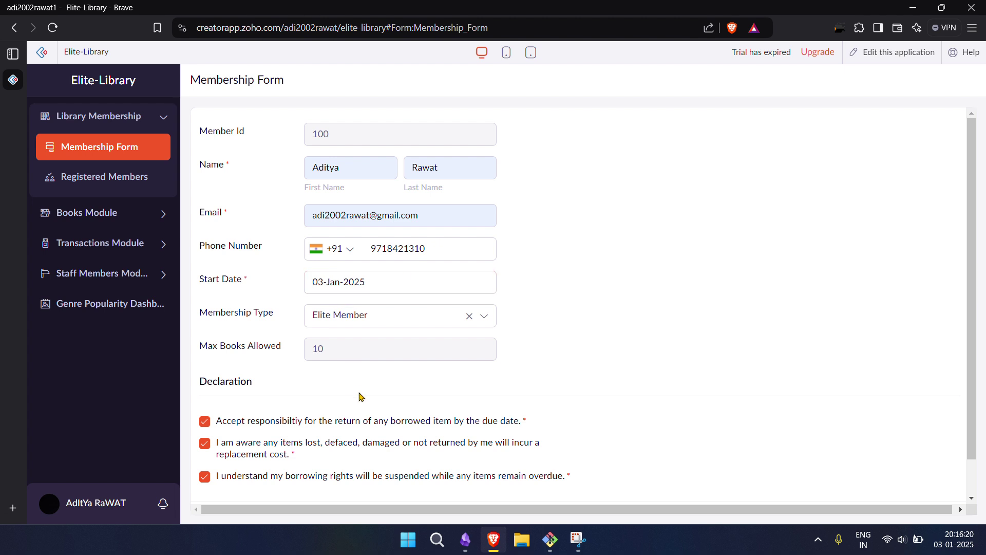
Try to submit the membership form with the contact details of an already registered member.
scroll(344, 462, "down", 1)
left_click(344, 482)
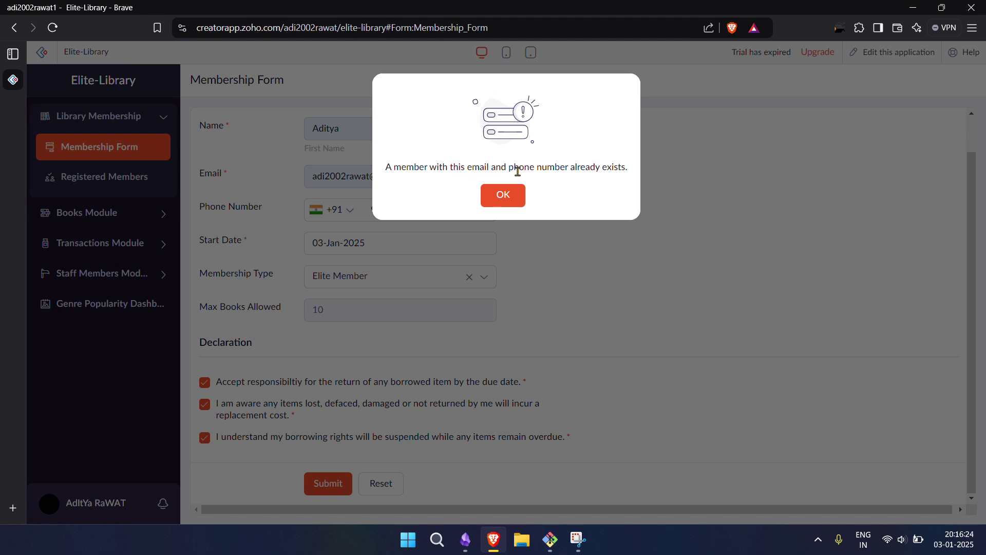
left_click(497, 196)
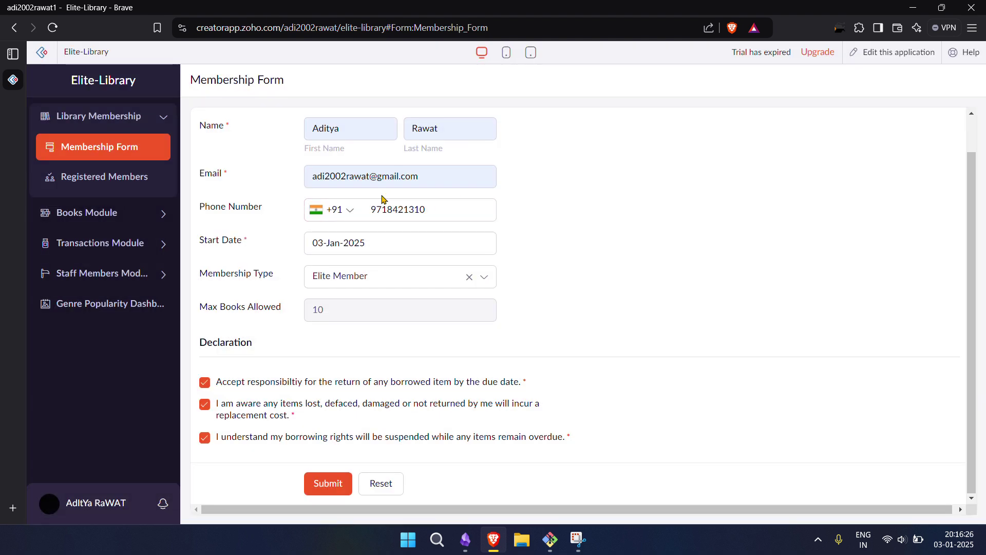
Delete the existing member record with the same email and phone number from the Registered Members report.
left_click(118, 177)
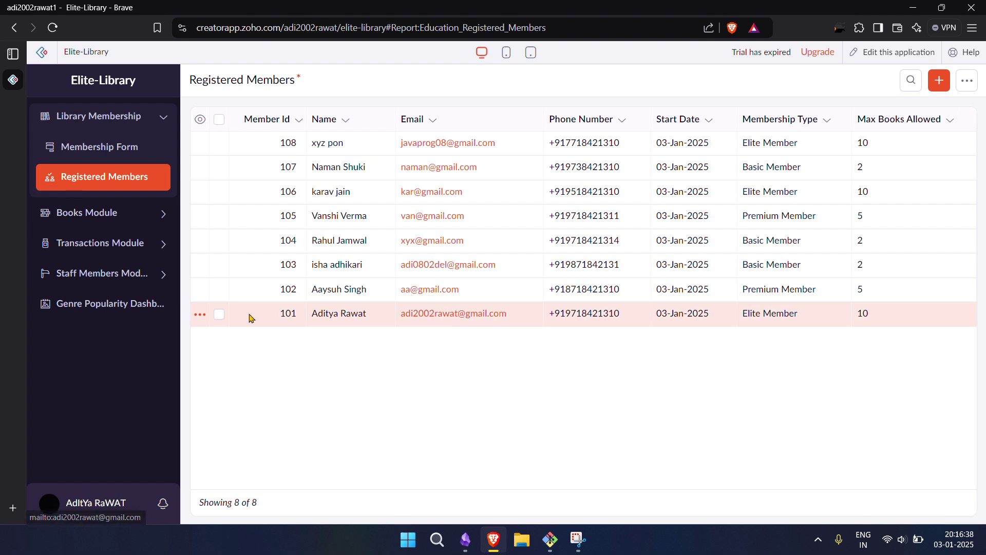
left_click(218, 314)
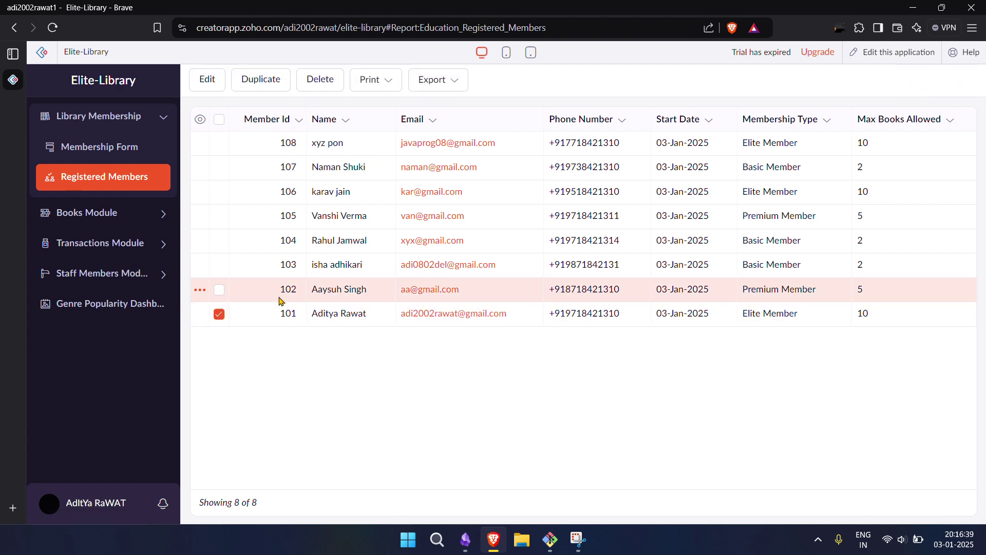
left_click(320, 79)
left_click(467, 206)
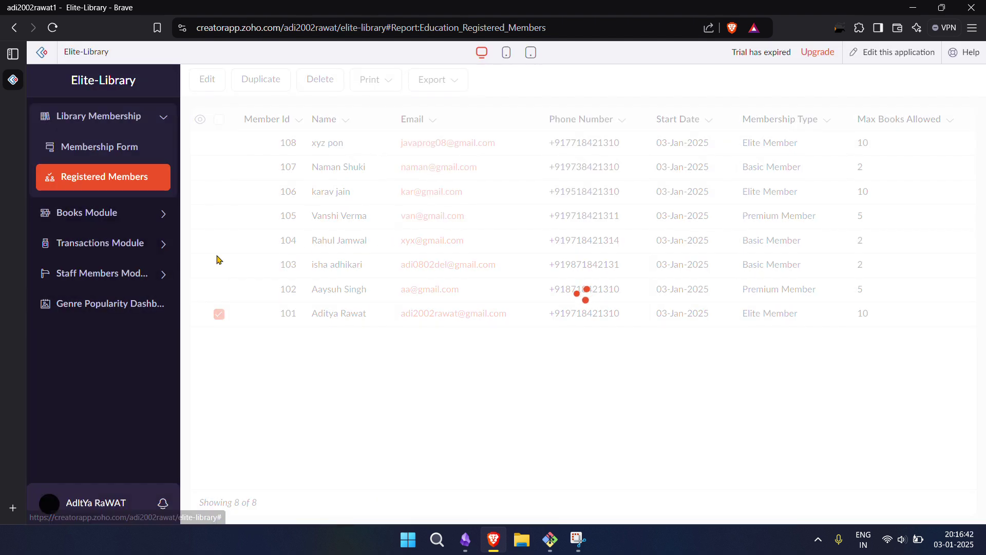
Start a new Membership Form with the member's autofilled name, email and phone number, dropping the phone number's leading zero.
left_click(123, 146)
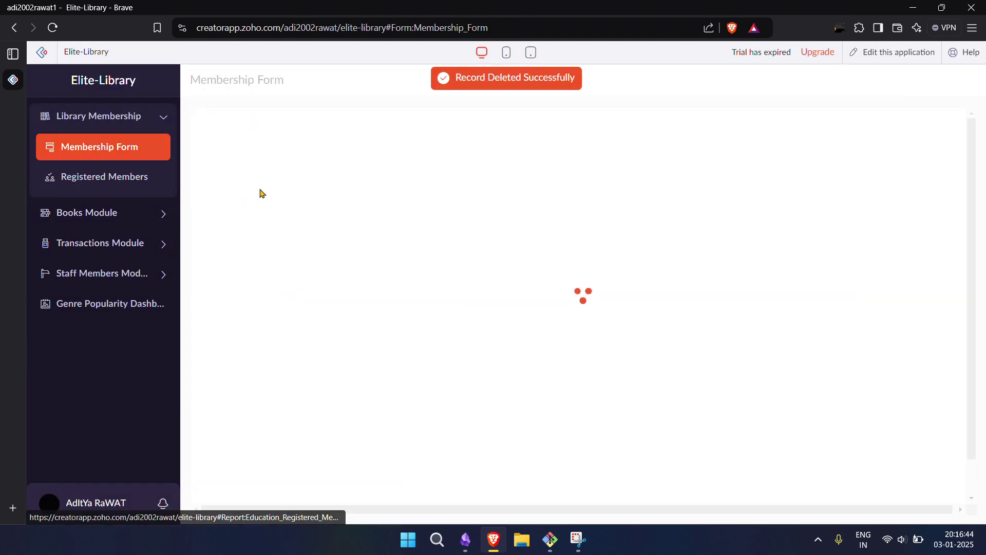
left_click(353, 168)
left_click(391, 204)
left_click(363, 218)
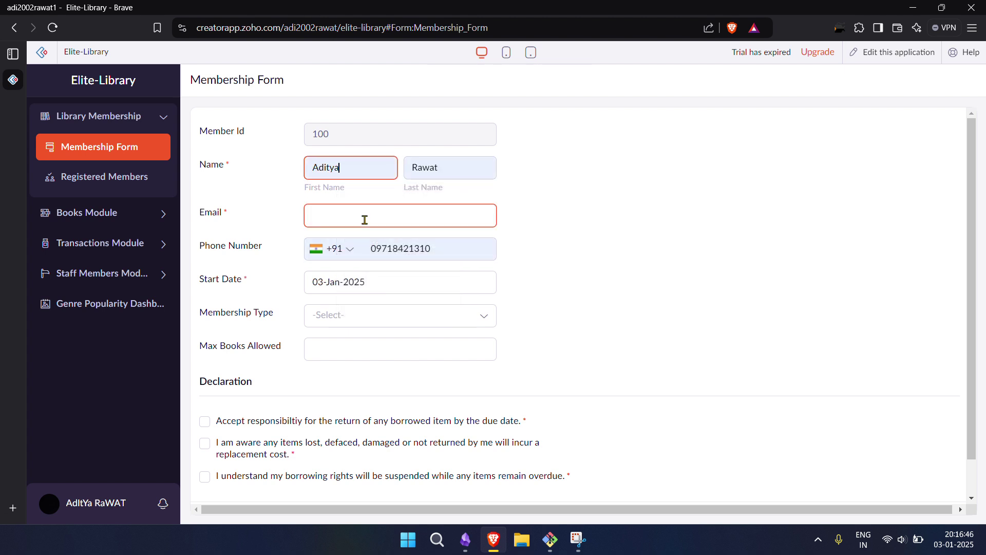
left_click(391, 252)
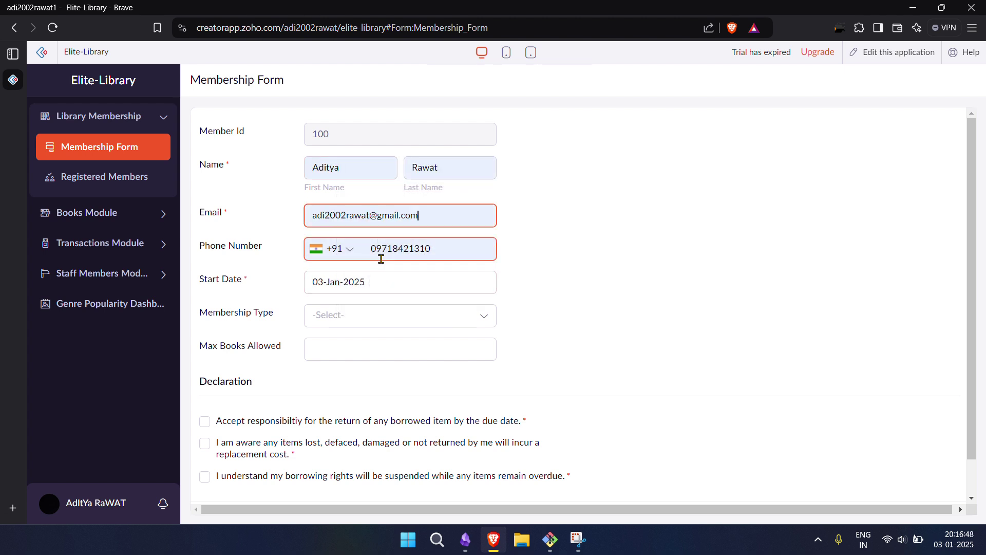
left_click(381, 259)
key("Home")
key("Delete")
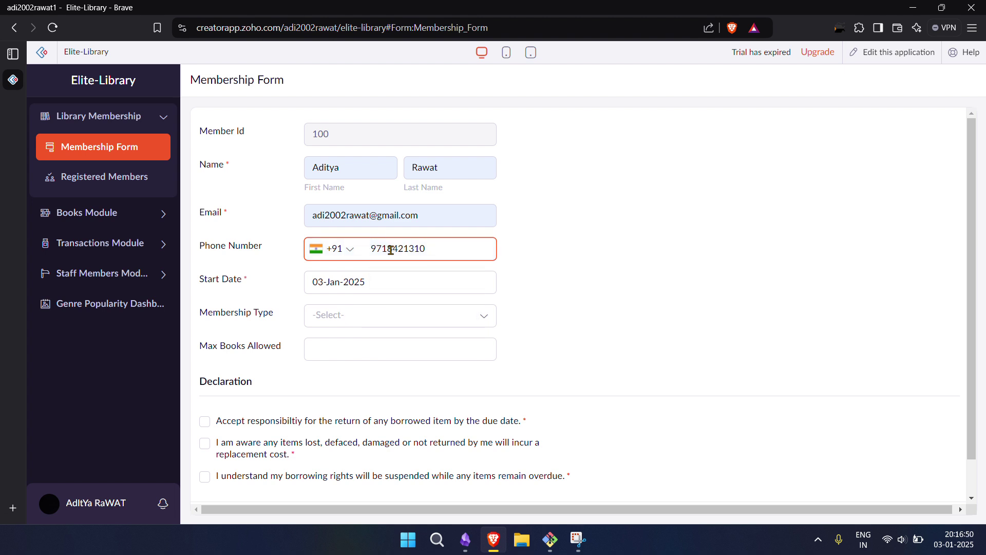
Set the membership type to Elite Member and submit the form with all three declarations accepted.
left_click(391, 319)
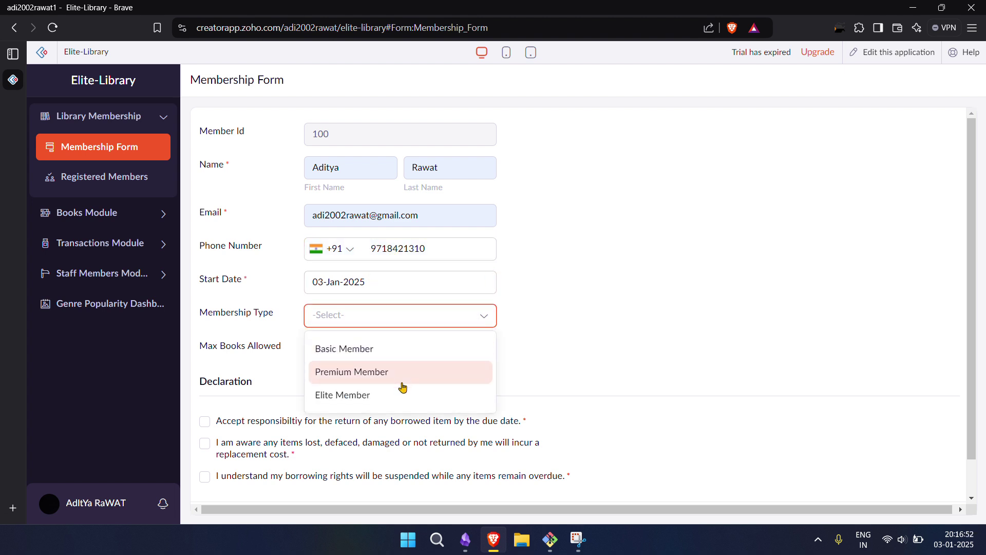
left_click(363, 400)
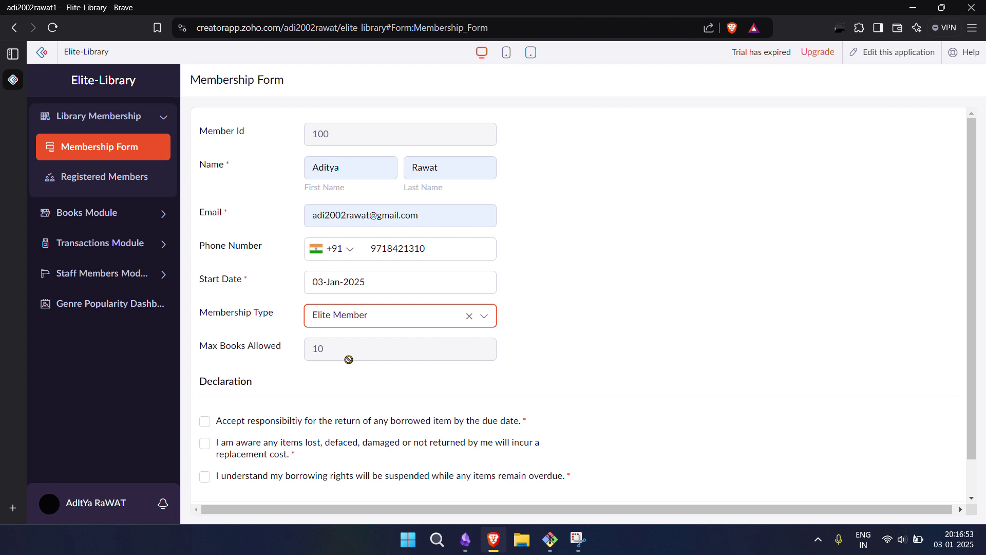
left_click(229, 420)
left_click(285, 446)
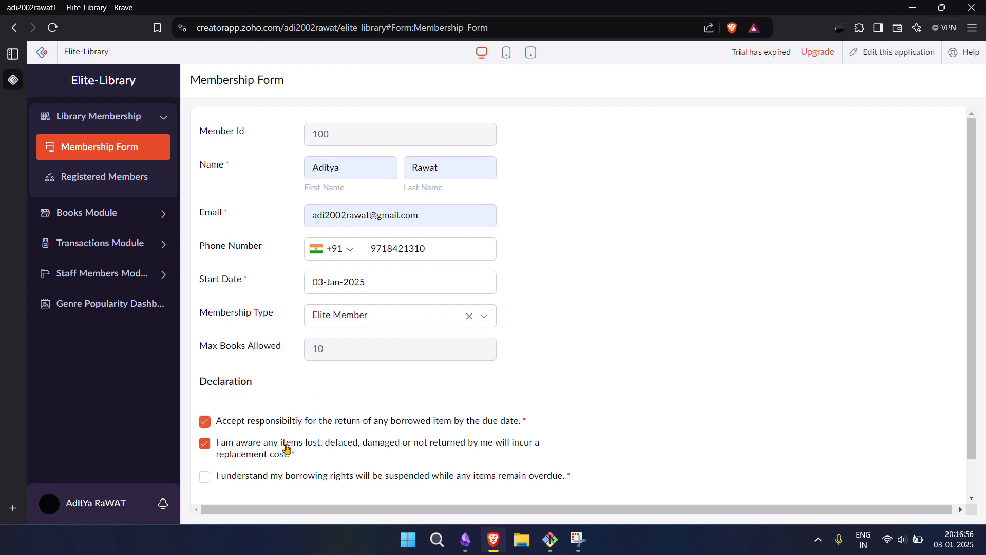
left_click(291, 476)
scroll(346, 413, "down", 1)
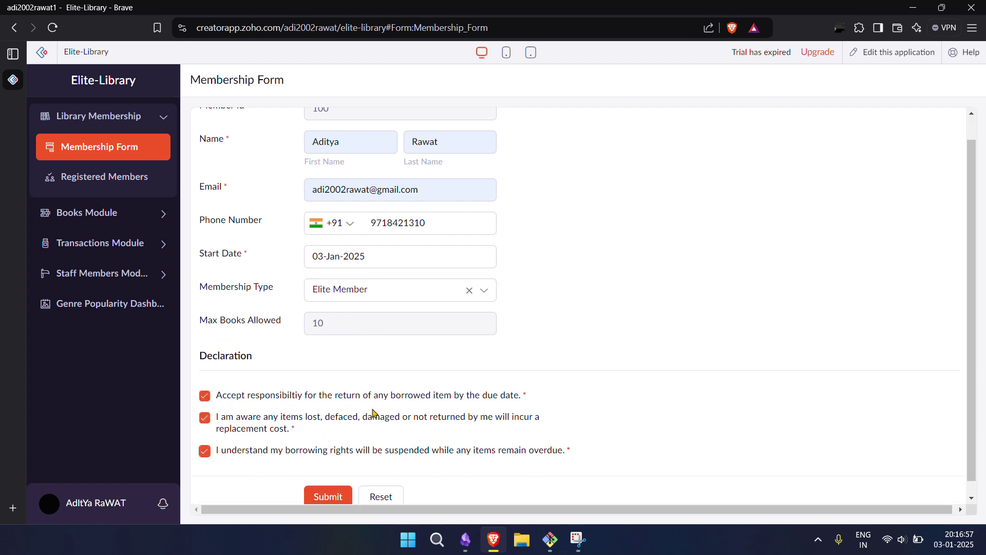
left_click(321, 479)
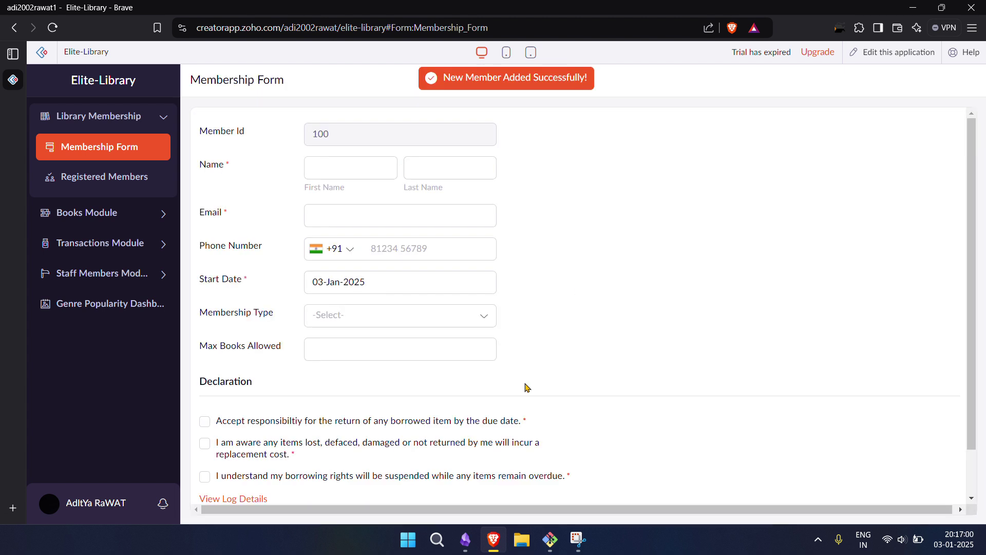
Check the log details of the submitted membership for the welcome email's recipient, and close the log.
scroll(411, 367, "down", 1)
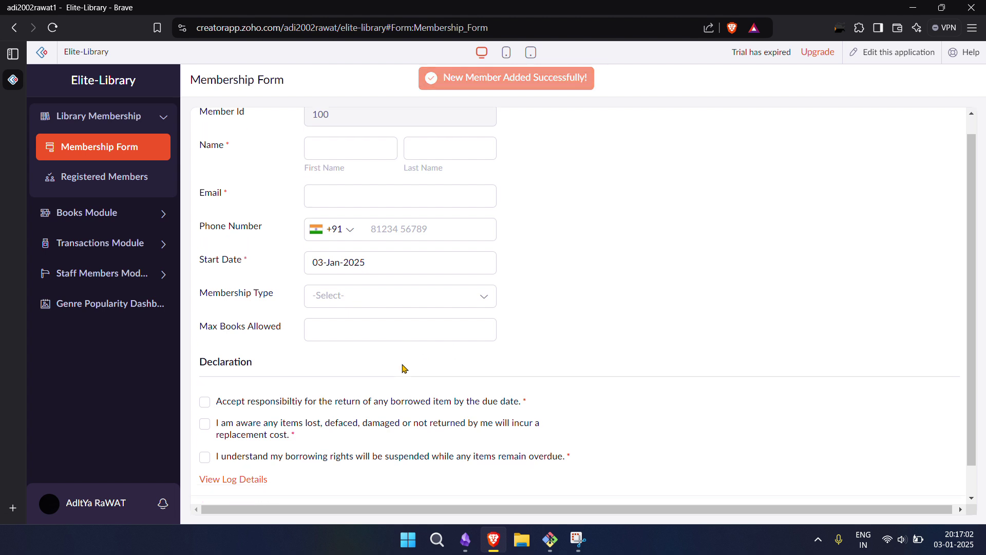
left_click(241, 452)
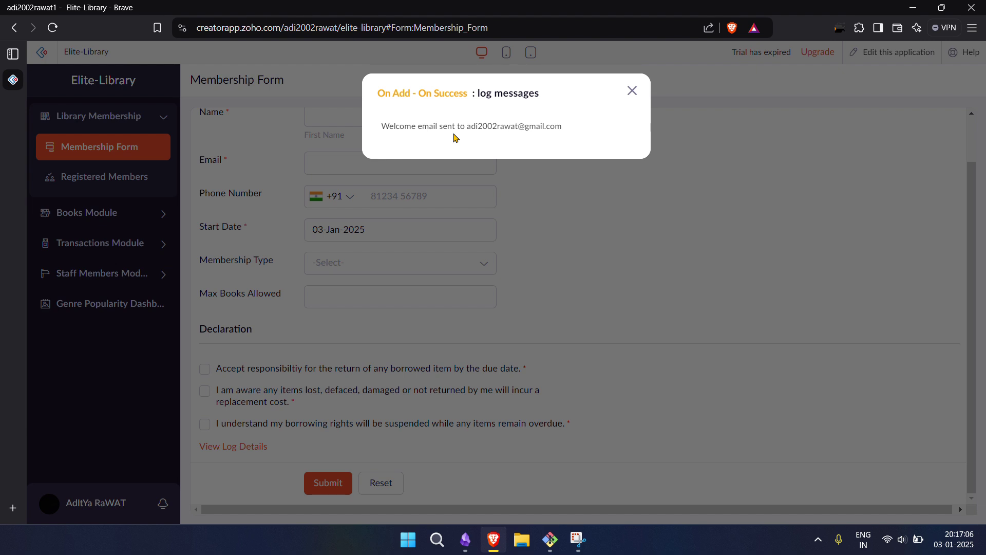
left_click_drag(467, 126, 575, 134)
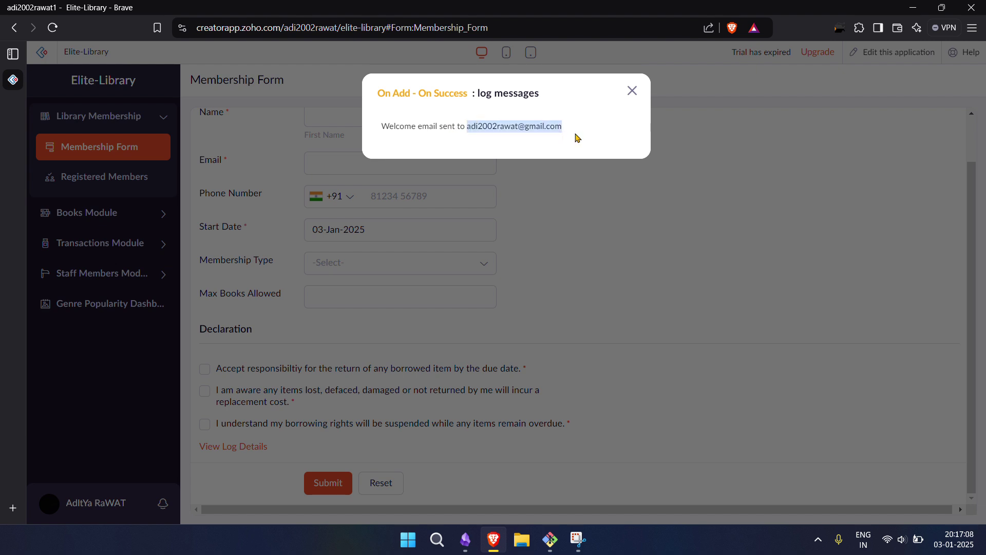
left_click(636, 86)
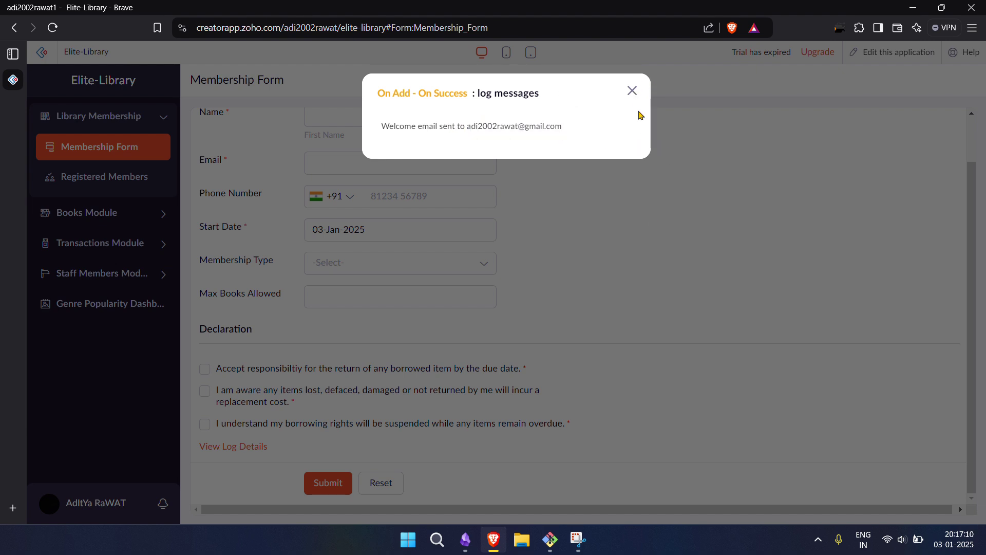
left_click(632, 91)
Switch to the Git Bash terminal, clear it, and run the gmail command to open the inbox.
left_click(550, 539)
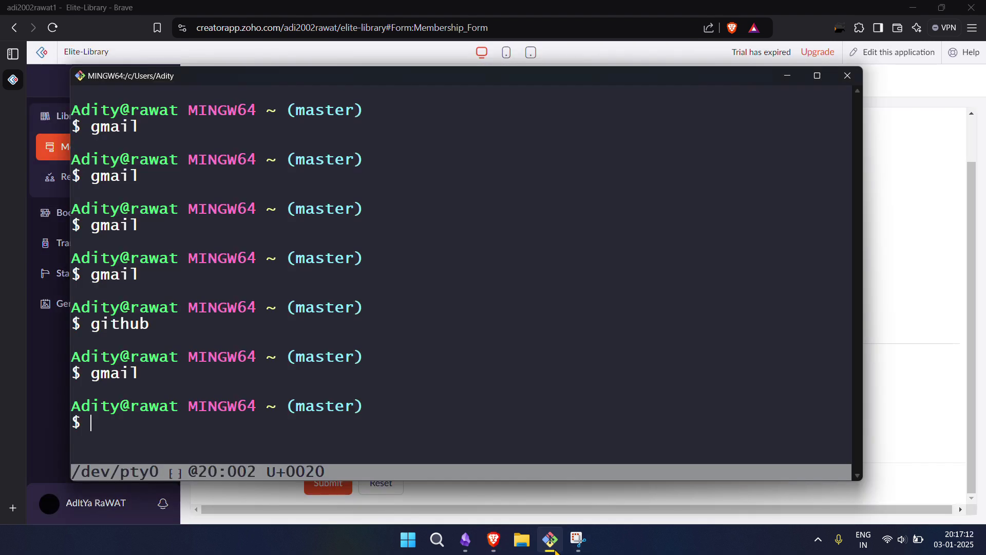
type("clear")
key("Return")
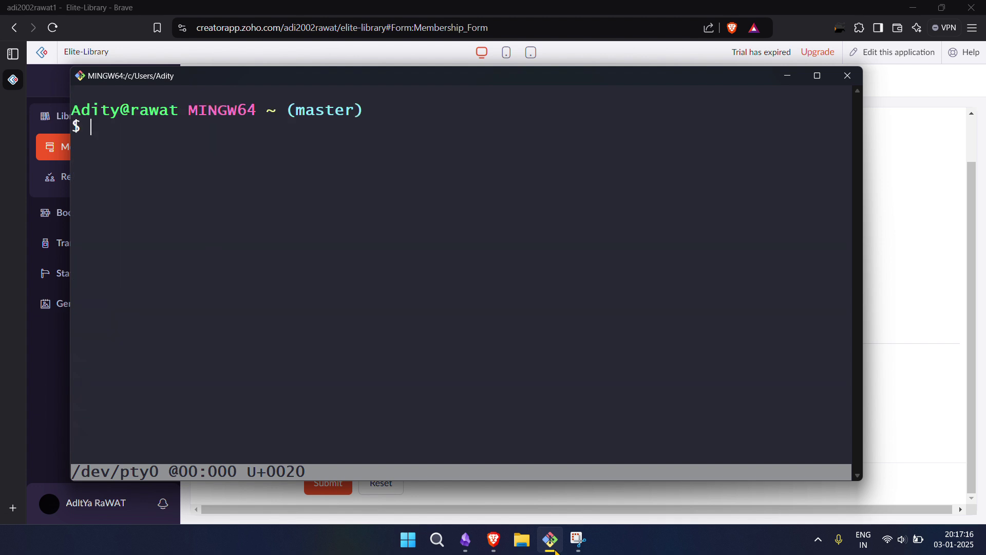
type("gmail")
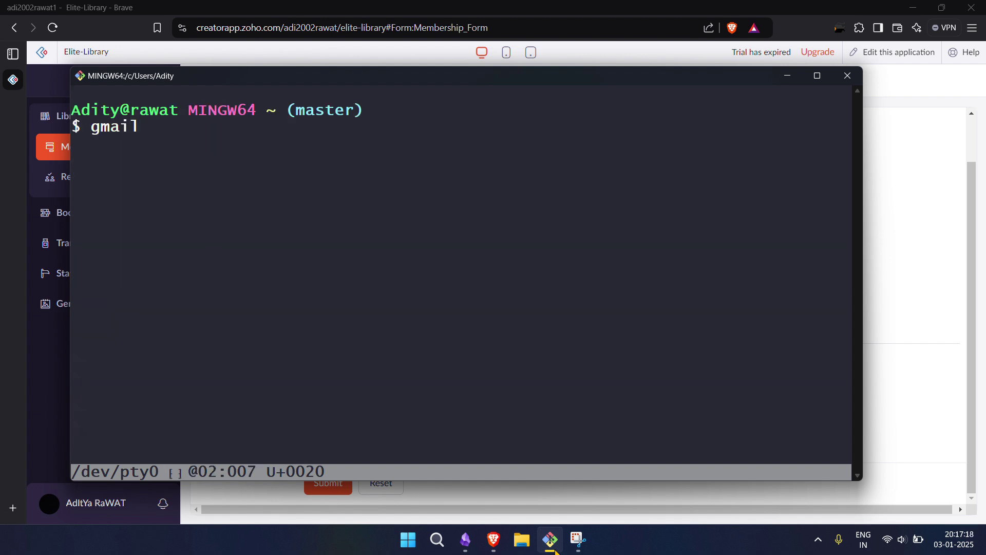
key("Return")
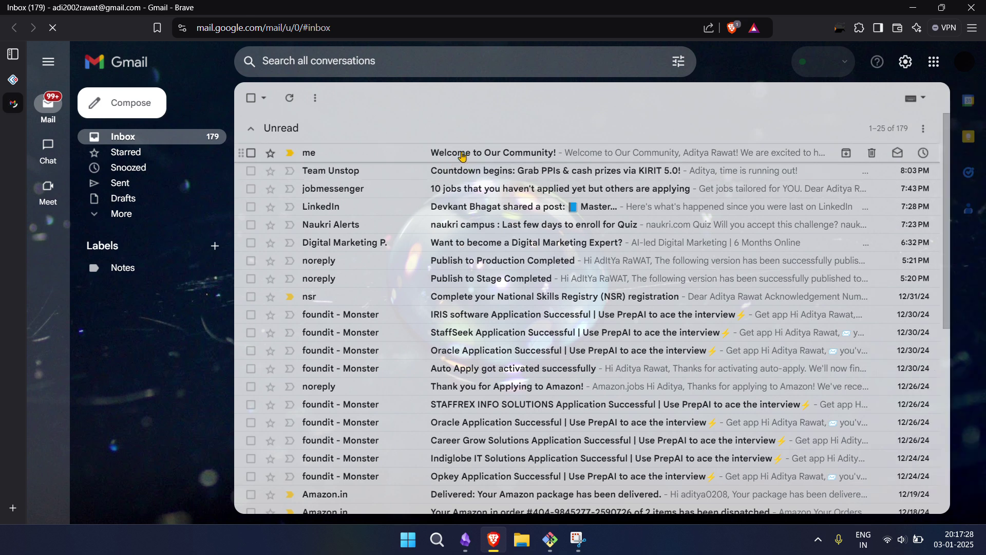
Open the "Welcome to Our Community!" email to check the member details, then close Gmail and return to the Elite-Library app.
left_click(523, 152)
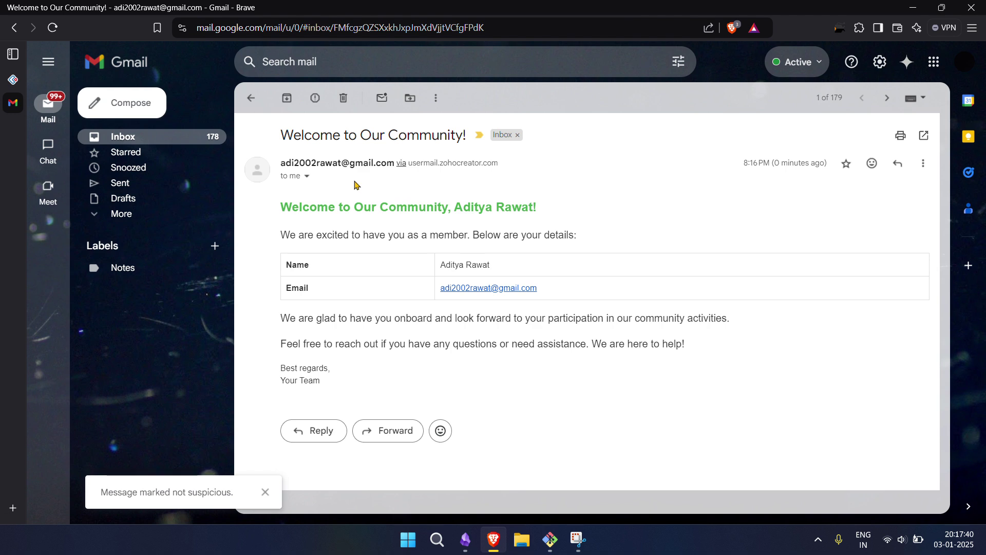
key("ctrl+w")
left_click(608, 107)
key("ctrl+w")
left_click(542, 129)
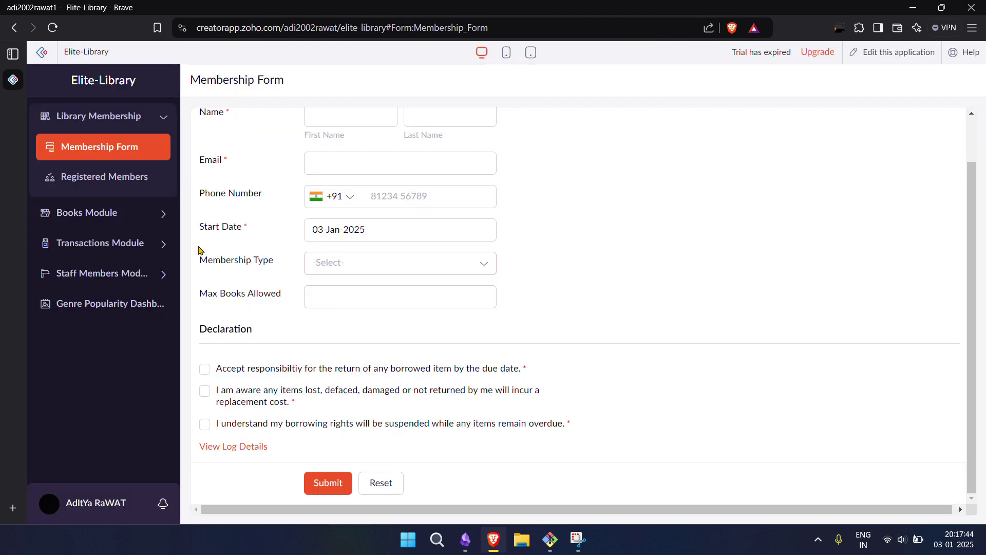
Switch to the Assignment note in Obsidian and review the form fields required for the Books Module.
left_click(465, 539)
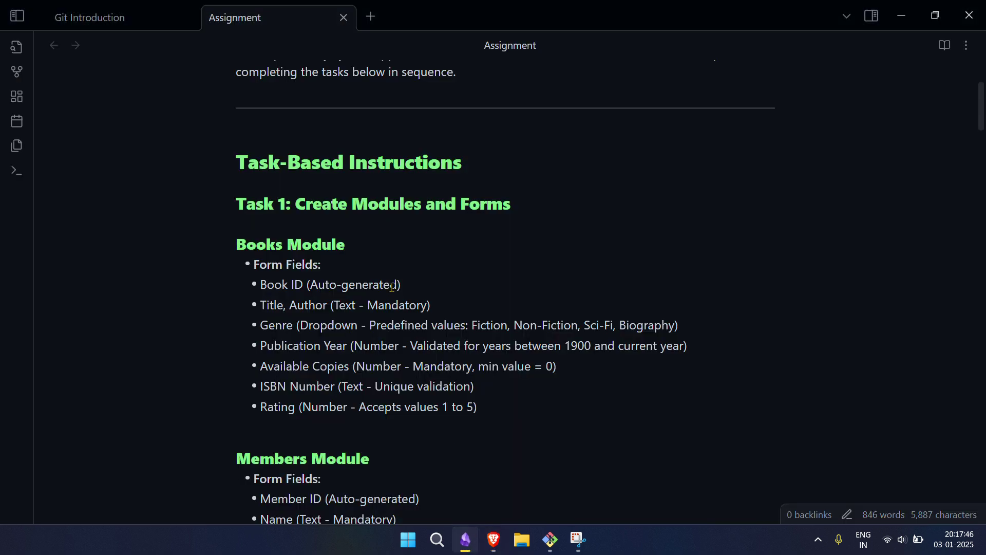
scroll(392, 287, "down", 3)
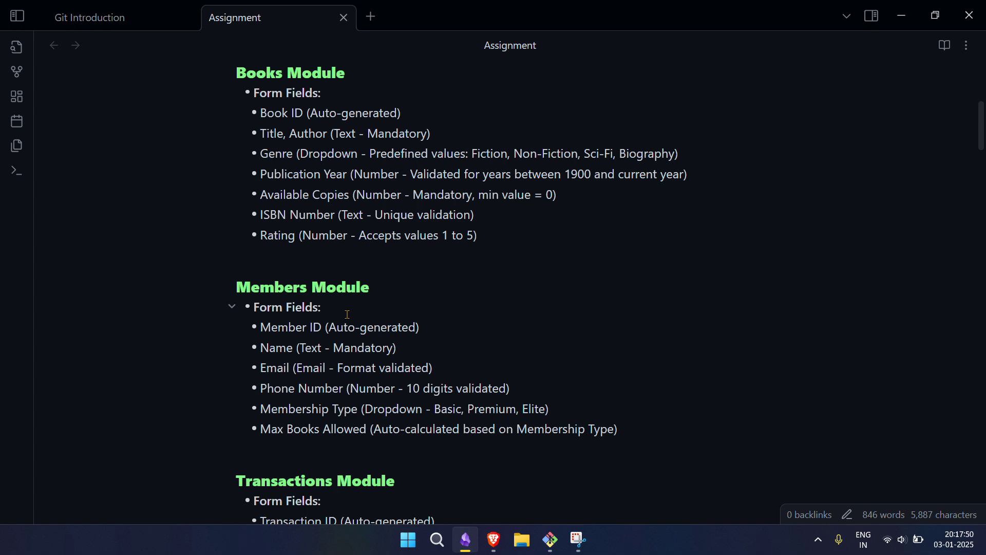
scroll(391, 245, "up", 3)
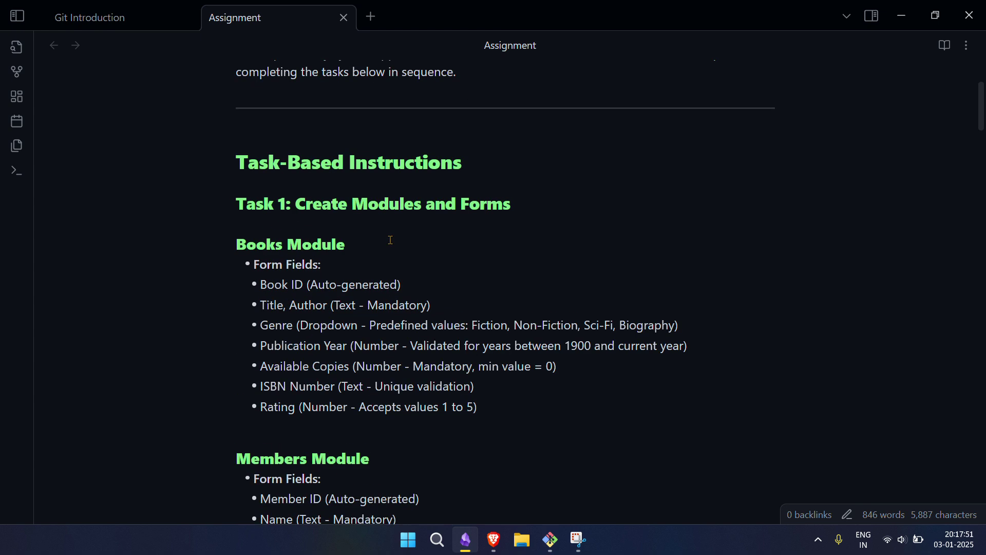
Switch back to Elite-Library in Brave, open the Books Module form and examine each field from Book Title to Status.
left_click(493, 539)
left_click(105, 215)
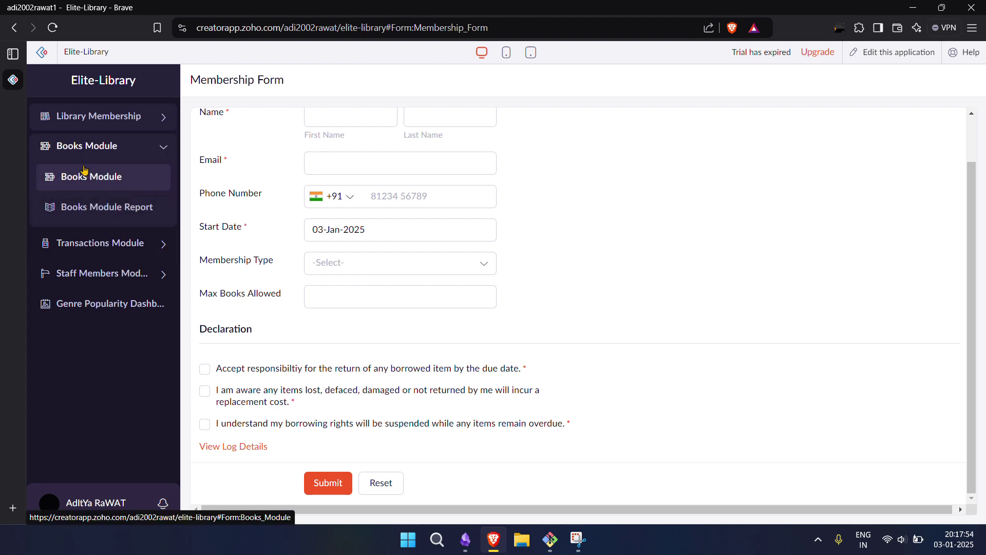
left_click(98, 179)
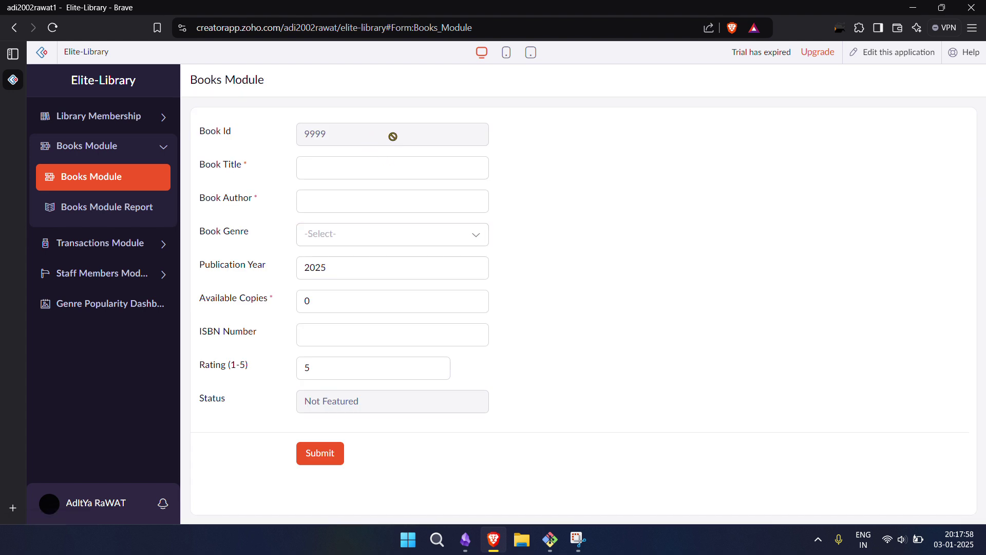
left_click(462, 171)
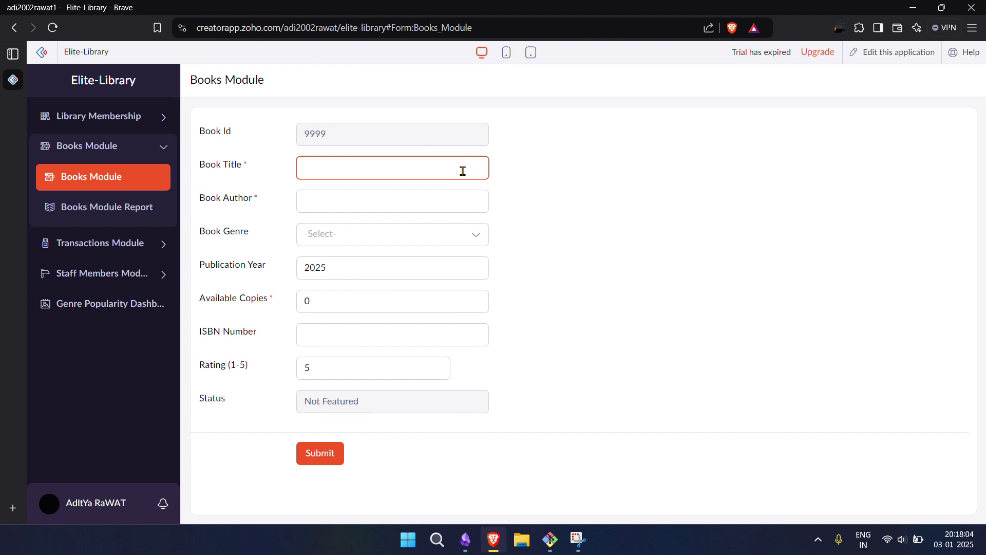
left_click(455, 201)
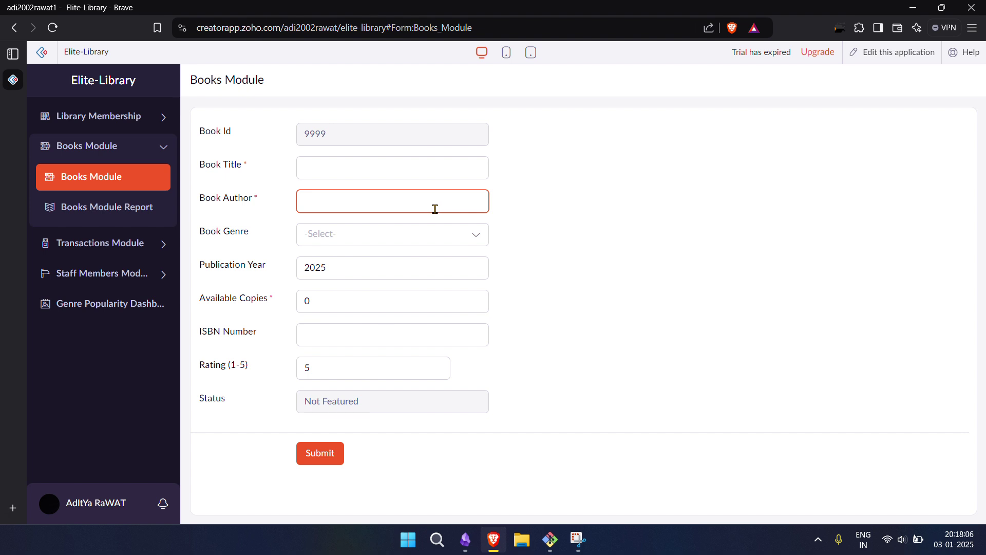
left_click(389, 241)
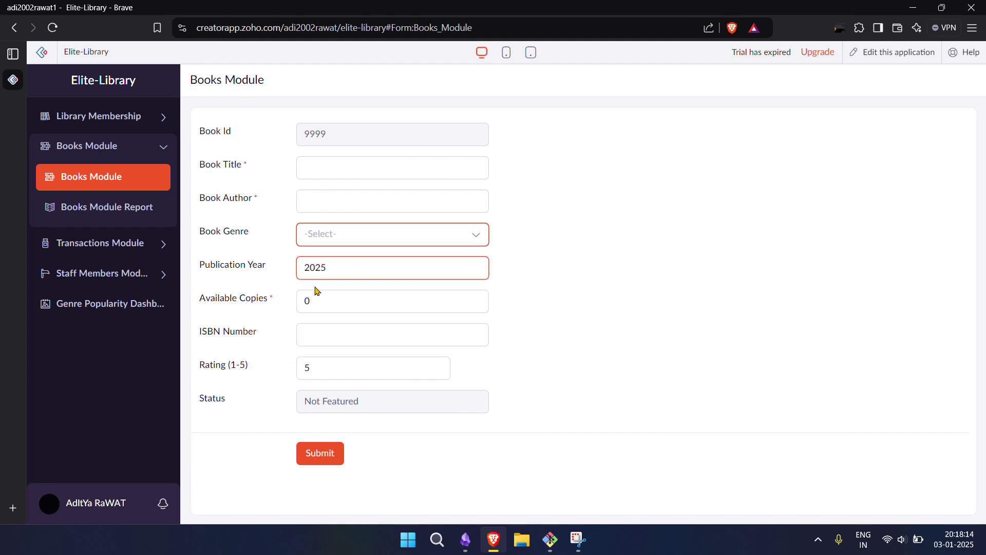
left_click(346, 264)
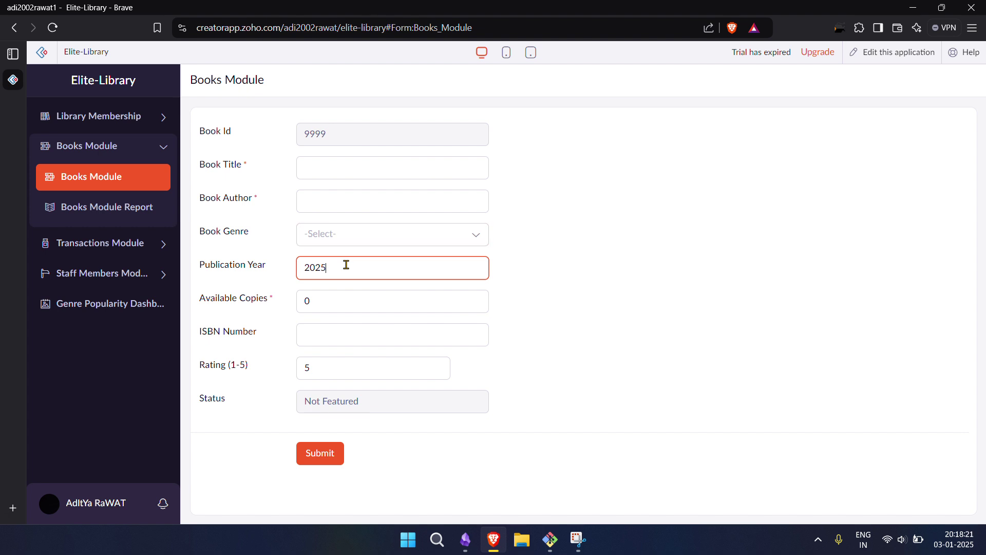
left_click(319, 308)
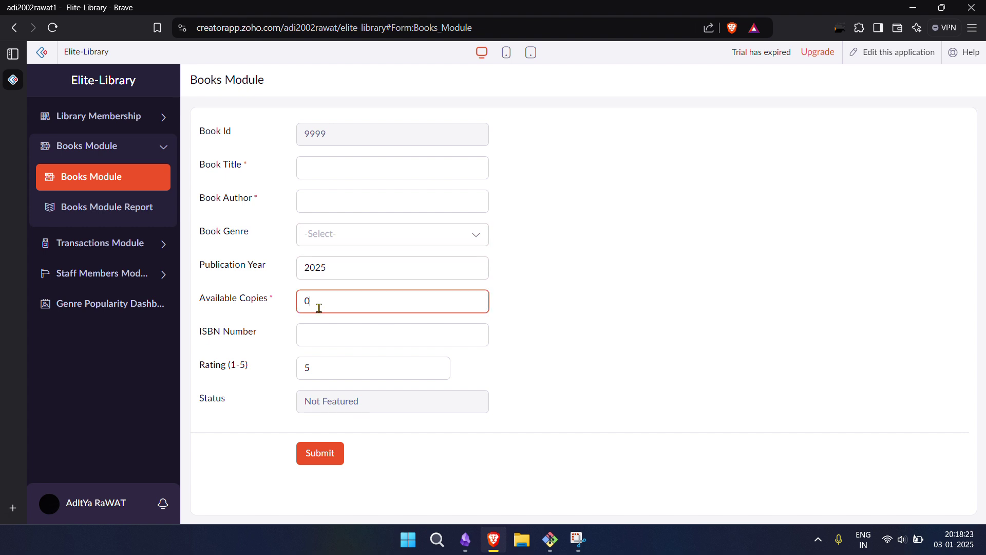
left_click(337, 338)
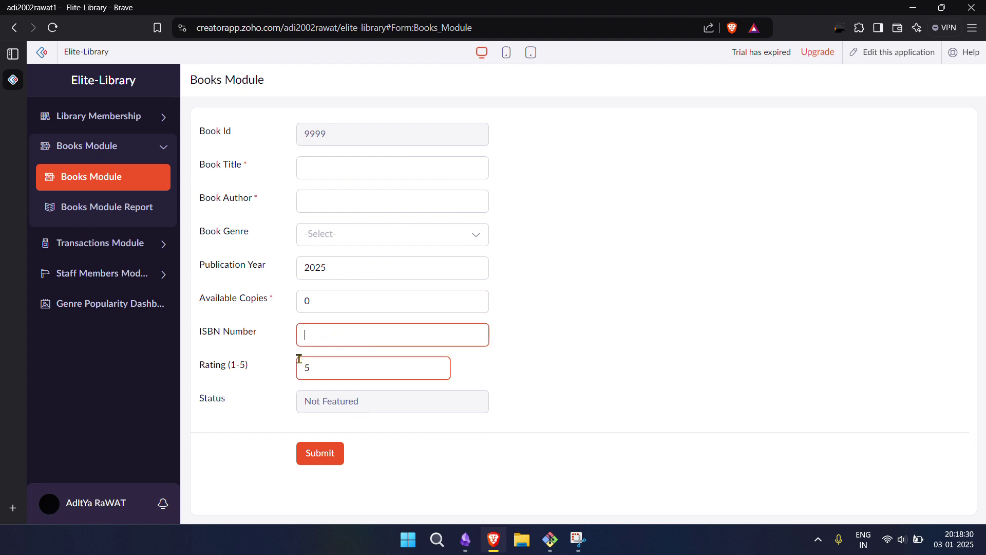
left_click(311, 374)
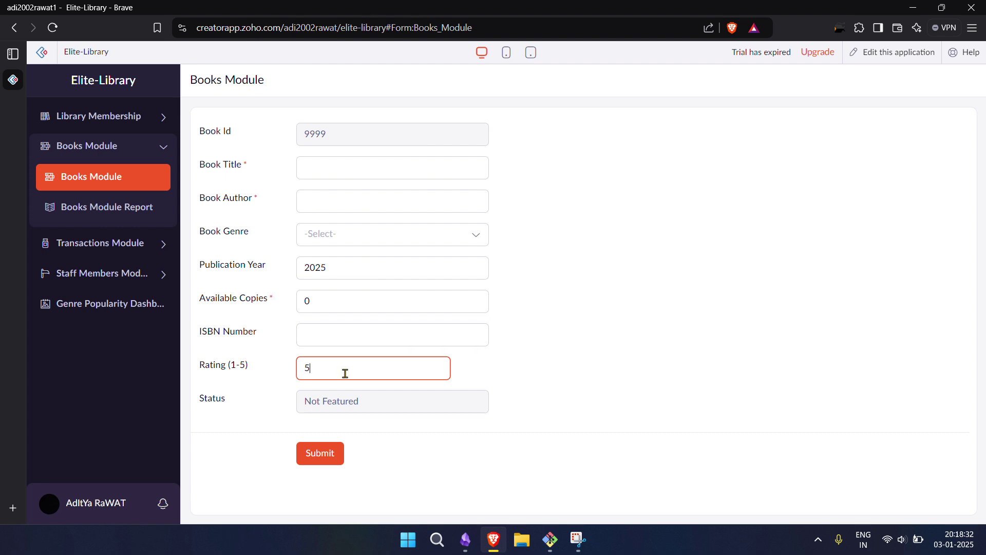
left_click(311, 408)
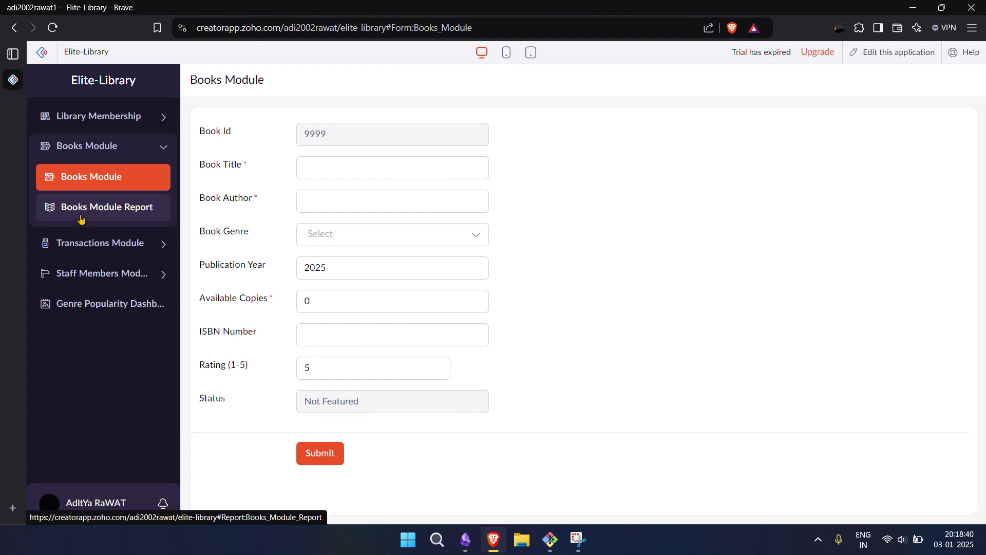
Mark "Political History of Assam (1947-1971)" as Featured in the Books Module Report and dismiss the log messages.
left_click(104, 215)
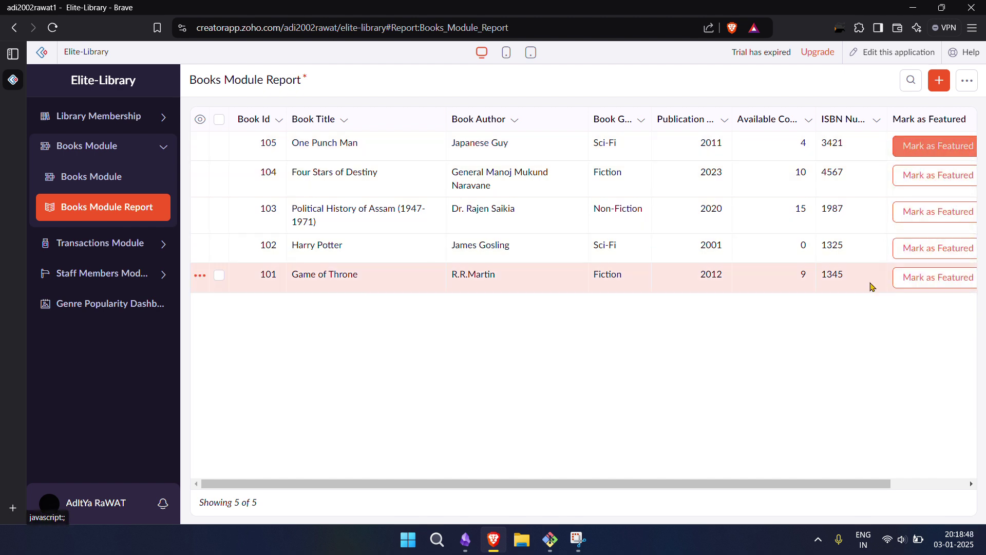
left_click_drag(838, 483, 912, 483)
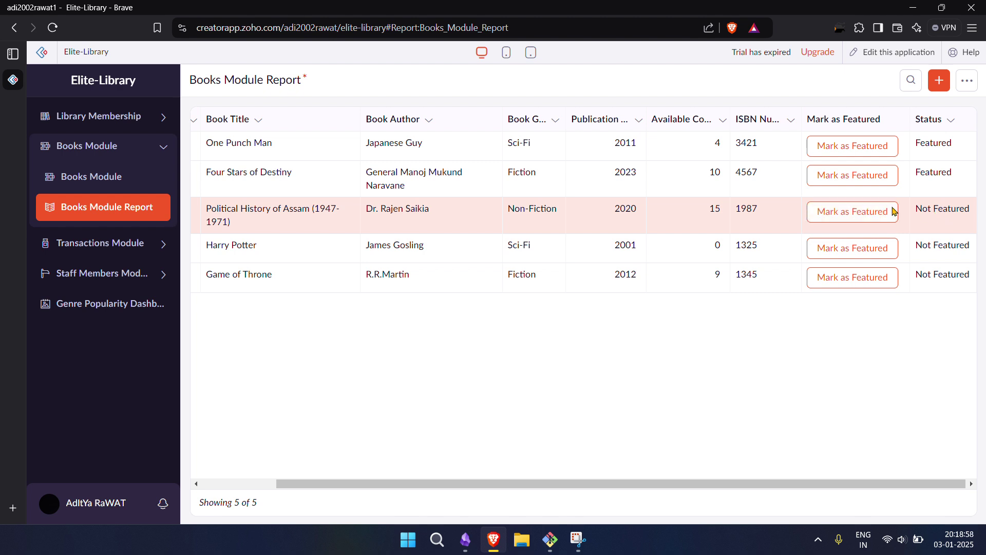
left_click(854, 212)
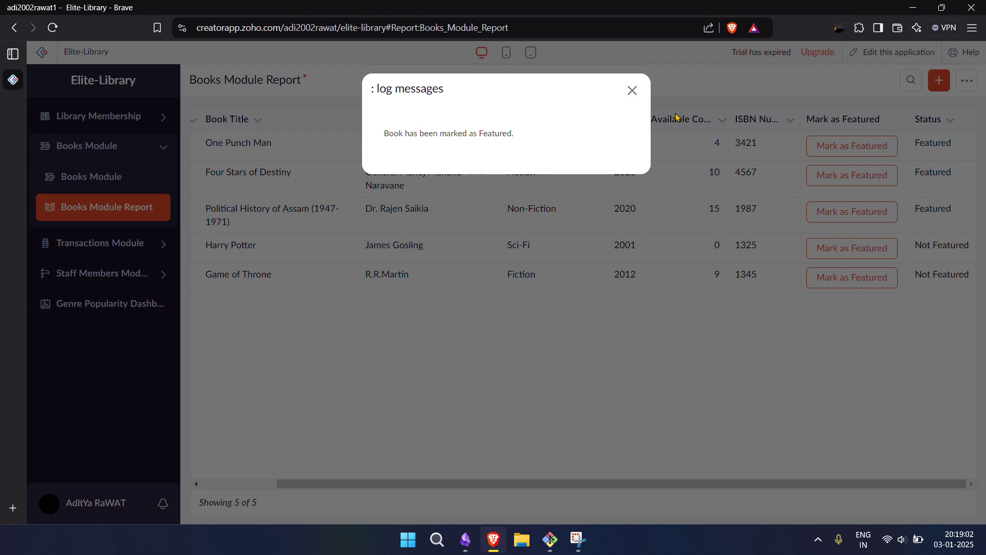
left_click(633, 91)
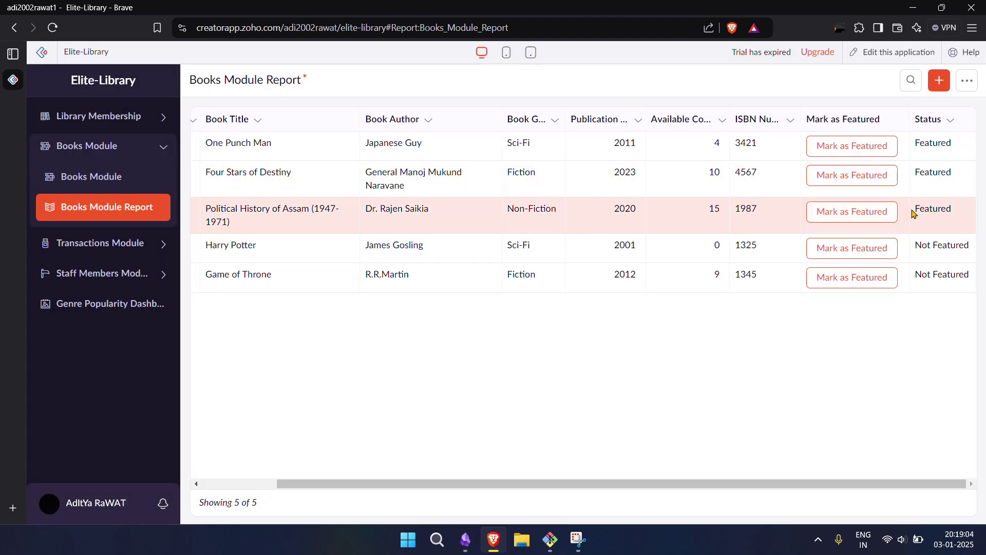
Toggle "Political History of Assam (1947-1971)" back to Not Featured and dismiss the log messages.
left_click(854, 216)
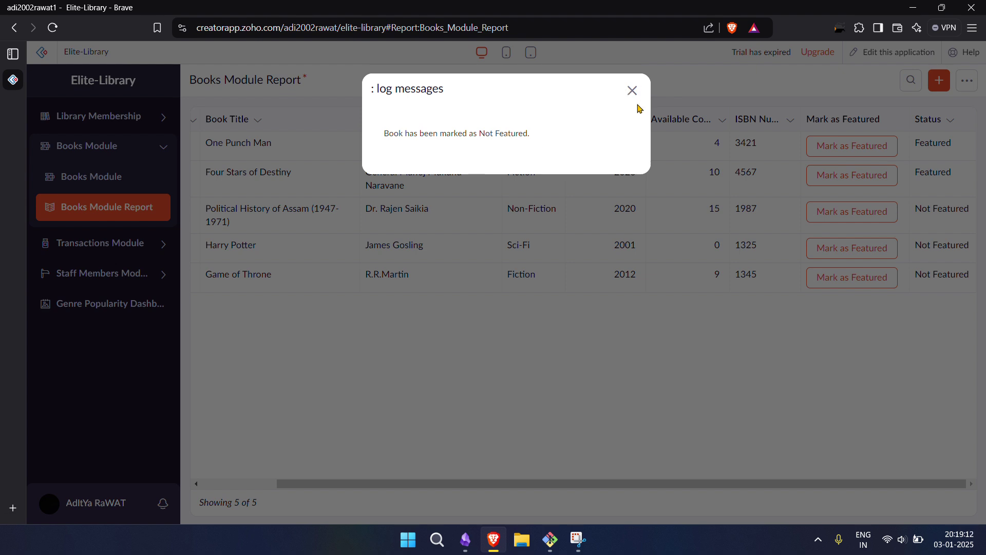
left_click(720, 170)
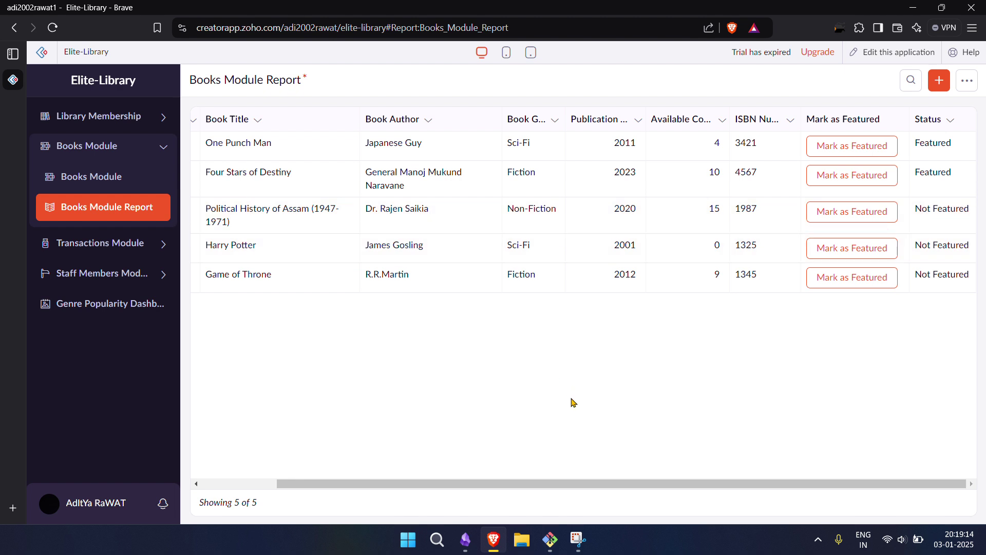
left_click_drag(578, 486, 504, 487)
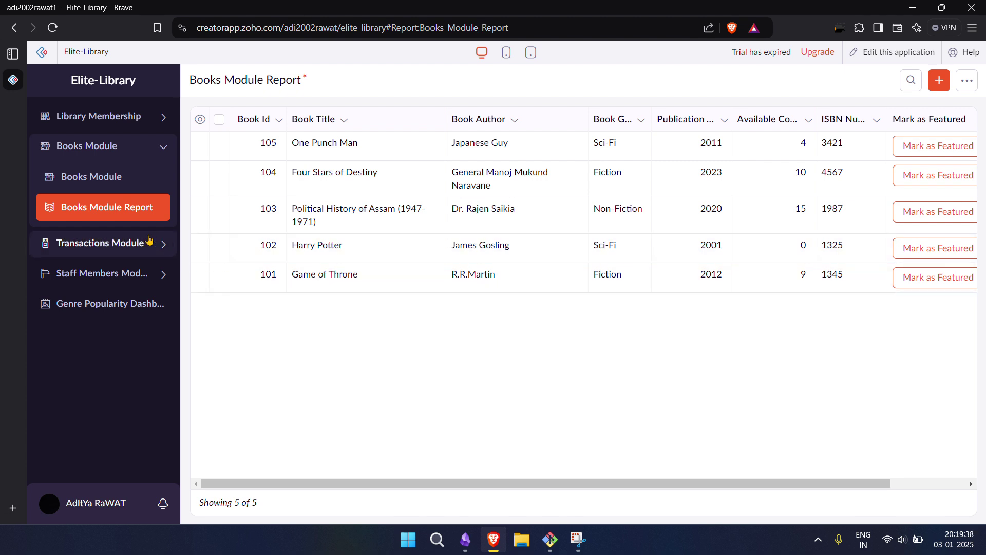
Open the Transactions Module form, check its required fields in Obsidian's Assignment note, and return to the form in Brave.
left_click(121, 245)
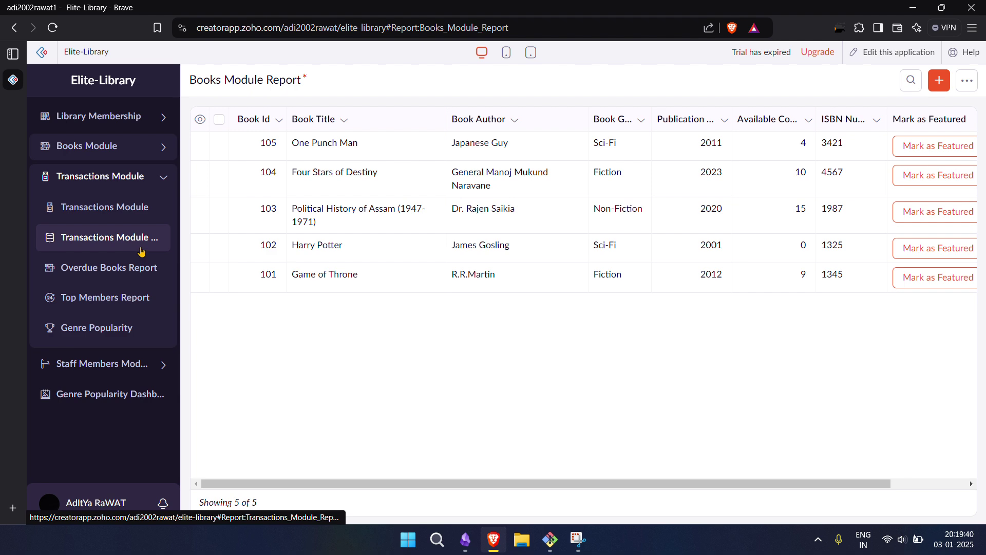
left_click(124, 220)
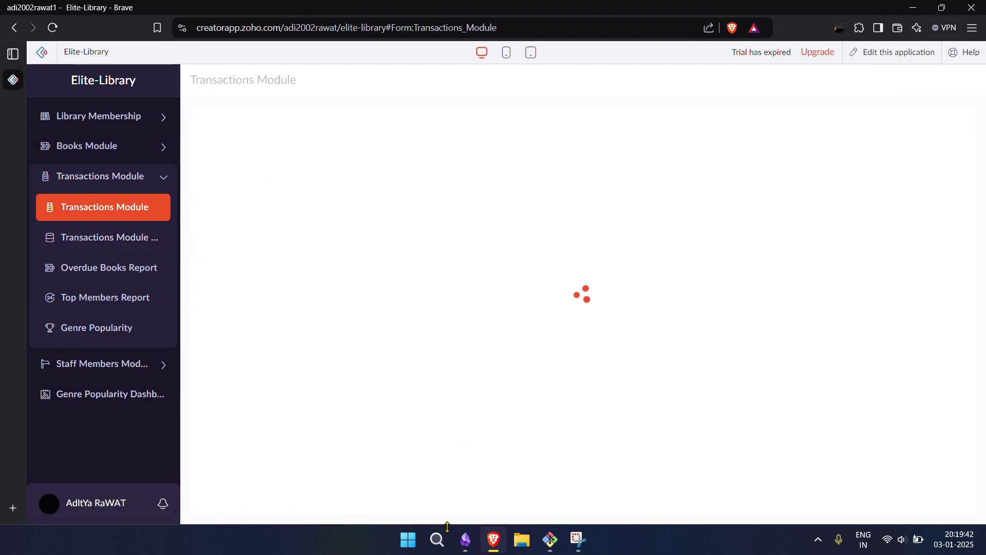
left_click(461, 543)
scroll(311, 248, "down", 6)
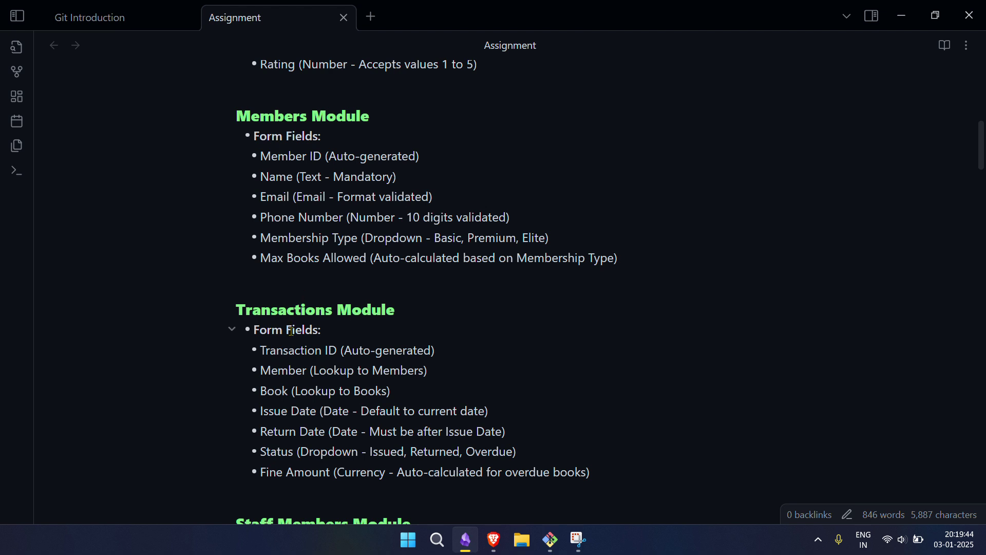
key("alt+Tab")
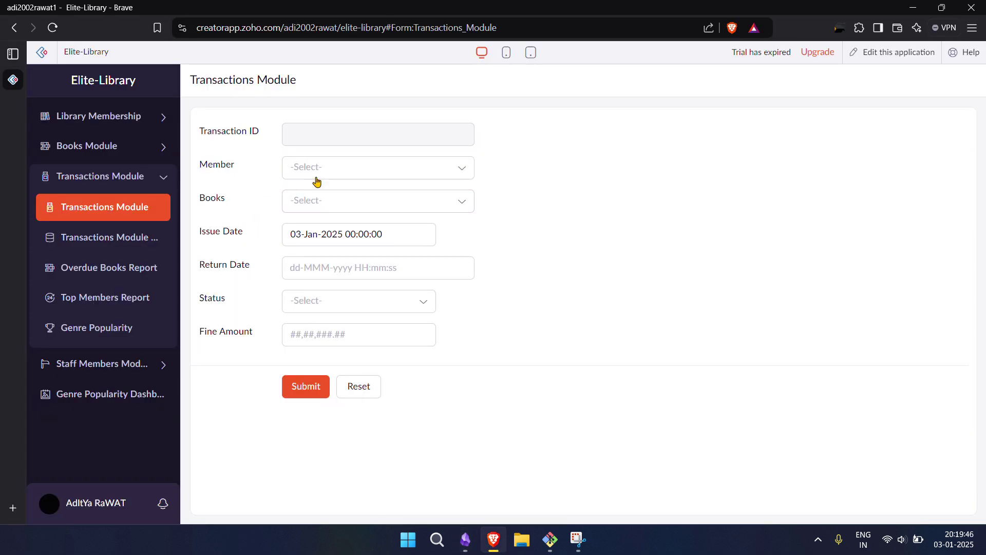
Set the transaction's member to 102 and show the books available for selection.
left_click(322, 176)
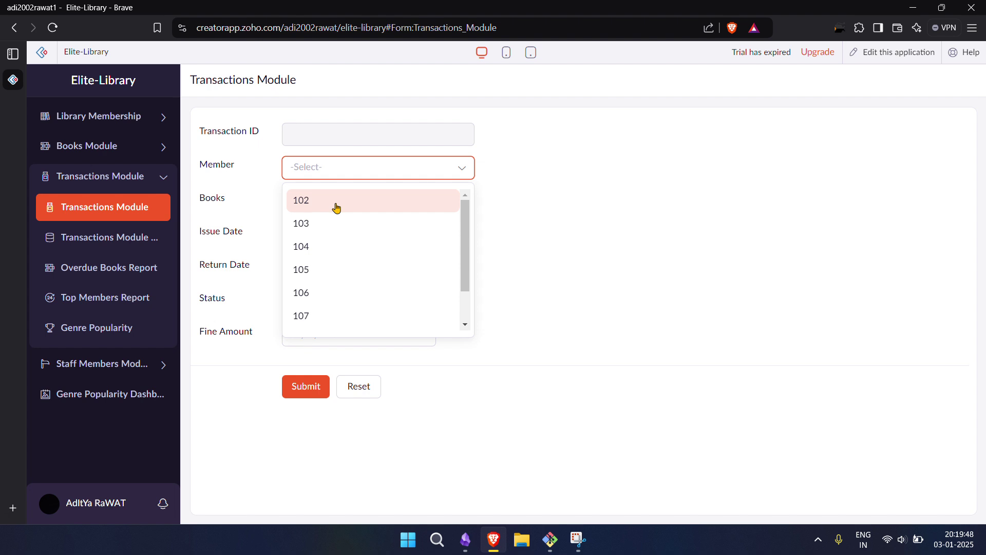
left_click(334, 206)
left_click(333, 204)
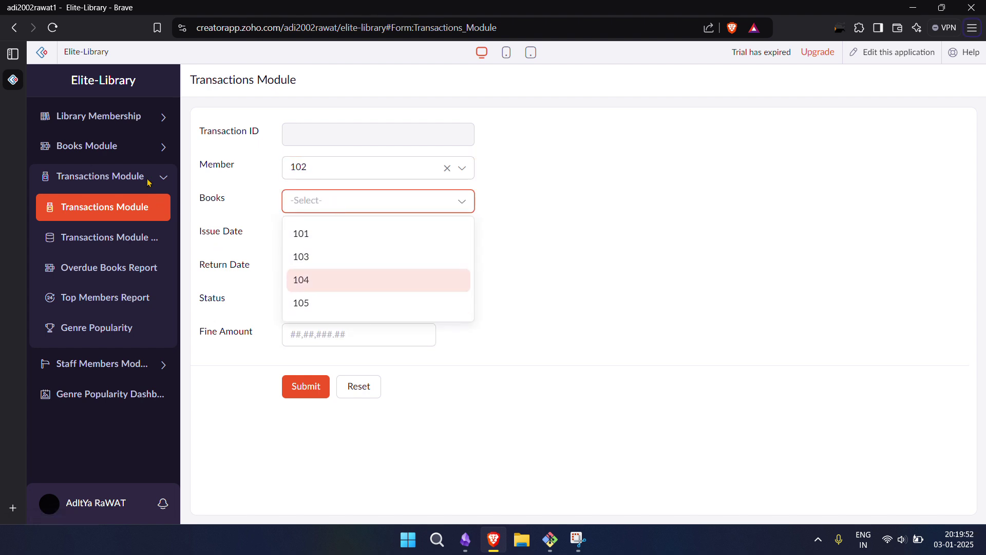
Open the Books Module Report to check the available copies of Harry Potter.
left_click(124, 150)
left_click(123, 149)
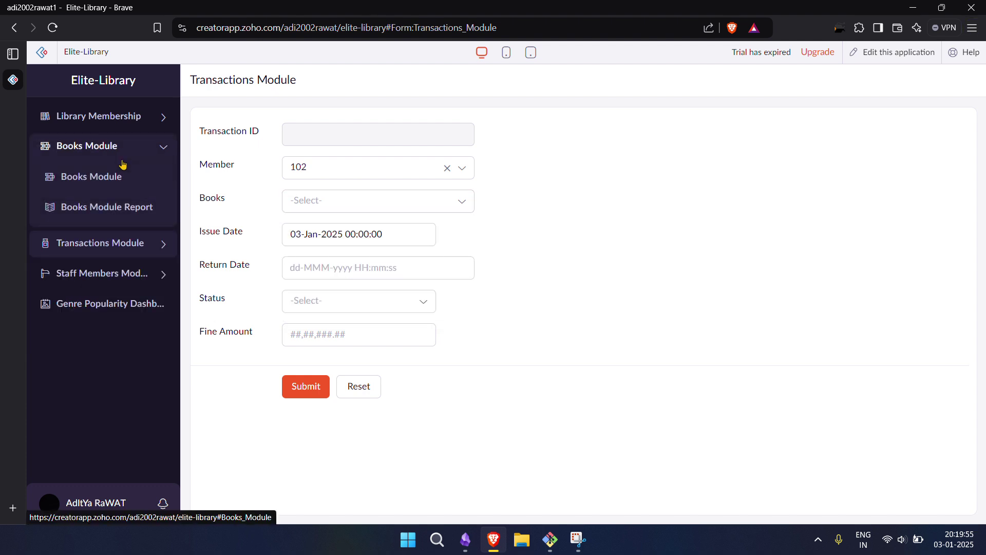
left_click(143, 213)
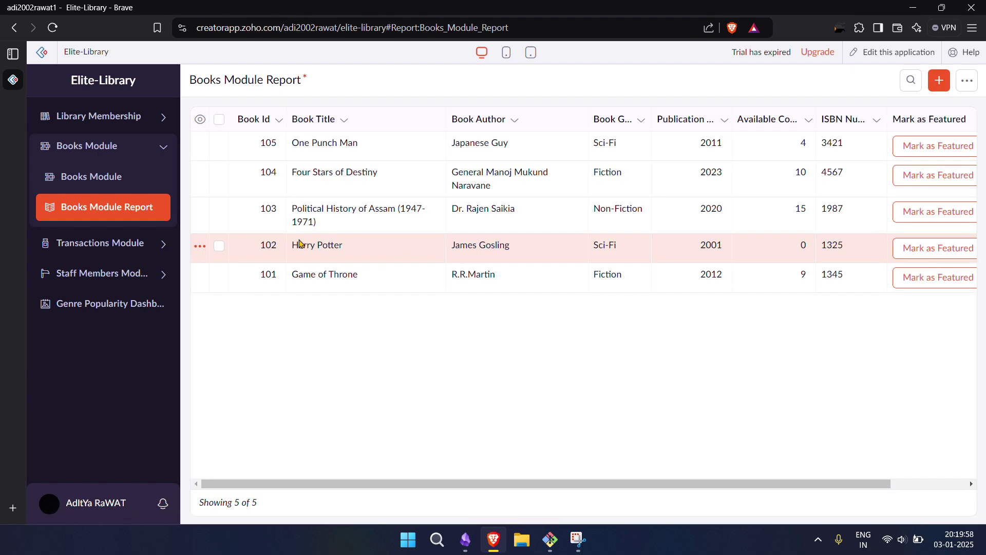
Review the book choices in a fresh Transactions Module form and compare them with the Books Module Report.
left_click(112, 256)
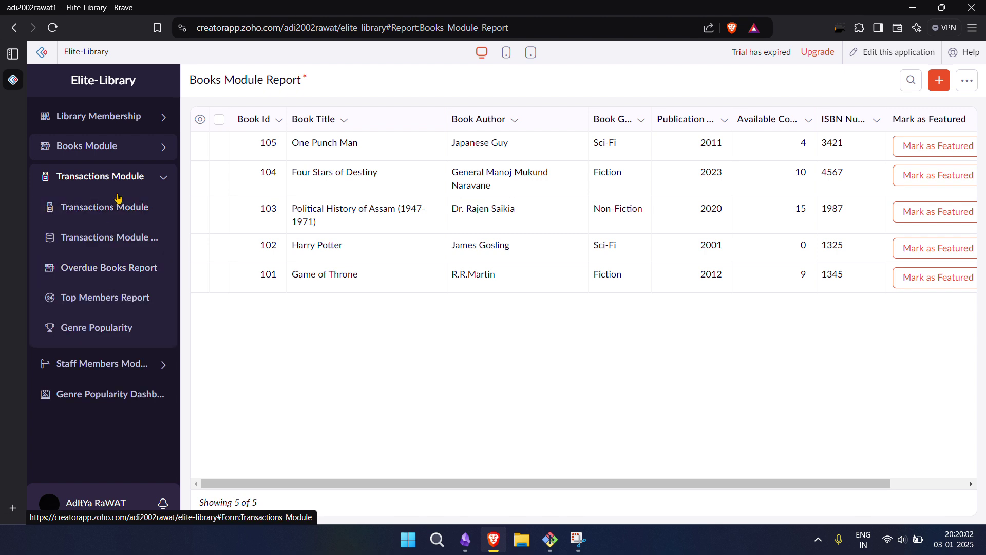
left_click(117, 210)
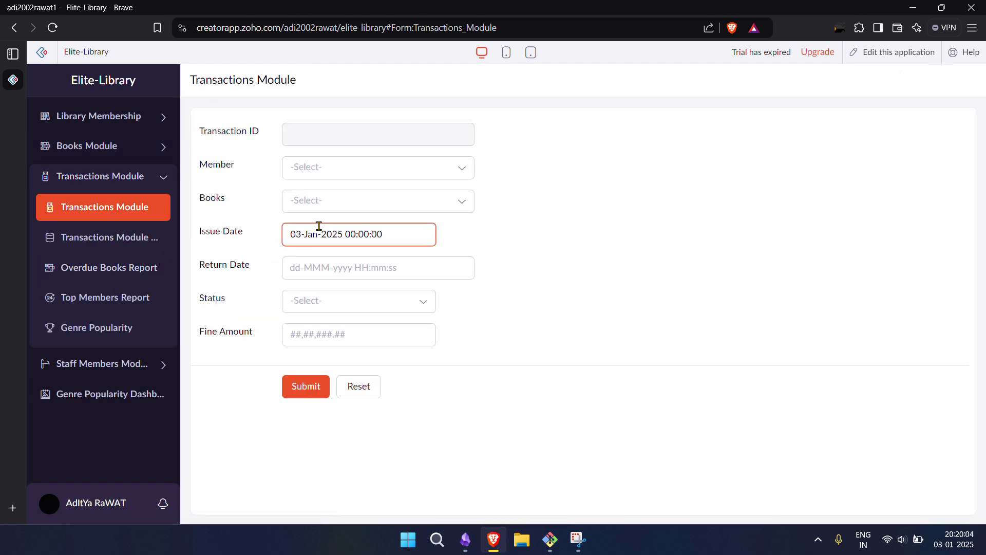
left_click(315, 204)
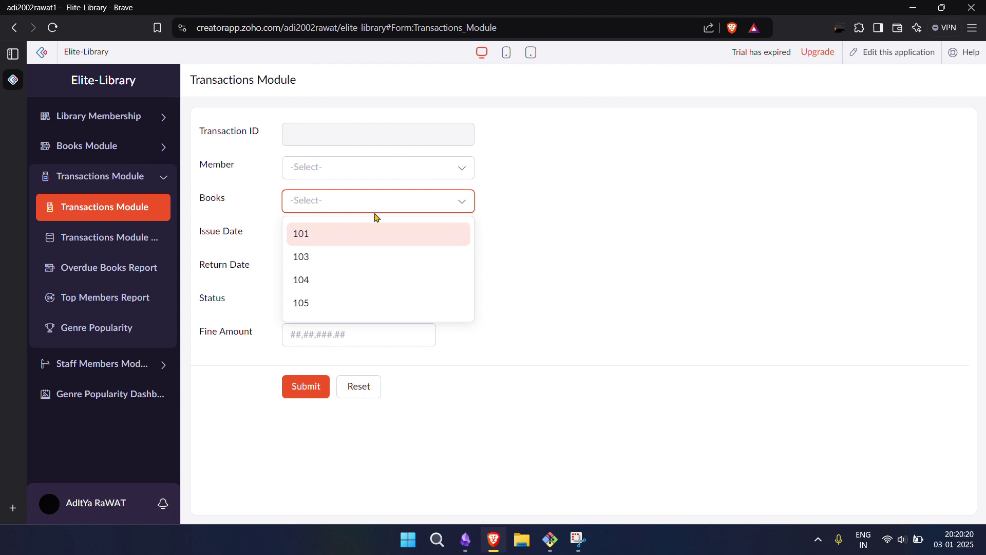
left_click(125, 149)
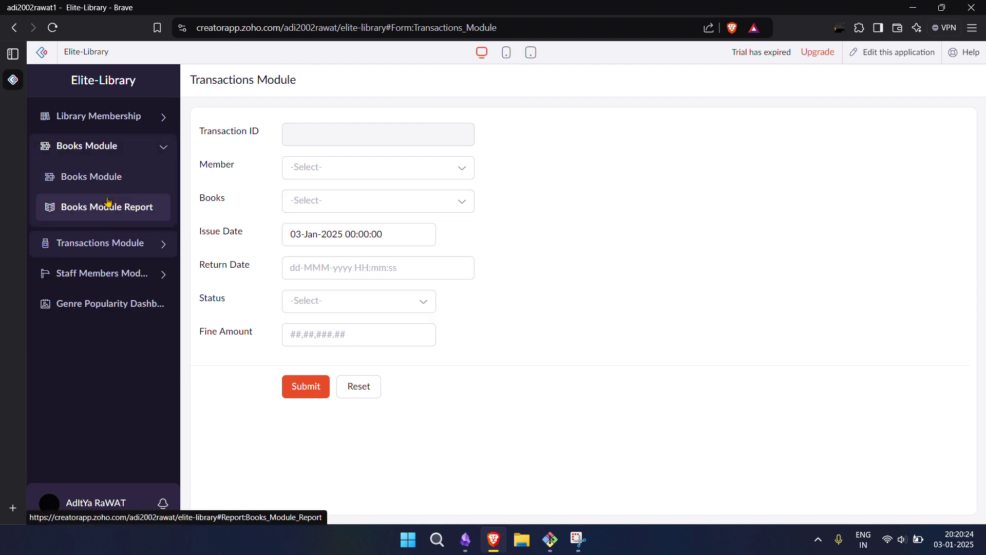
left_click(108, 206)
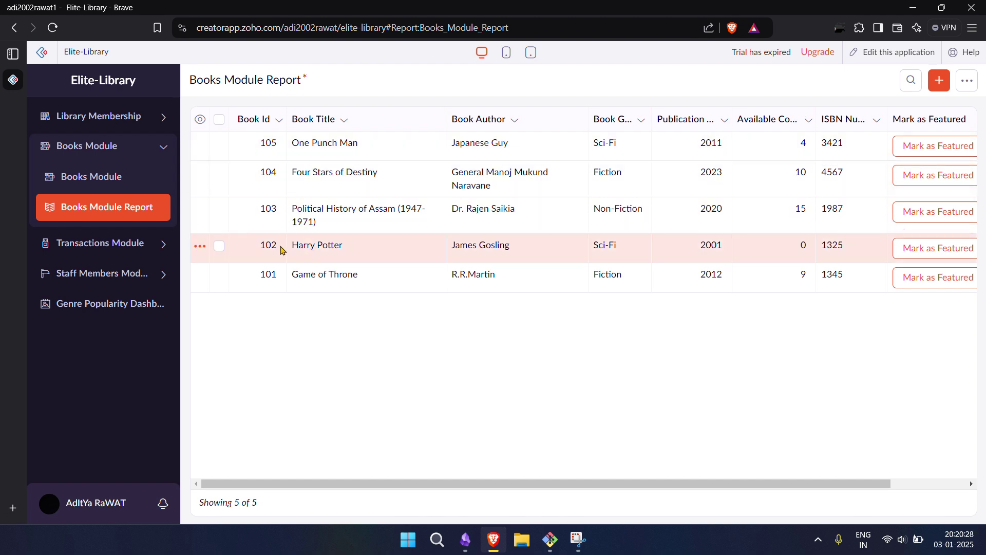
Edit the Harry Potter record in the Books Module Report, setting its available copies to 10, and save the update.
left_click(200, 247)
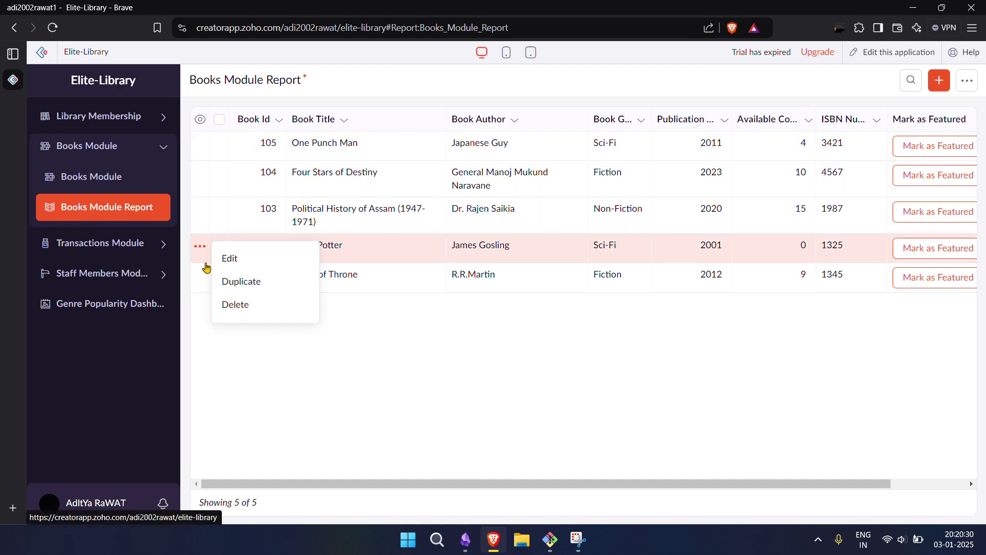
left_click(241, 260)
left_click(338, 309)
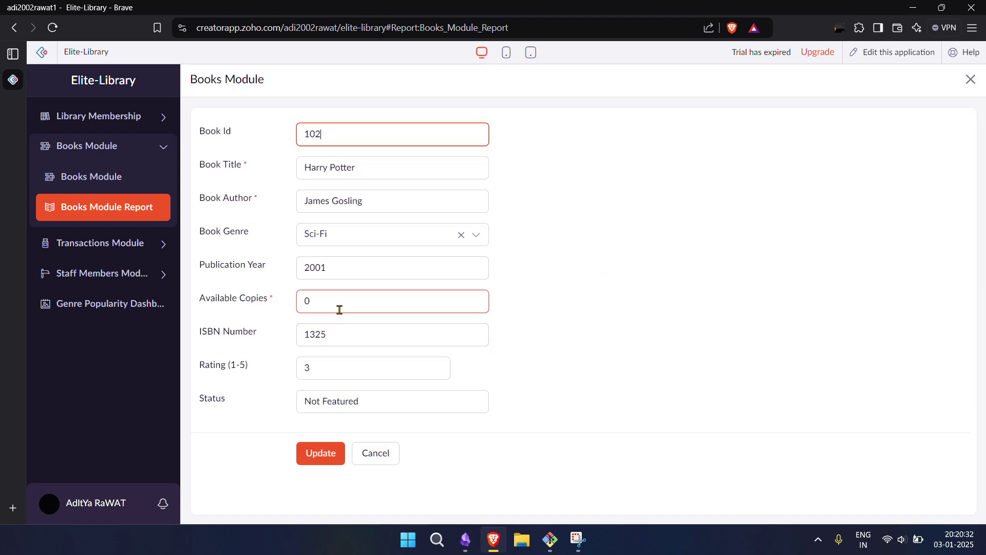
type("0")
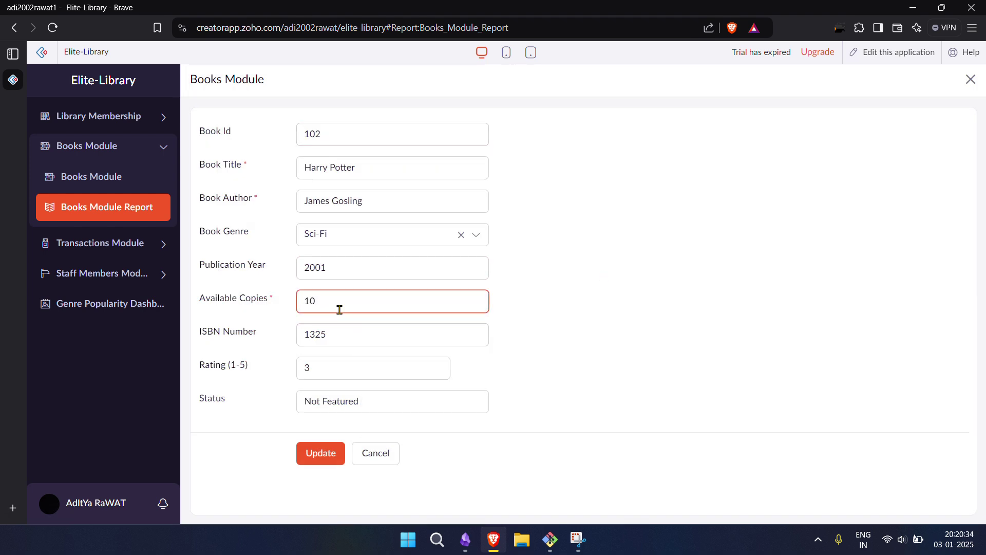
left_click(335, 450)
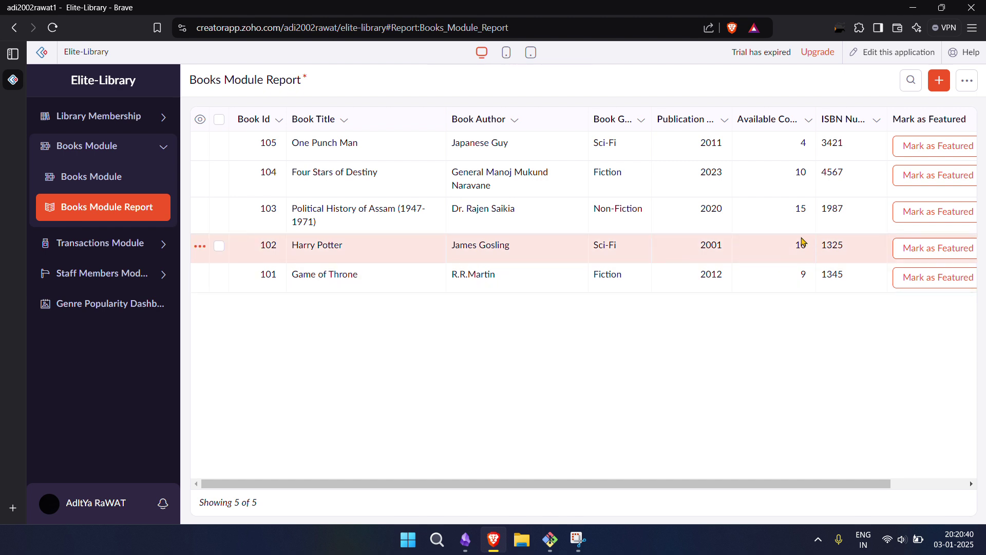
left_click(919, 249)
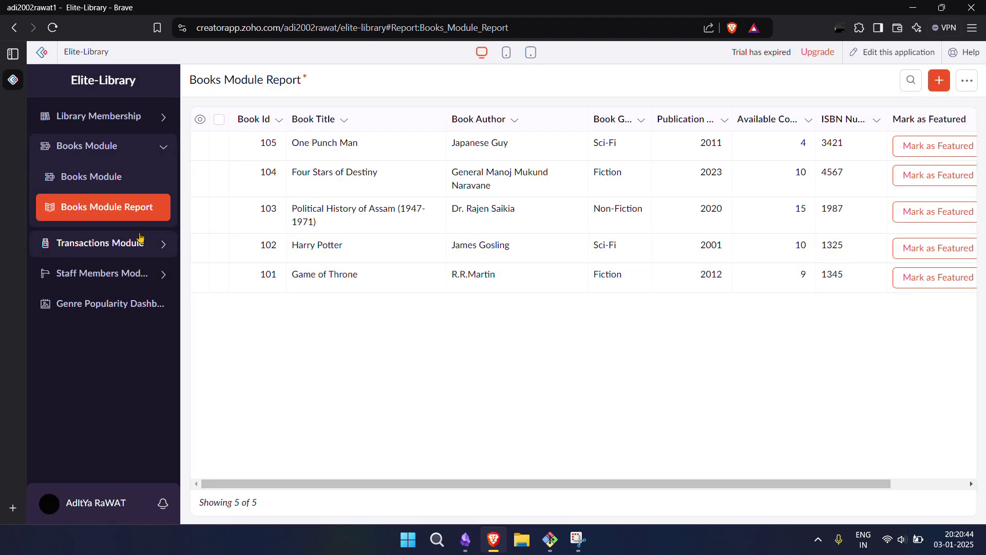
Start a new transaction in the Transactions Module form with book 102 and member 109.
left_click(139, 239)
left_click(126, 247)
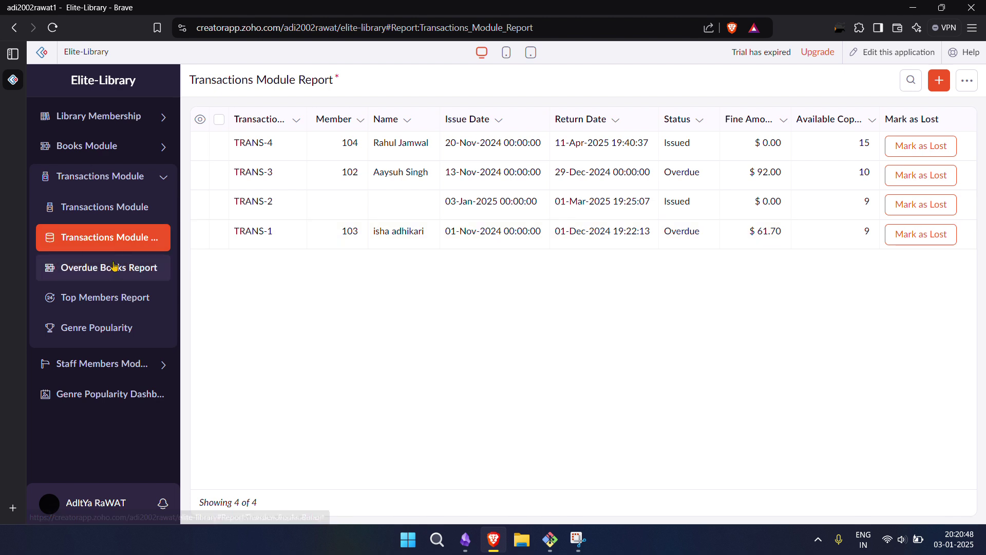
left_click(111, 207)
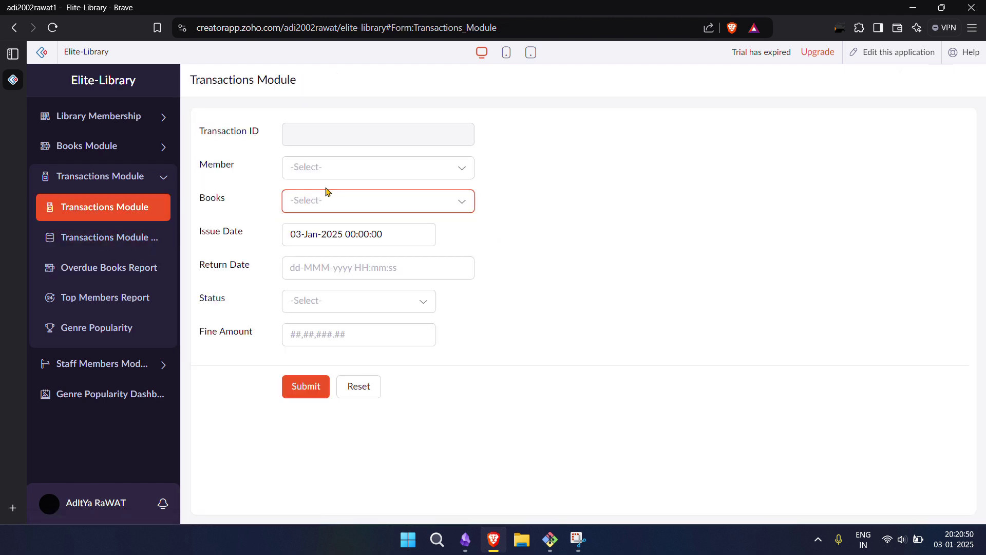
left_click(329, 198)
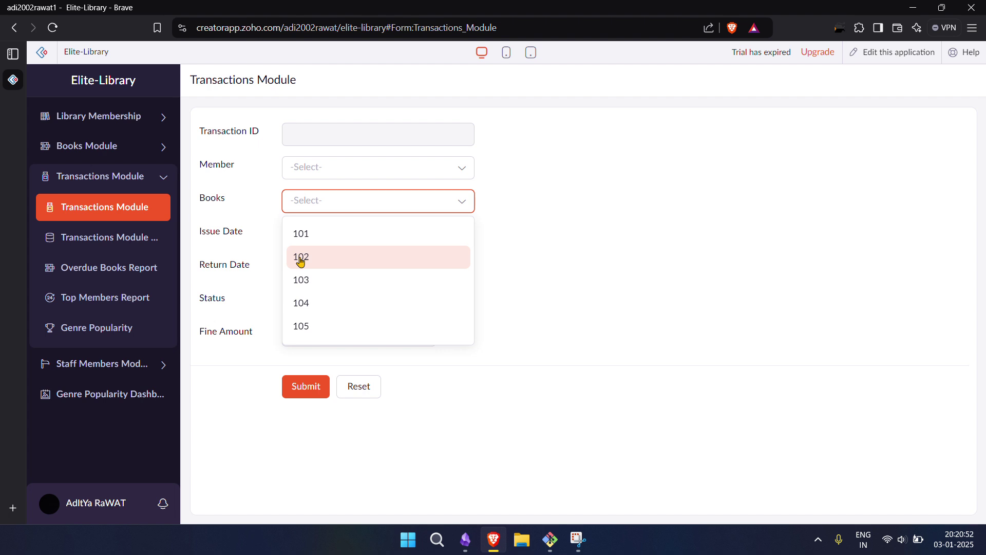
left_click(301, 260)
left_click(315, 170)
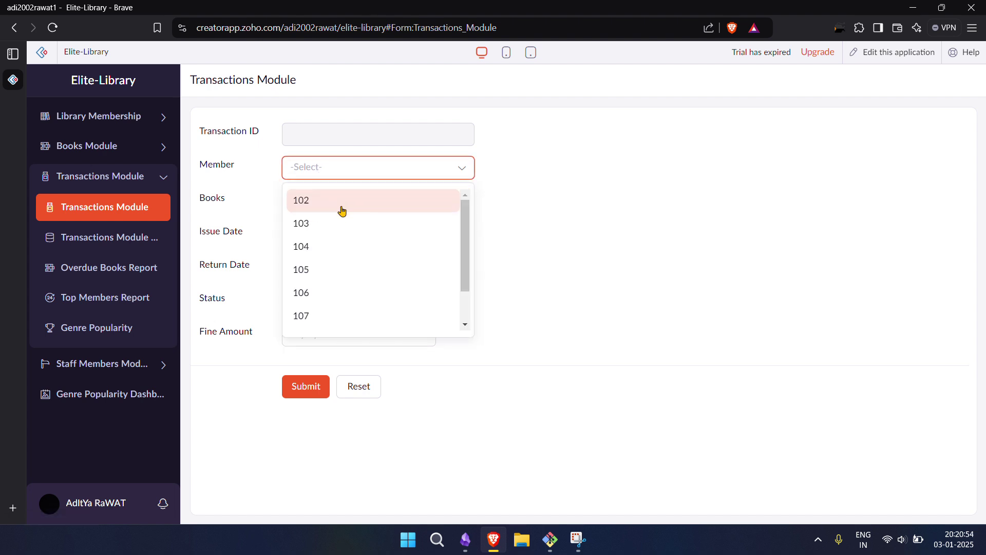
scroll(342, 311, "down", 1)
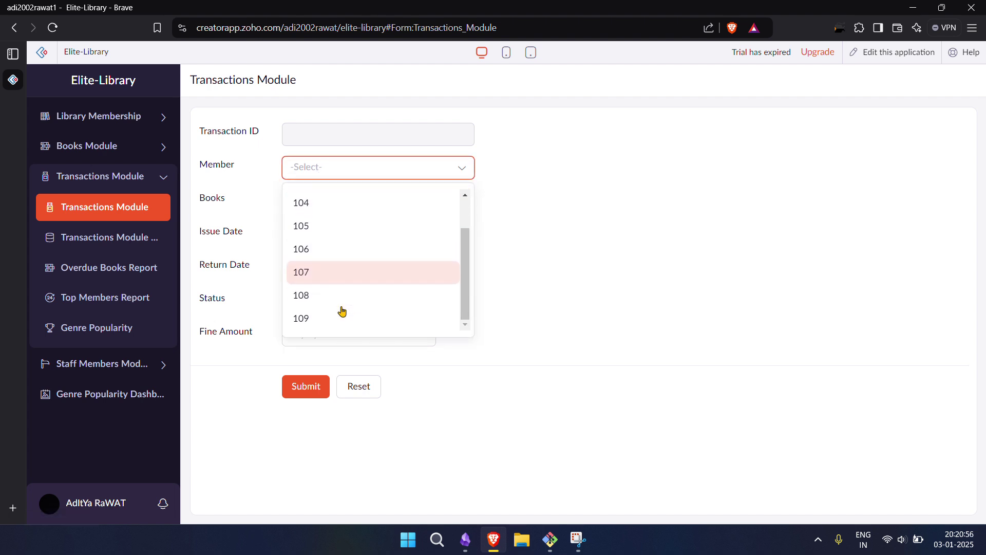
left_click(340, 322)
Set the transaction's issue date to 01-Nov-2024 00:00:00.
left_click(383, 235)
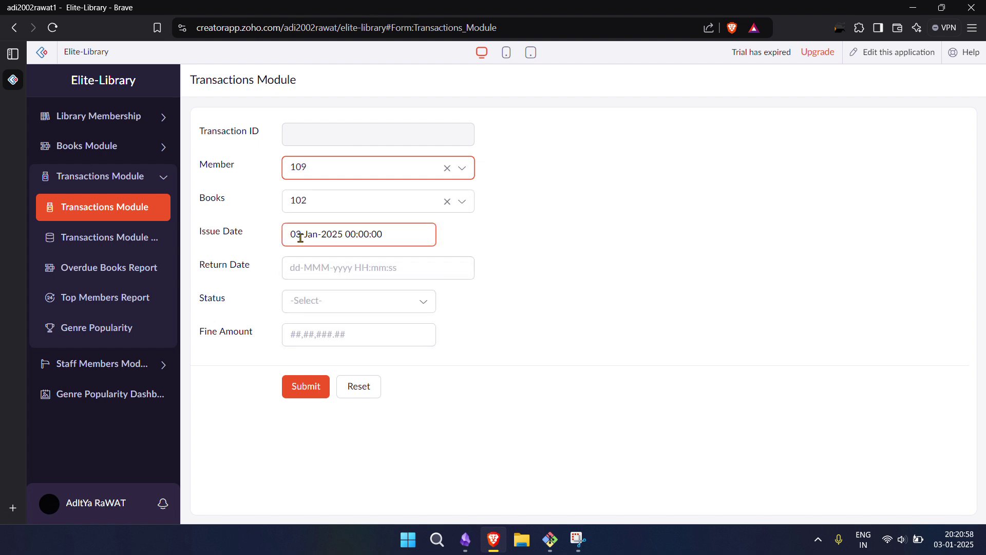
left_click(321, 239)
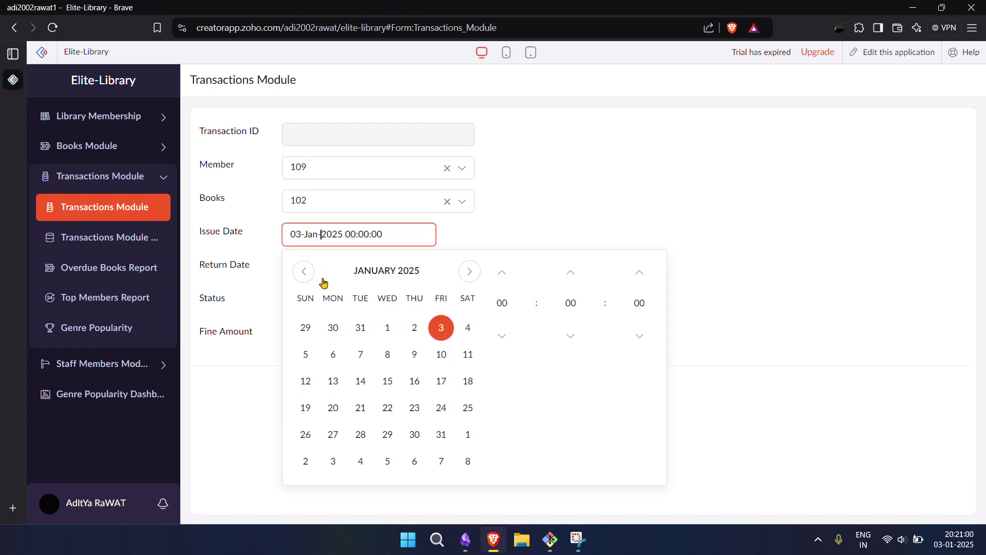
left_click(304, 272)
left_click(304, 271)
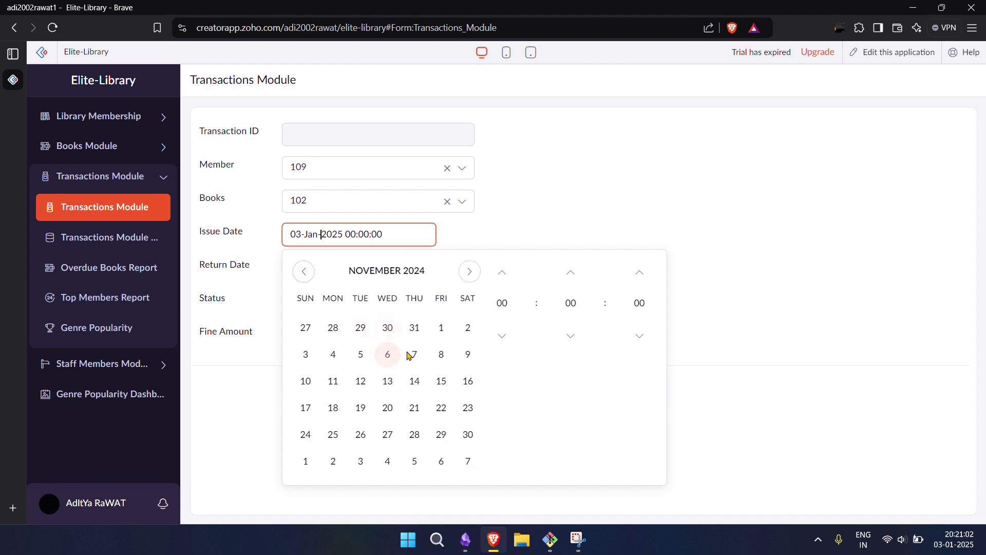
left_click(442, 329)
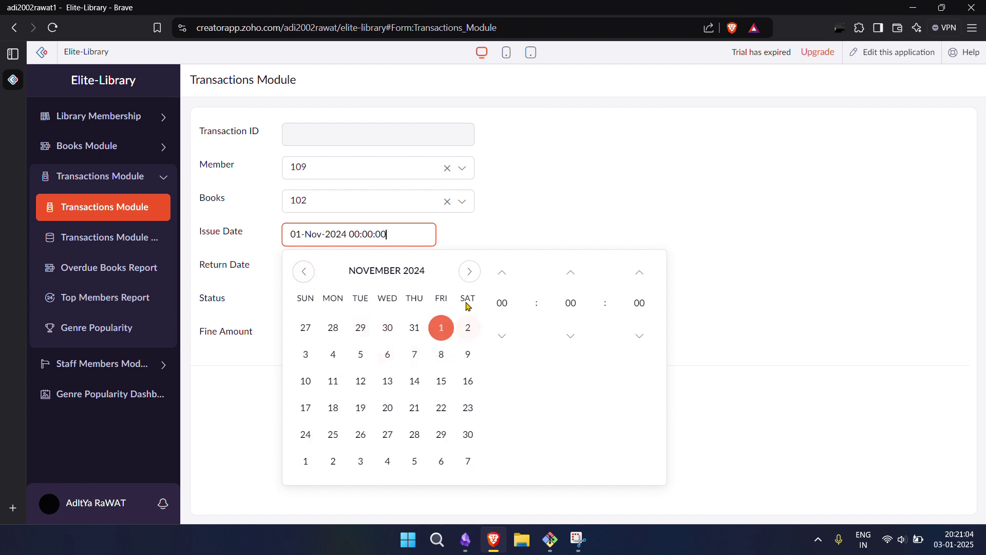
left_click(502, 226)
Set the transaction's return date to 04-Mar-2025 00:00:00.
left_click(391, 268)
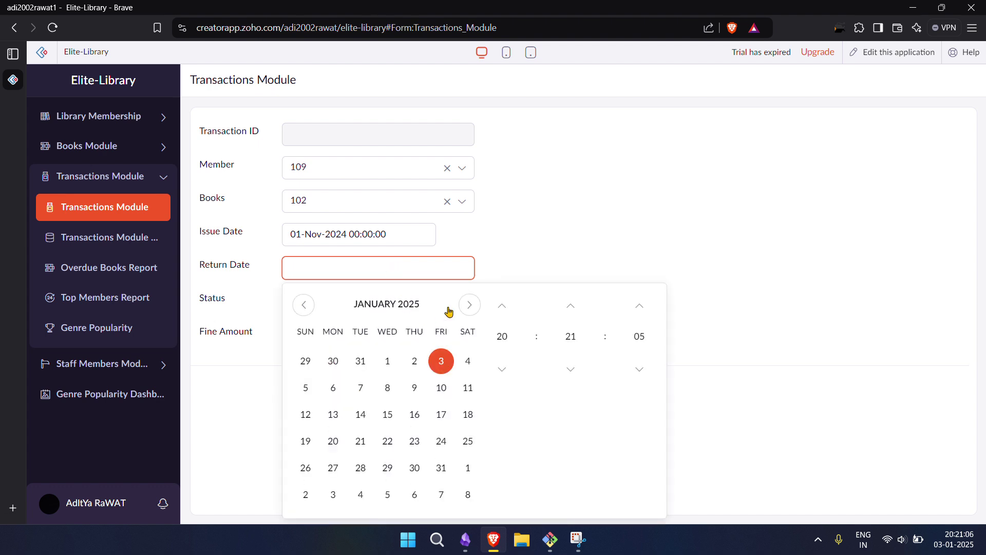
left_click(469, 306)
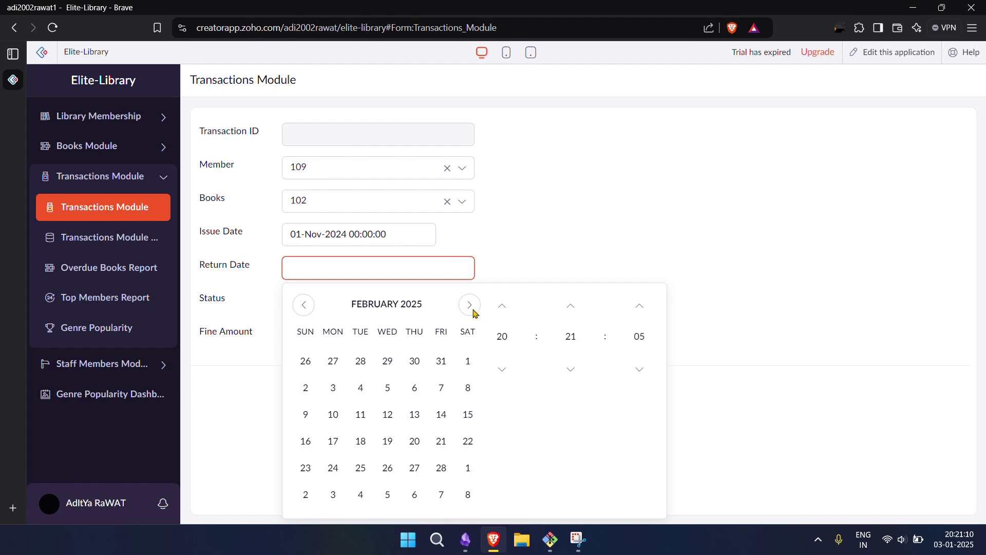
left_click(469, 307)
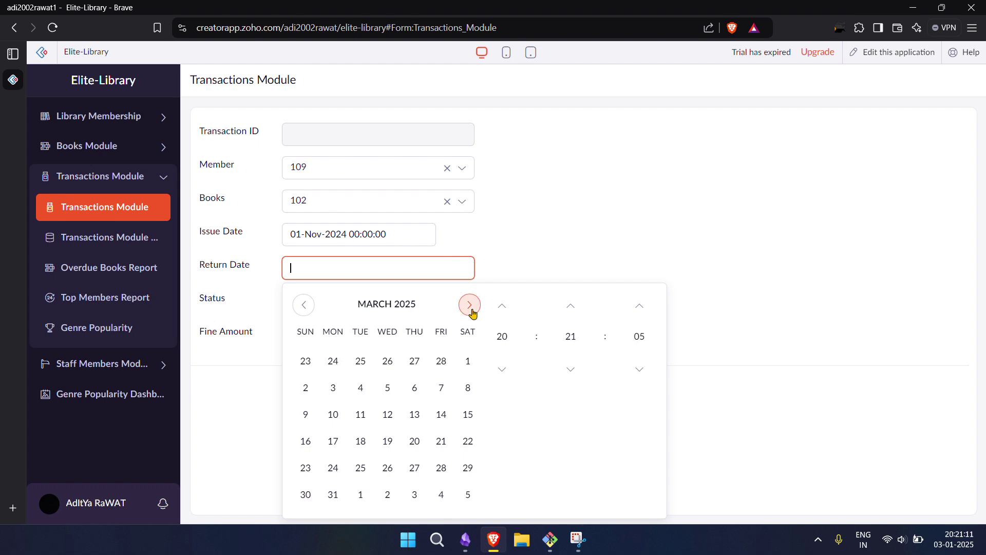
left_click(466, 360)
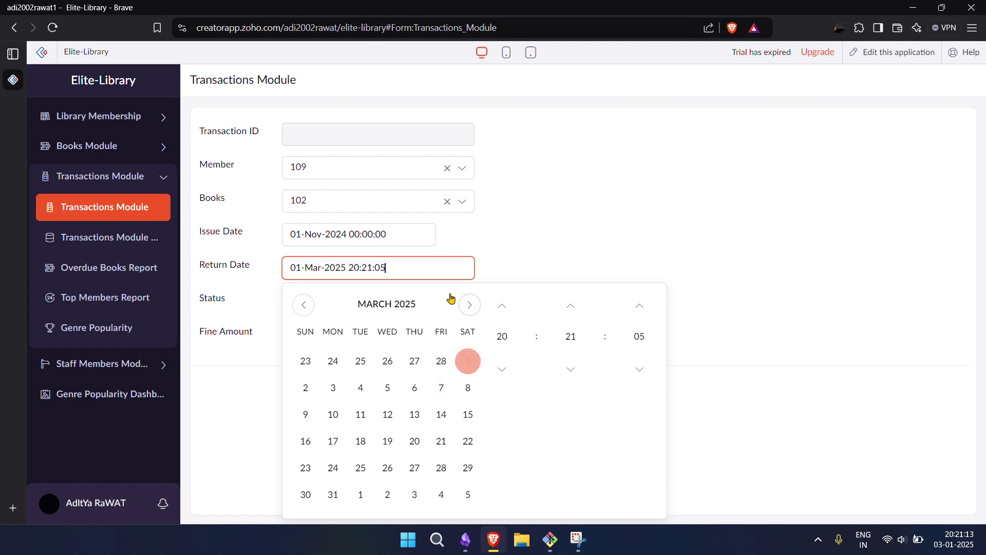
left_click(527, 268)
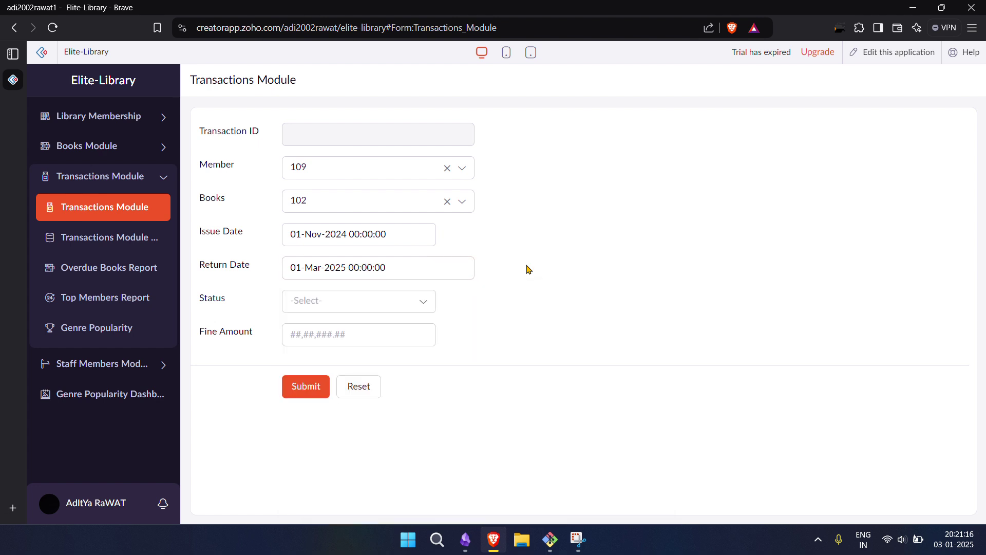
left_click(408, 276)
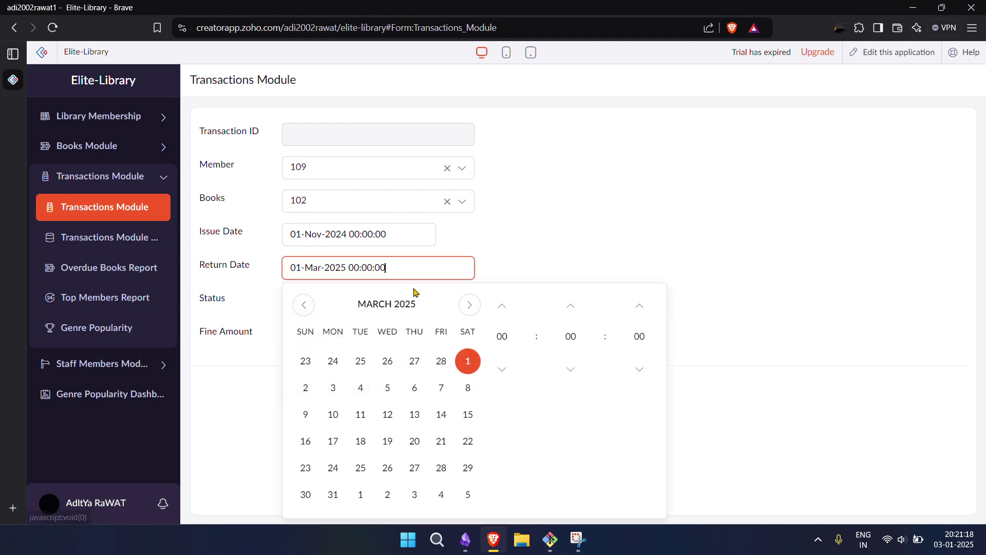
left_click(305, 387)
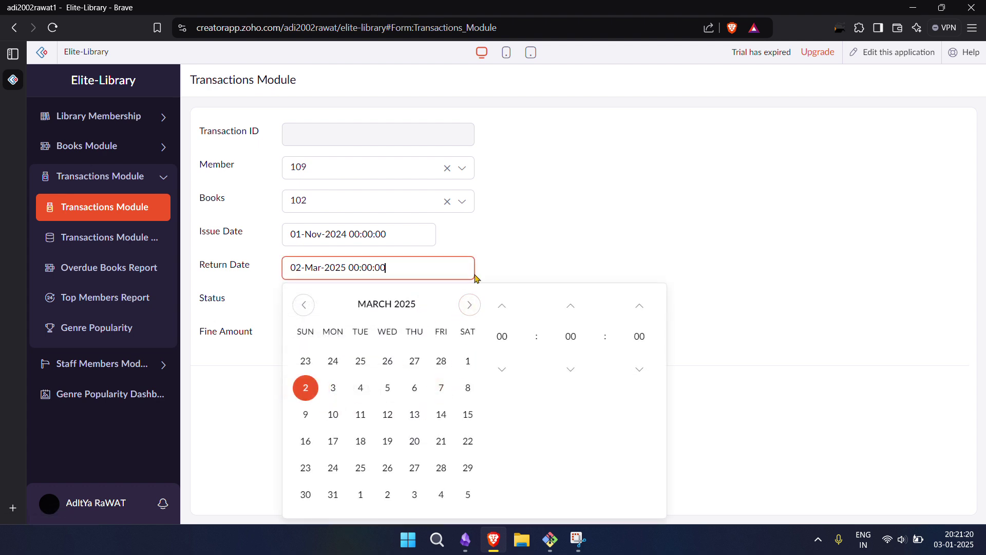
left_click(491, 267)
left_click(423, 277)
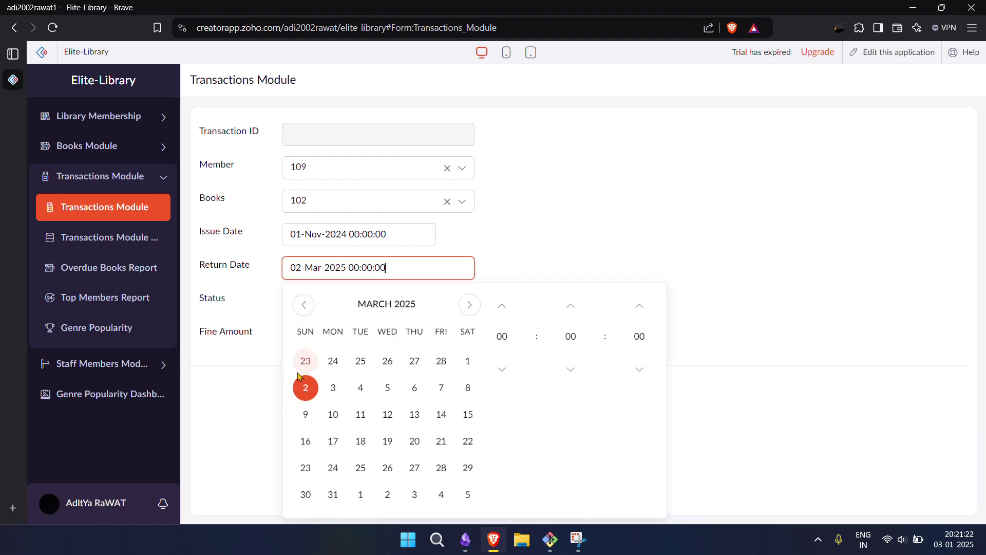
left_click(360, 387)
left_click(569, 231)
Set the transaction's status to Issued and check the fine amount against the issue date.
left_click(369, 301)
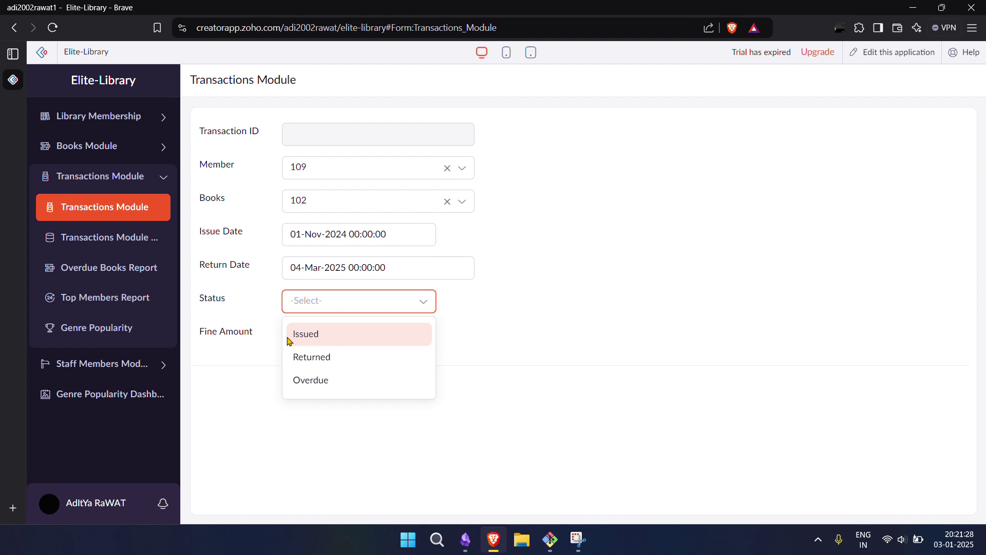
left_click(321, 339)
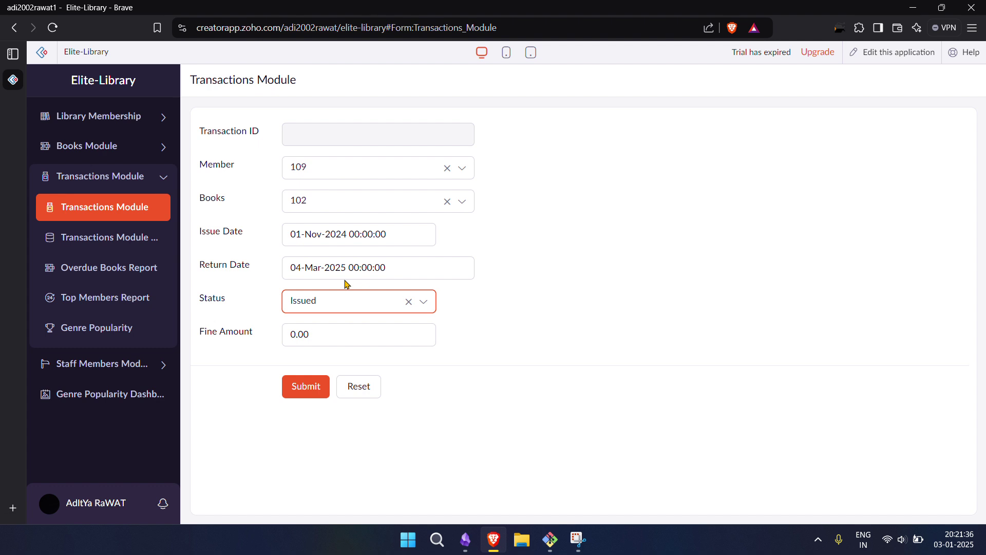
left_click(314, 340)
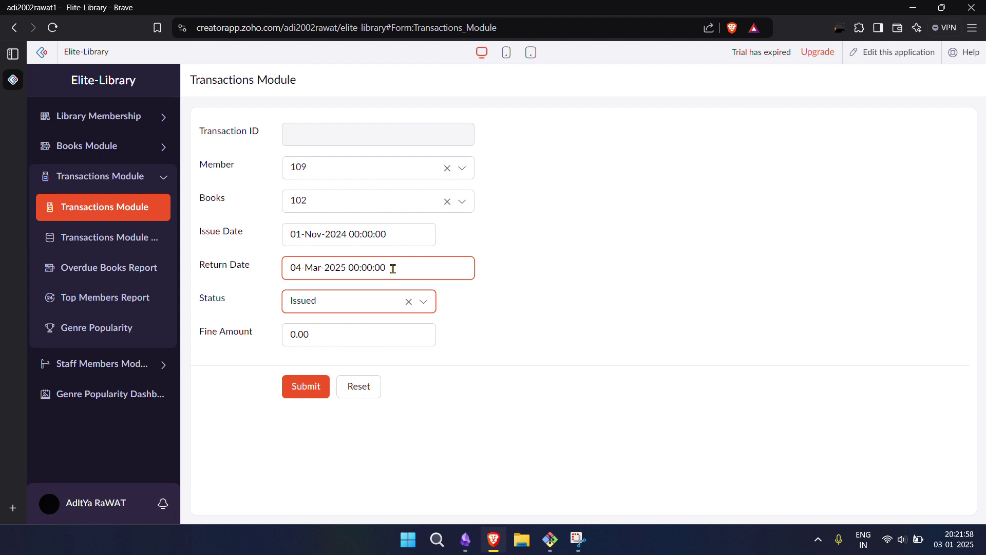
left_click(390, 241)
left_click(391, 243)
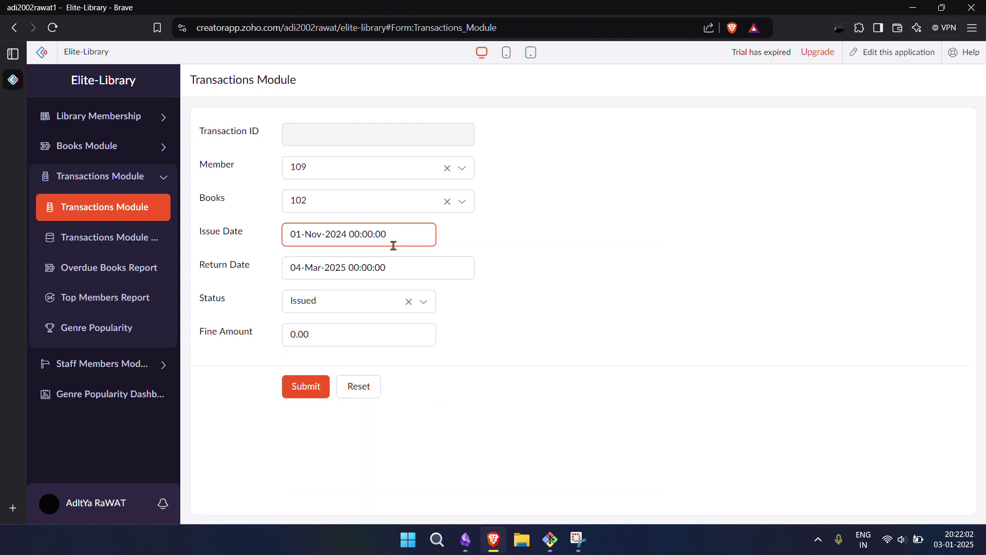
Change the transaction's return date to 01-Dec-2024 00:00:00.
left_click(450, 261)
left_click(303, 310)
left_click(303, 310)
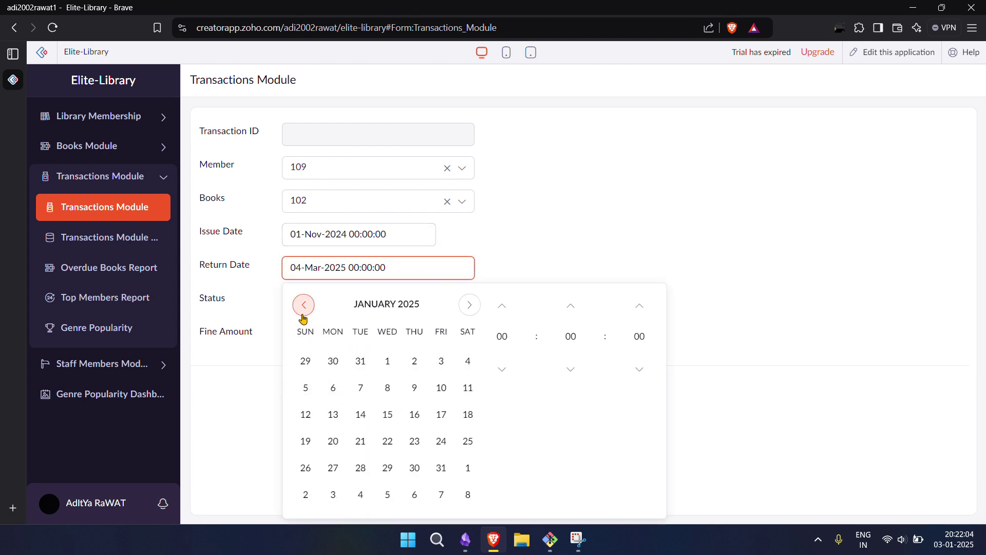
left_click(303, 310)
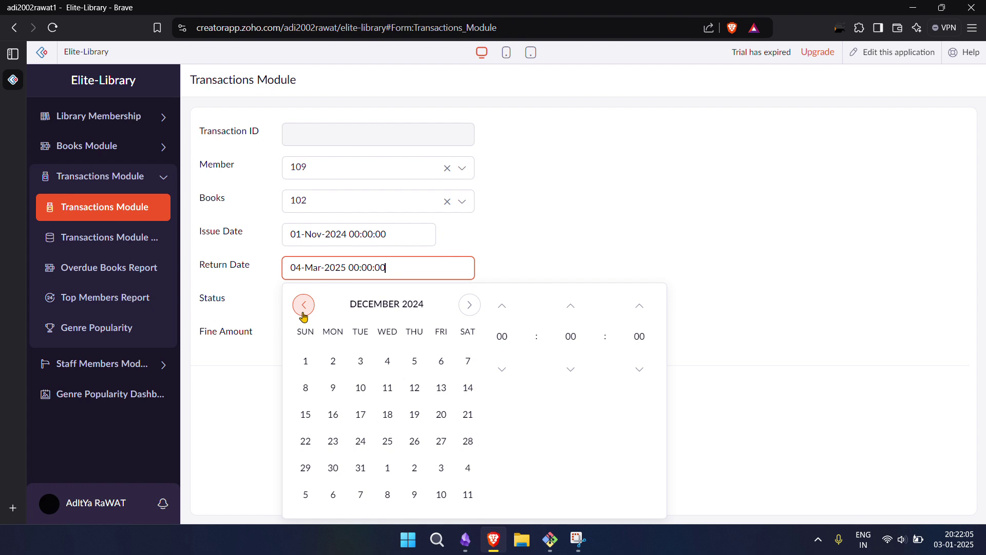
left_click(306, 361)
left_click(502, 242)
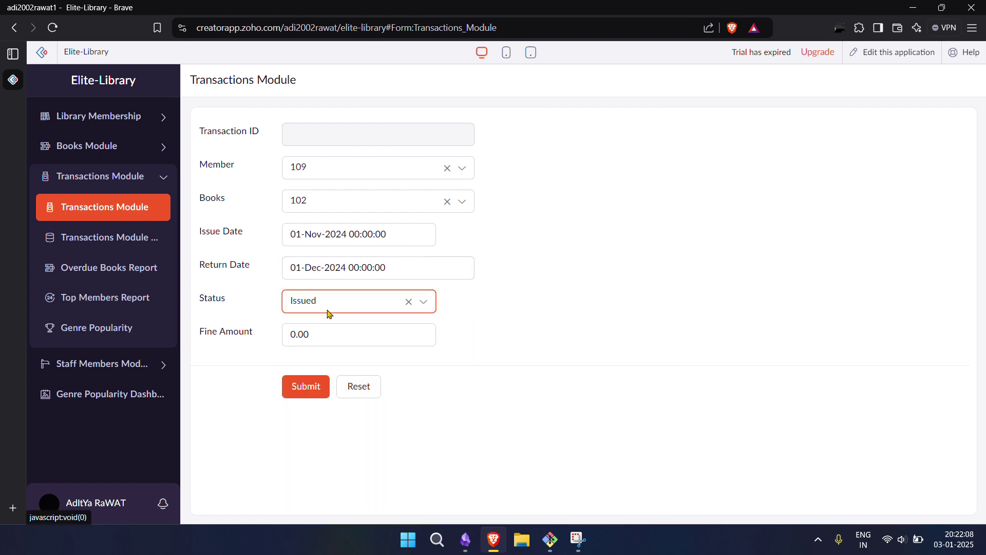
Set the transaction's status to Overdue, check the calculated fine amount, and submit the transaction.
left_click(328, 309)
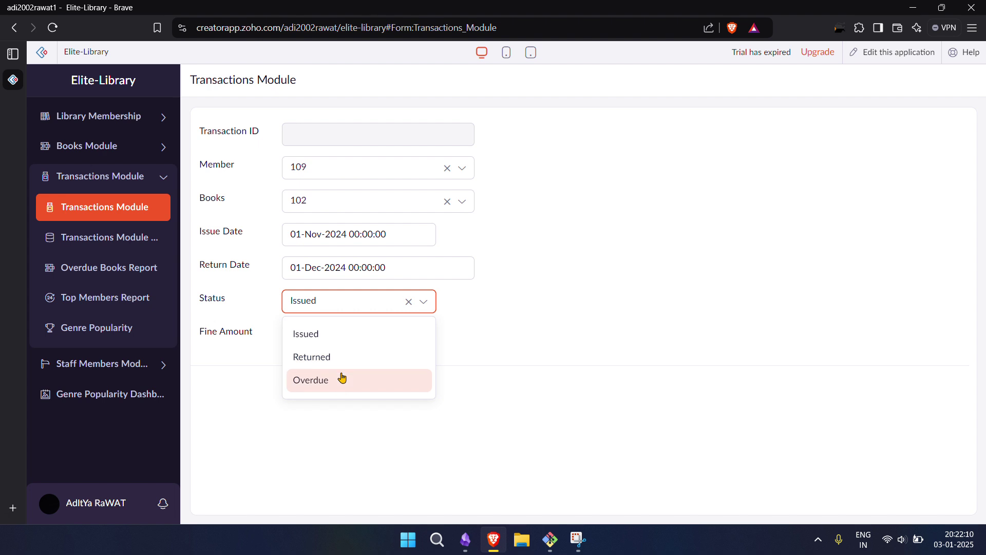
left_click(342, 378)
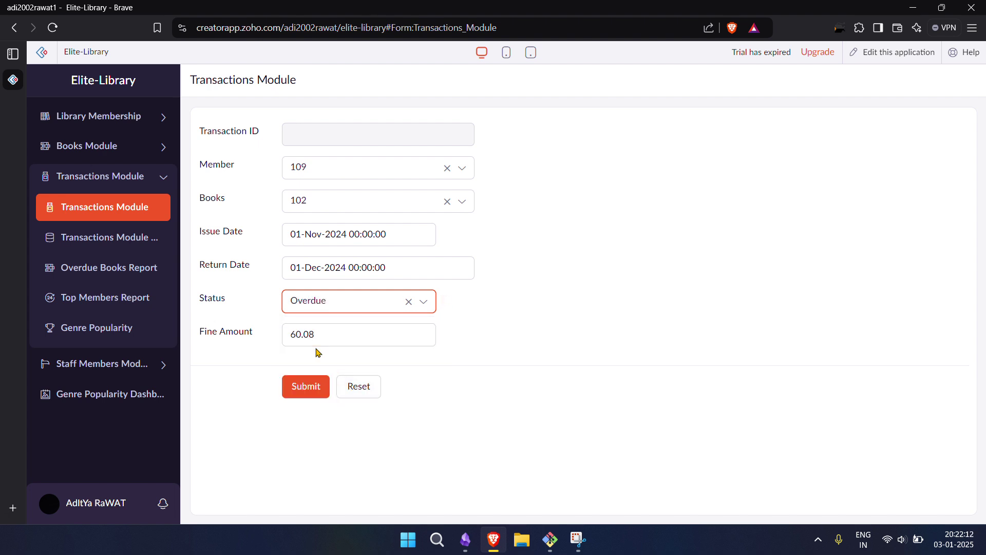
left_click(414, 358)
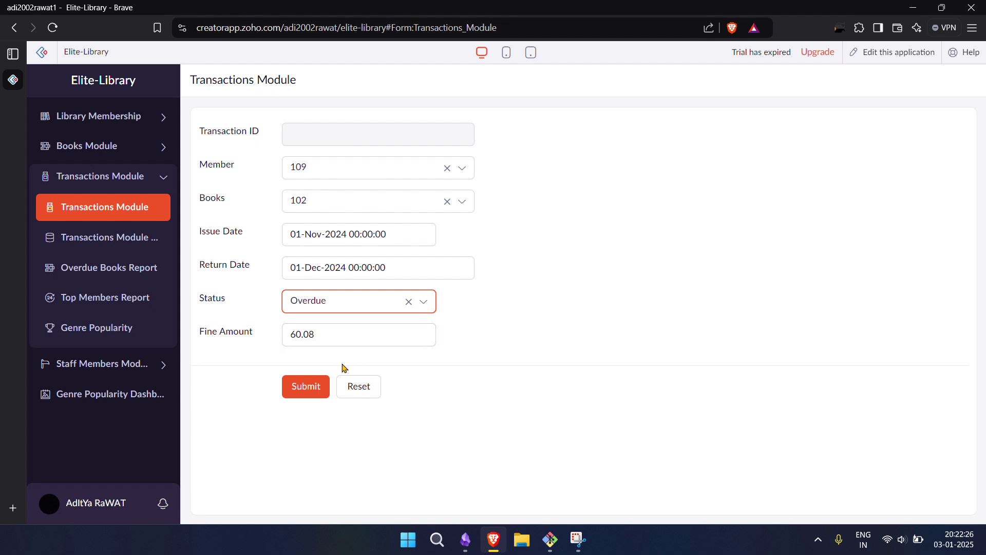
left_click(306, 395)
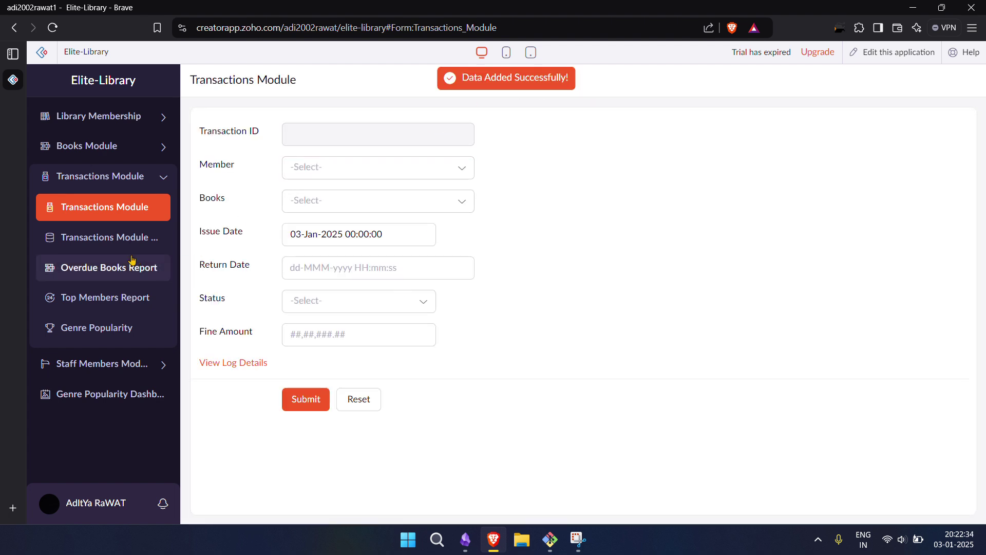
View the Transactions Module Report and open the Gmail inbox by running gmail in the Git Bash terminal.
left_click(103, 241)
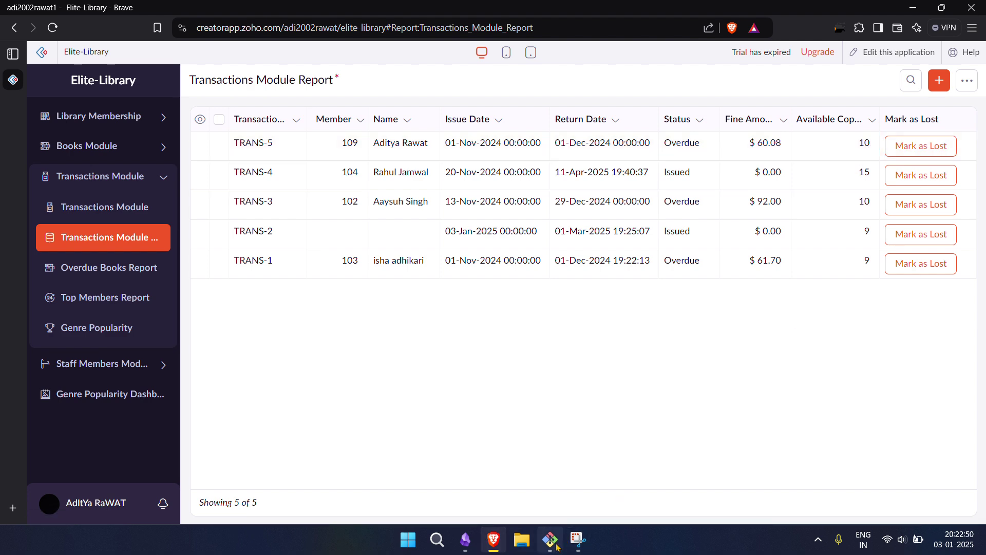
left_click(578, 539)
left_click(578, 539)
left_click(550, 539)
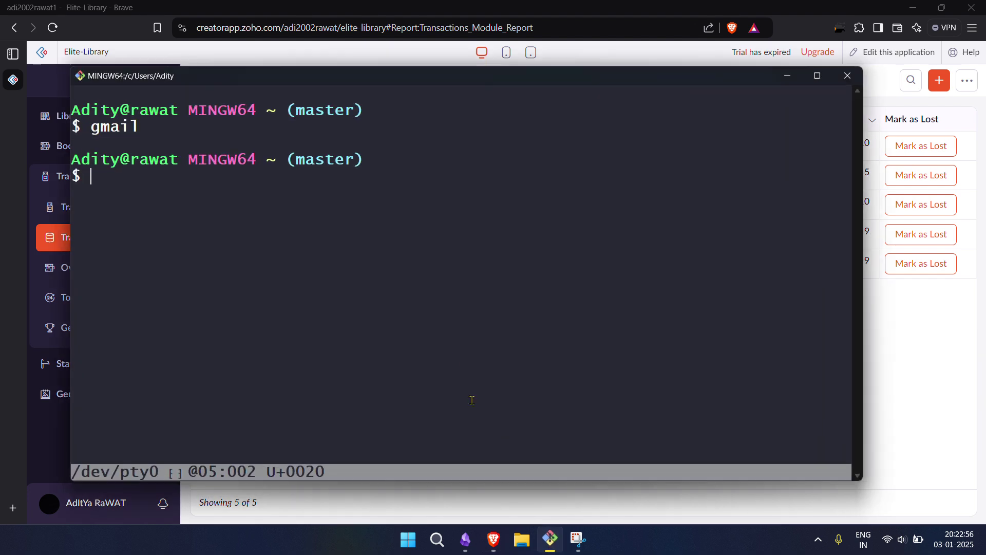
type("gmail")
key("Return")
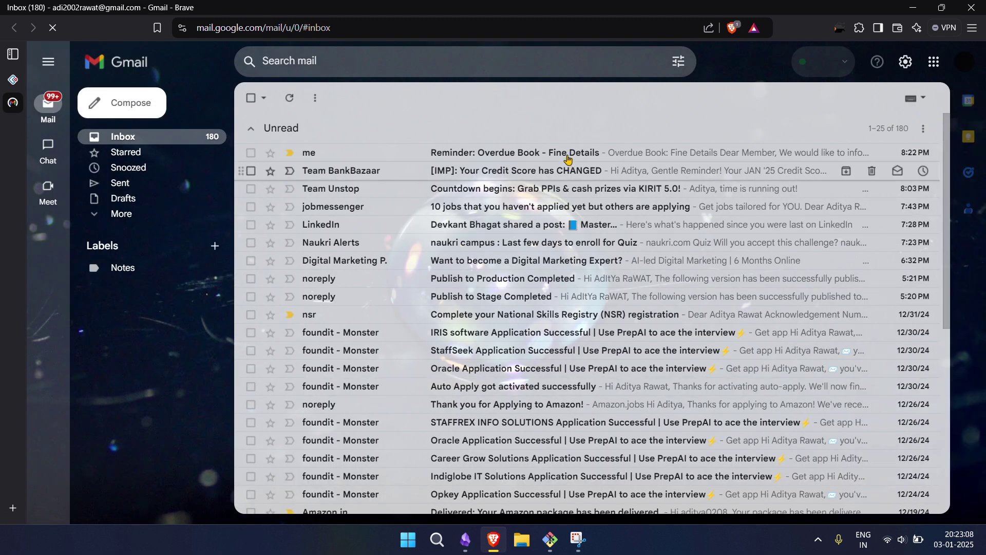
Read the book details and total fine in the "Reminder: Overdue Book - Fine Details" email and return to the Elite-Library app.
left_click(528, 156)
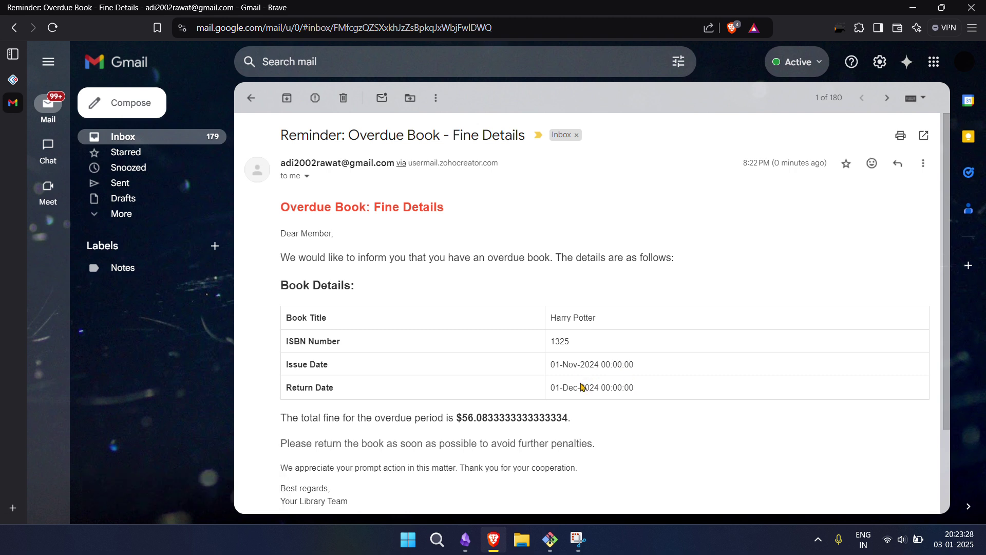
scroll(606, 398, "down", 2)
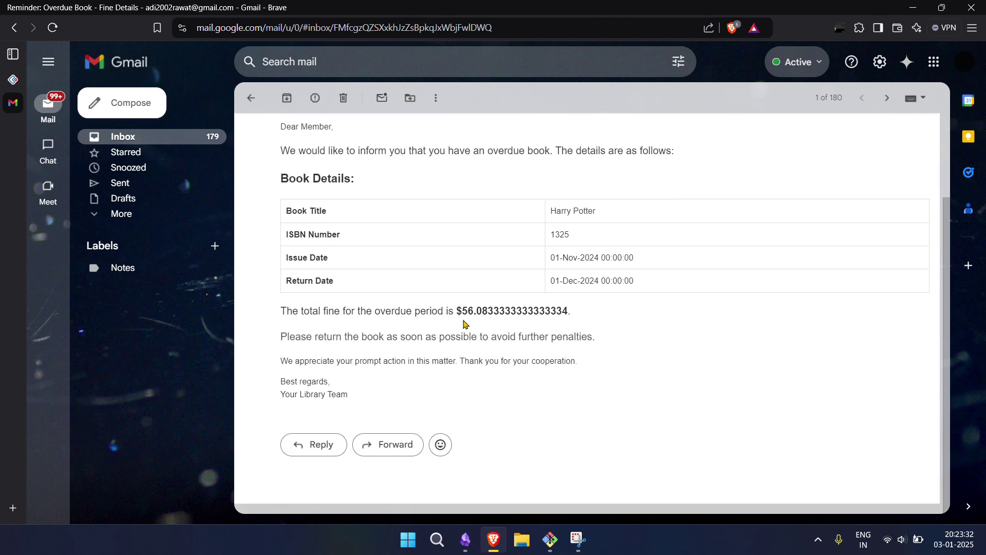
scroll(470, 322, "up", 2)
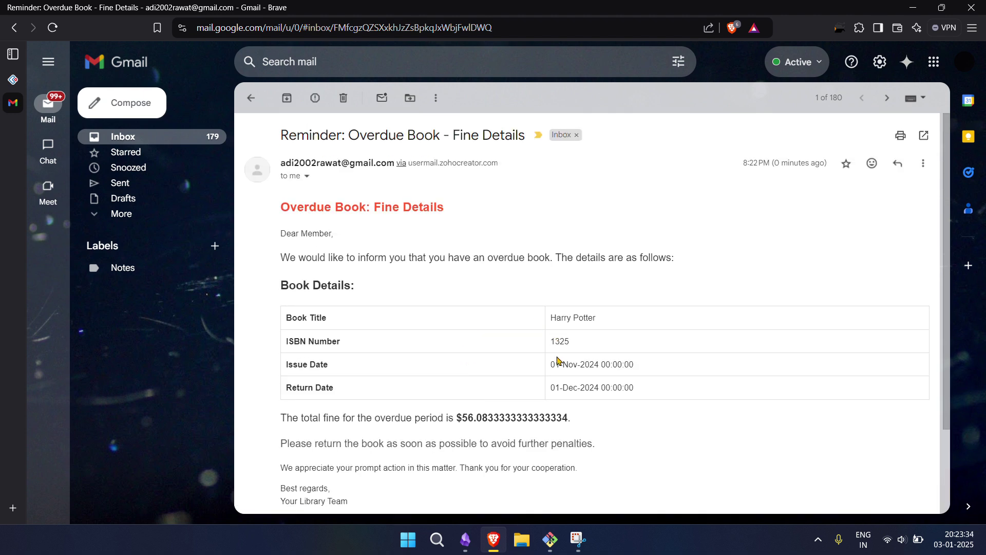
scroll(557, 360, "down", 2)
scroll(557, 359, "up", 2)
key("ctrl+shift+Tab")
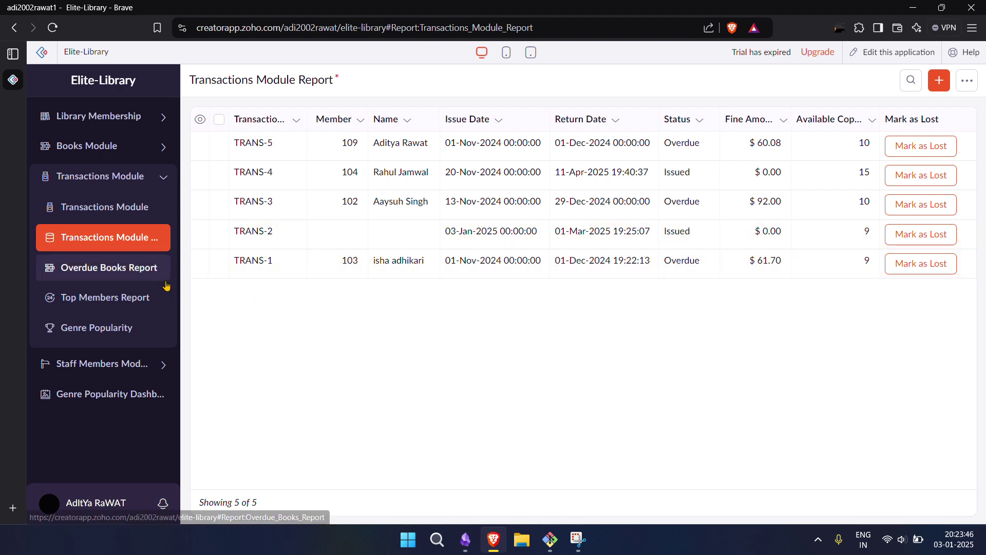
Switch to the Assignment note in Obsidian and review the form fields required for the Staff Members Module.
left_click(465, 539)
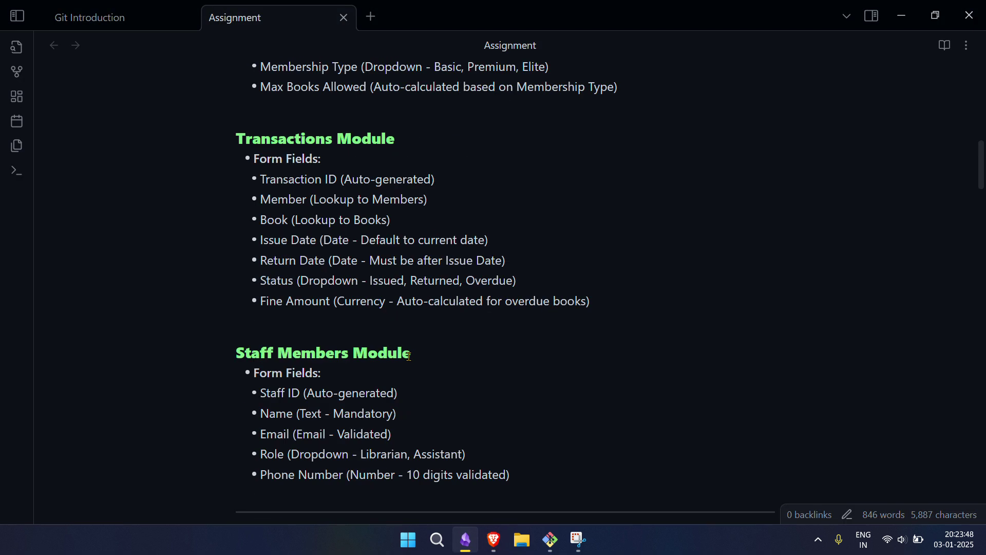
scroll(378, 190, "up", 3)
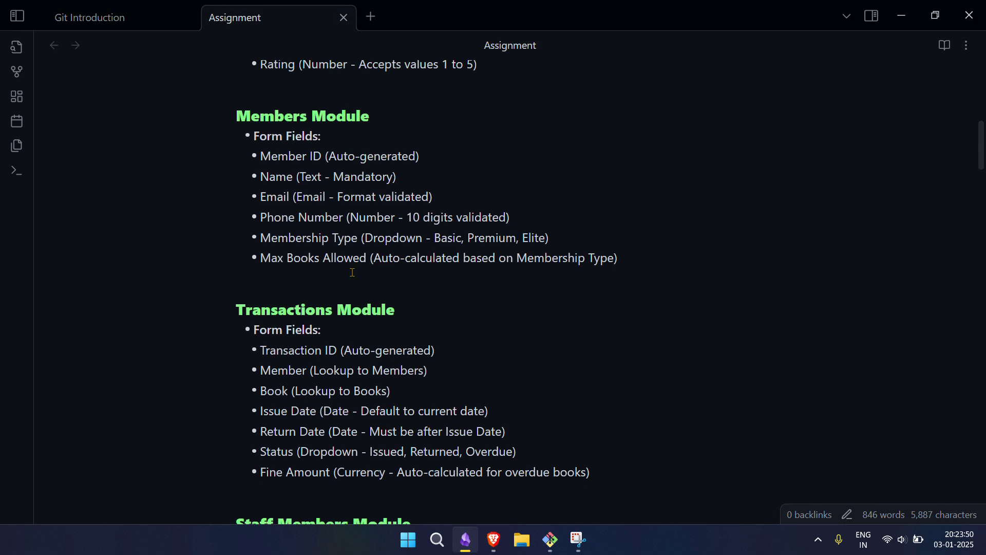
scroll(327, 370, "down", 6)
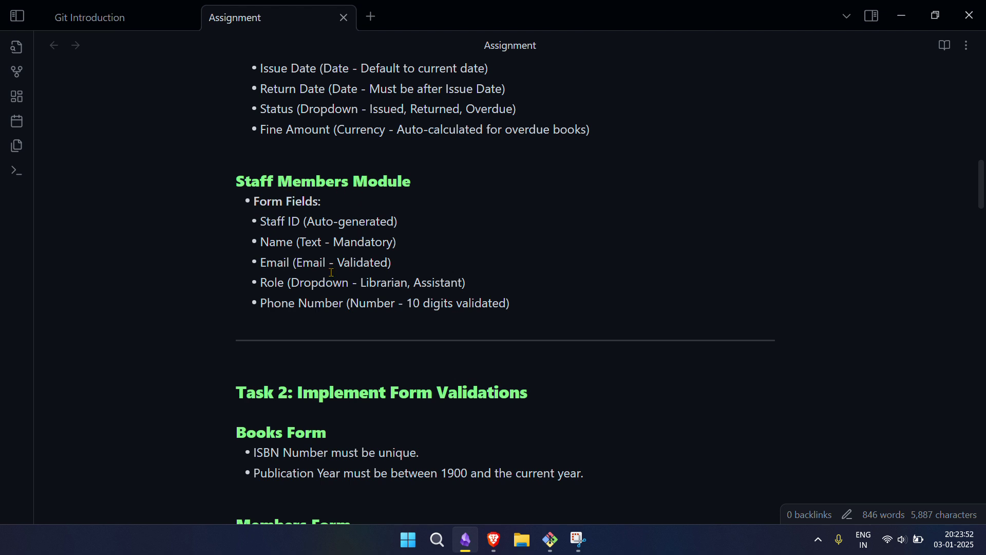
Return to the Elite-Library app in Brave and view the Staff Members Module form's fields.
left_click(494, 539)
left_click(129, 368)
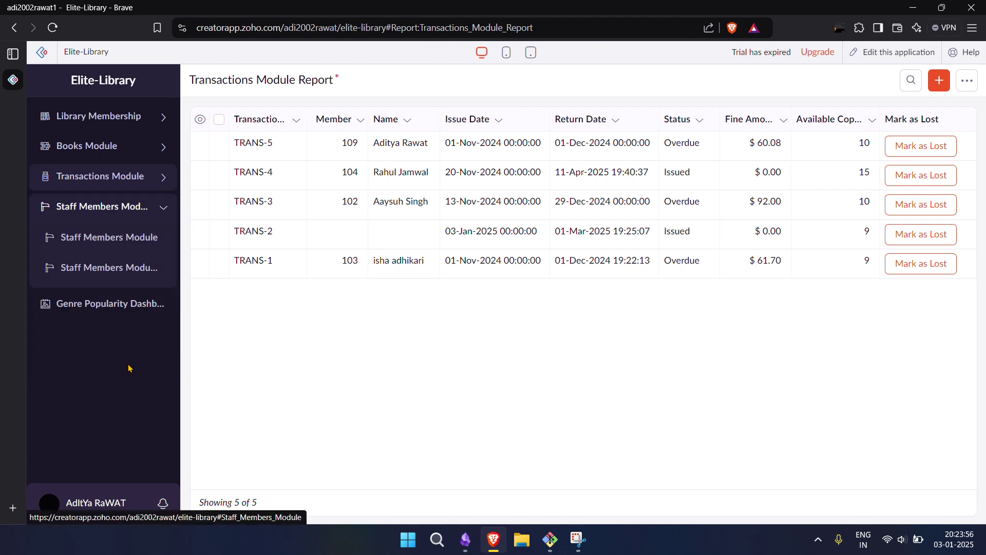
left_click(119, 241)
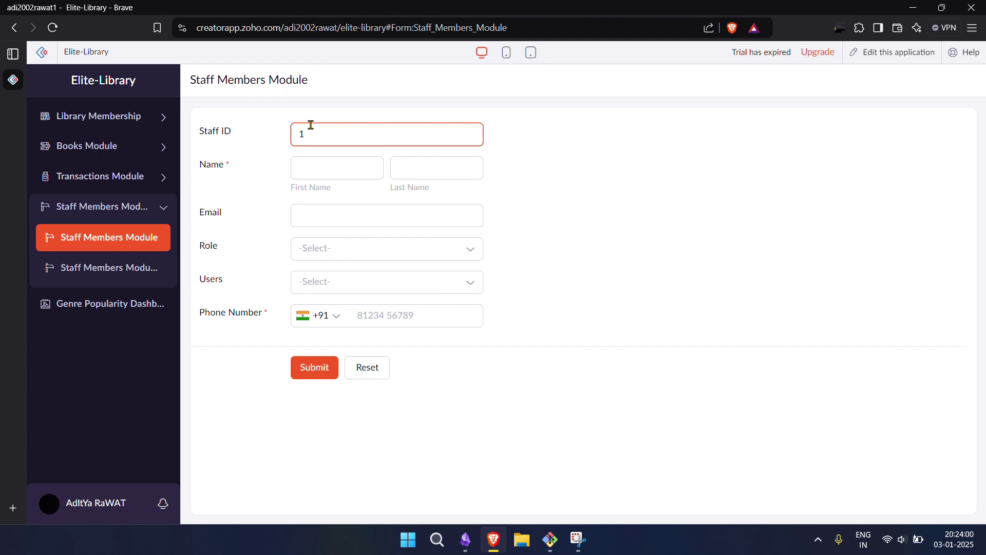
left_click(334, 171)
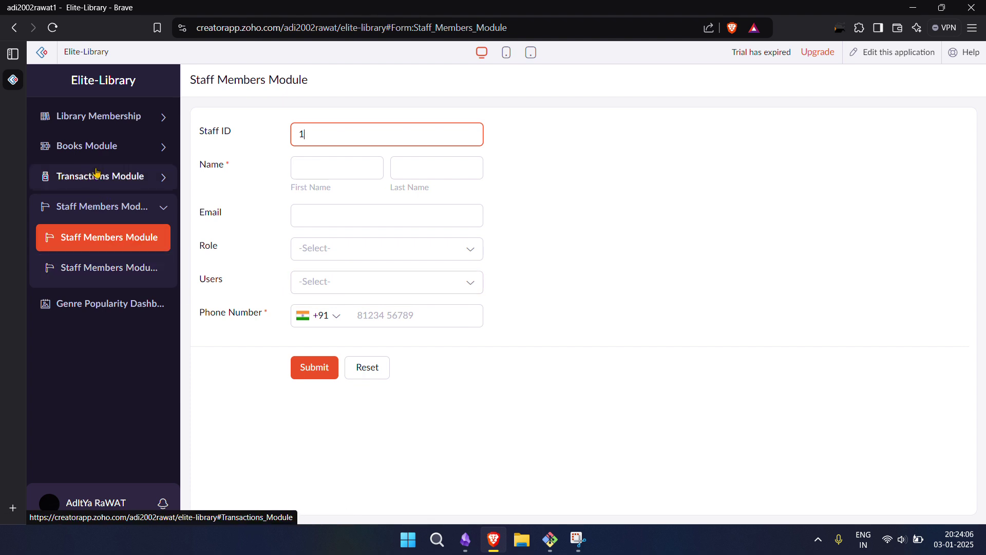
Review the Task 2 form validations in the Assignment note and examine the existing ISBN numbers in the Books Module Report.
left_click(465, 539)
scroll(420, 378, "down", 3)
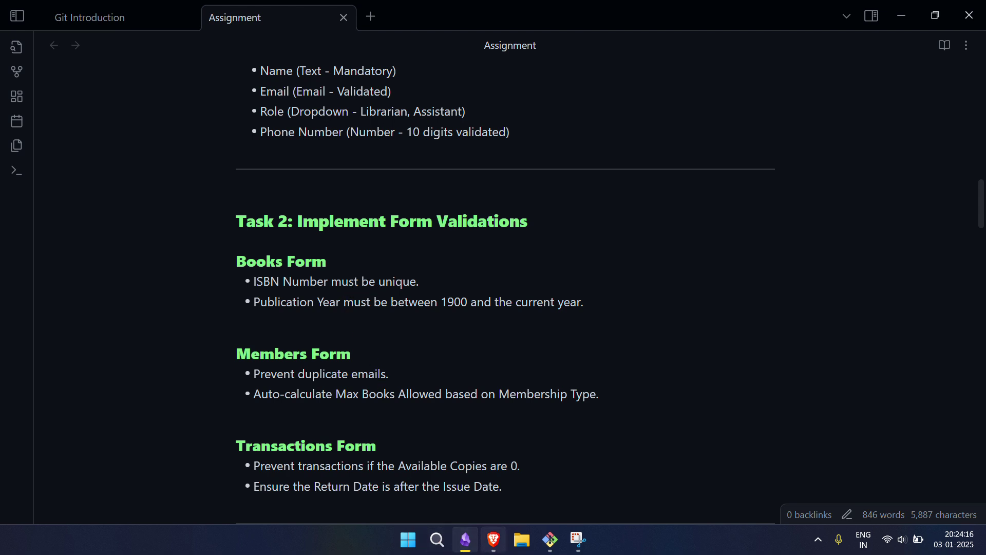
left_click(493, 539)
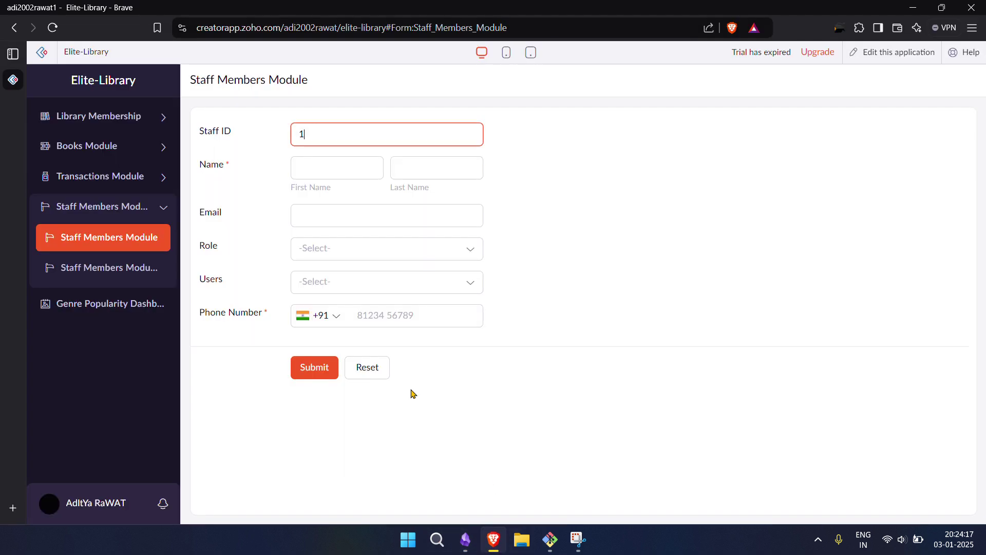
left_click(122, 154)
left_click(141, 179)
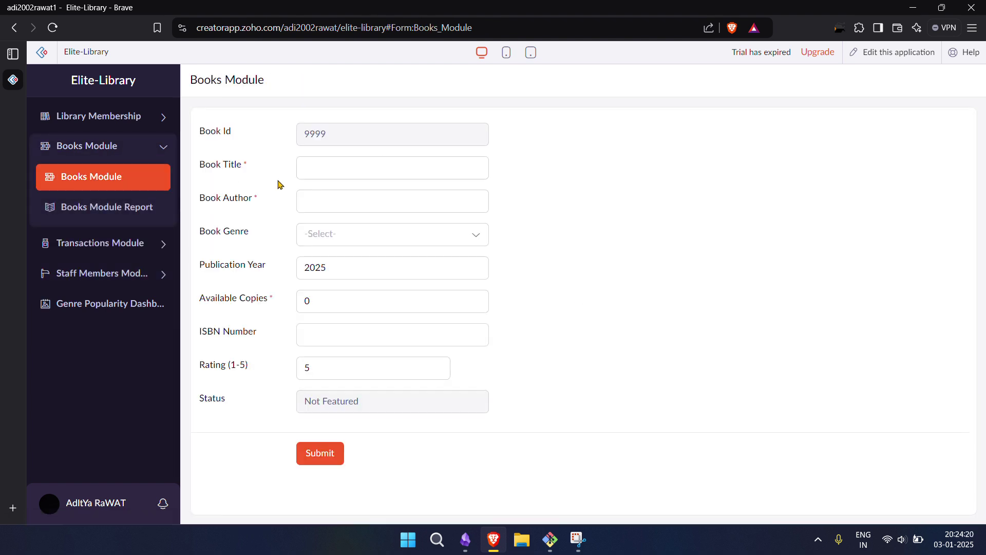
left_click(238, 197)
left_click(107, 206)
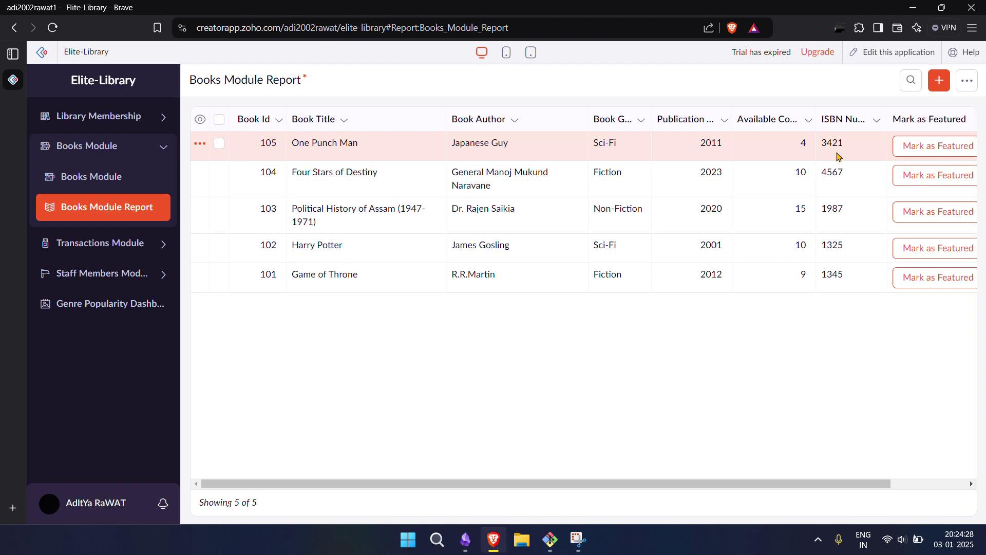
Start a new Books Module record with ISBN number 3421, book title zyu and book author qpw.
left_click(147, 175)
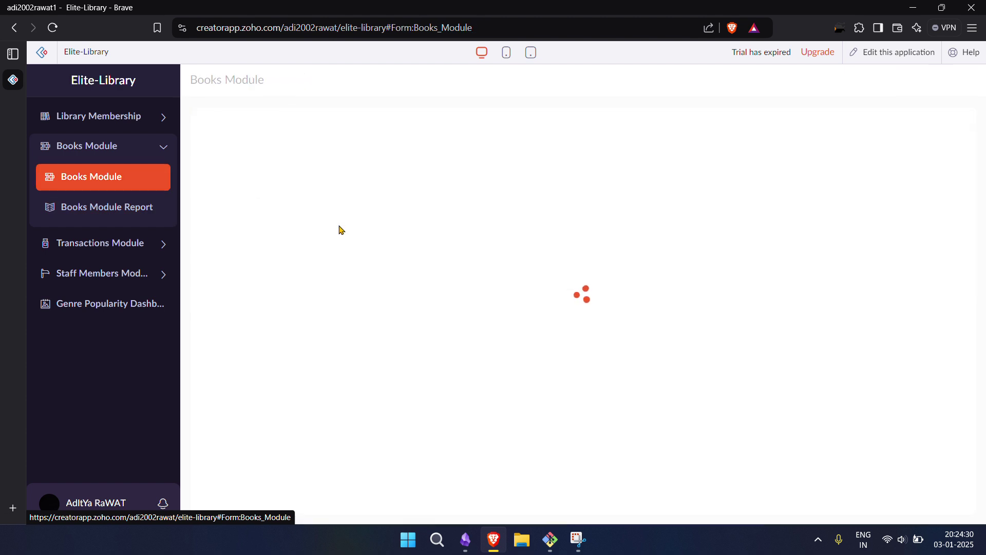
left_click(367, 337)
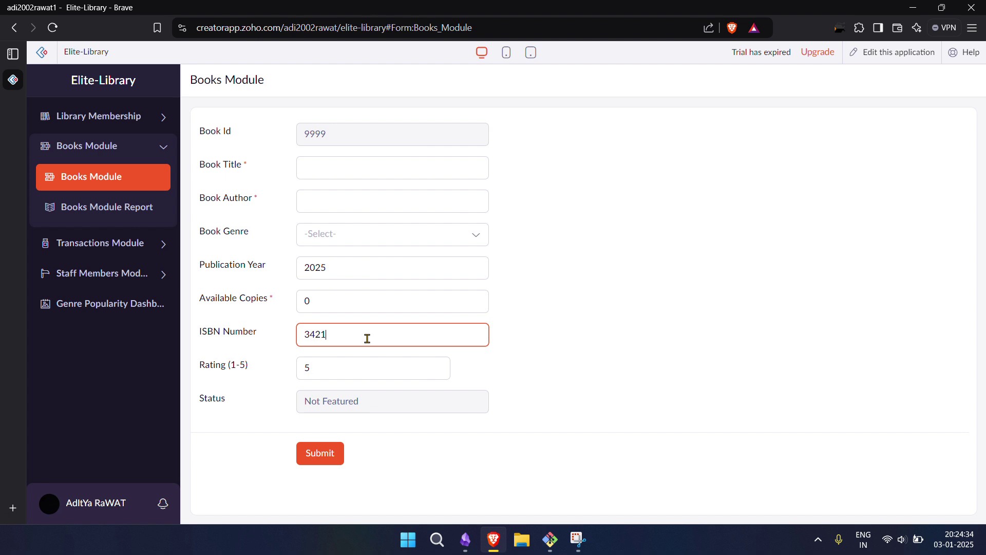
type("3421")
left_click(506, 334)
left_click(343, 173)
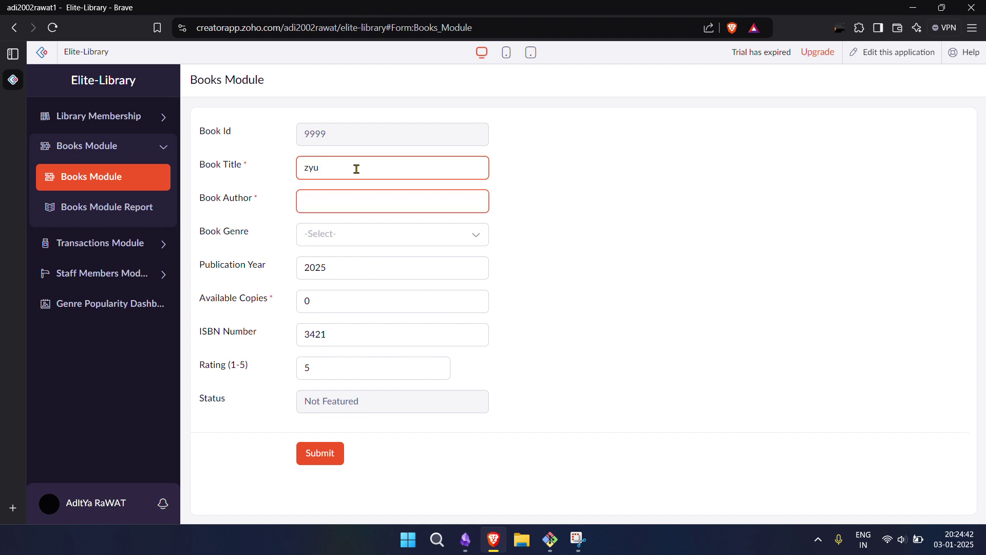
type("qpw")
Set the new book's genre to Non-Fiction.
key("Tab")
key("Down")
key("Down")
key("Down")
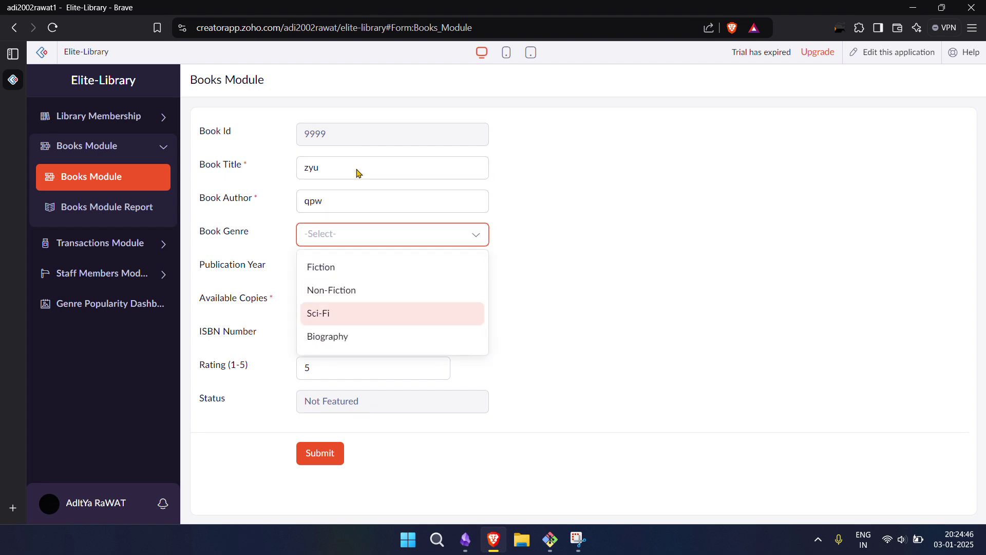
key("Down")
key("Return")
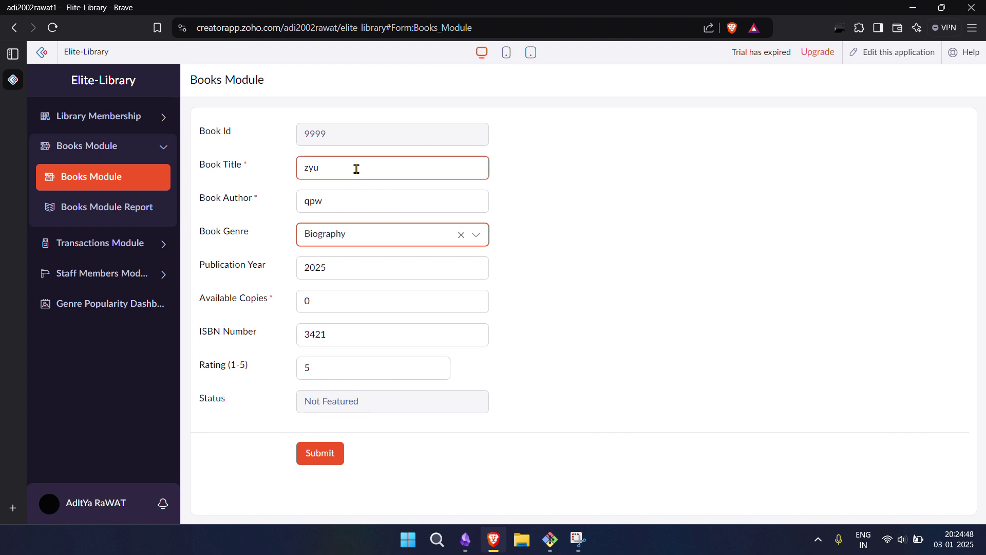
left_click(352, 254)
left_click(349, 251)
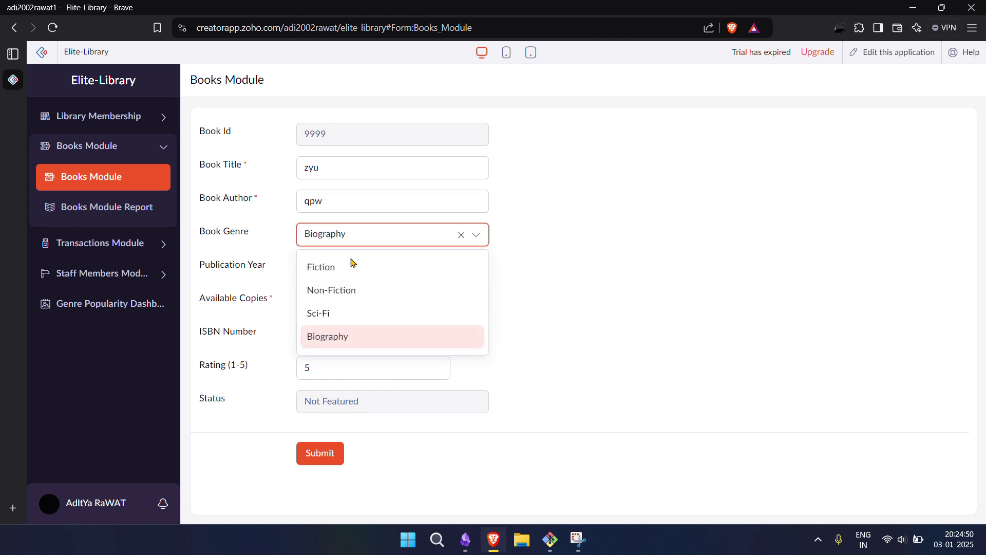
left_click(378, 288)
Set the new book's publication year to 2022, available copies to 2 and rating to 1.
left_click(358, 273)
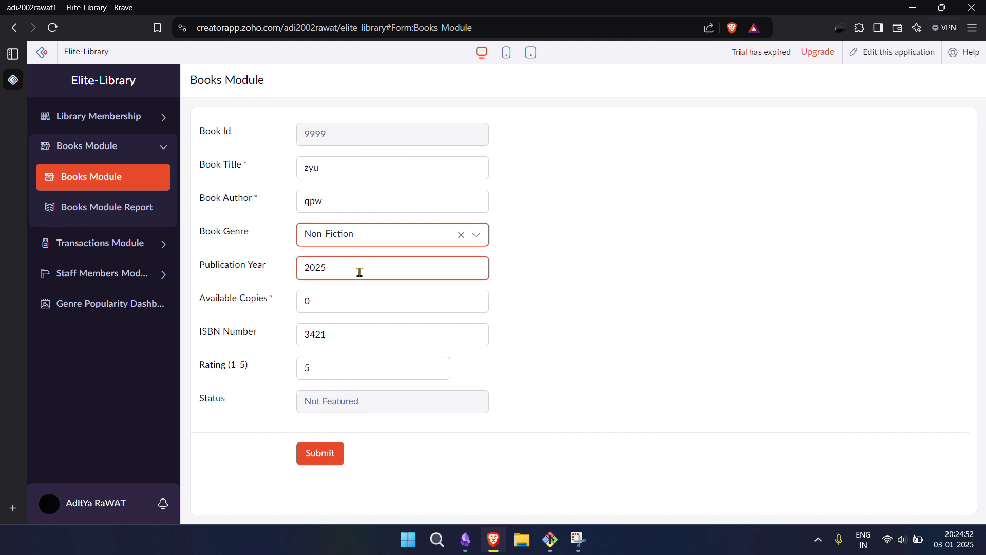
key("BackSpace")
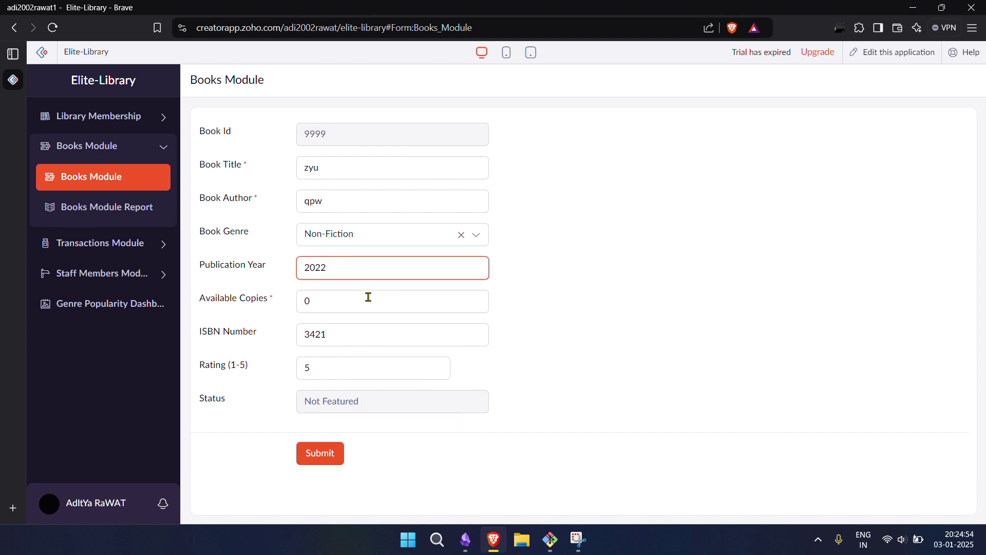
left_click(368, 298)
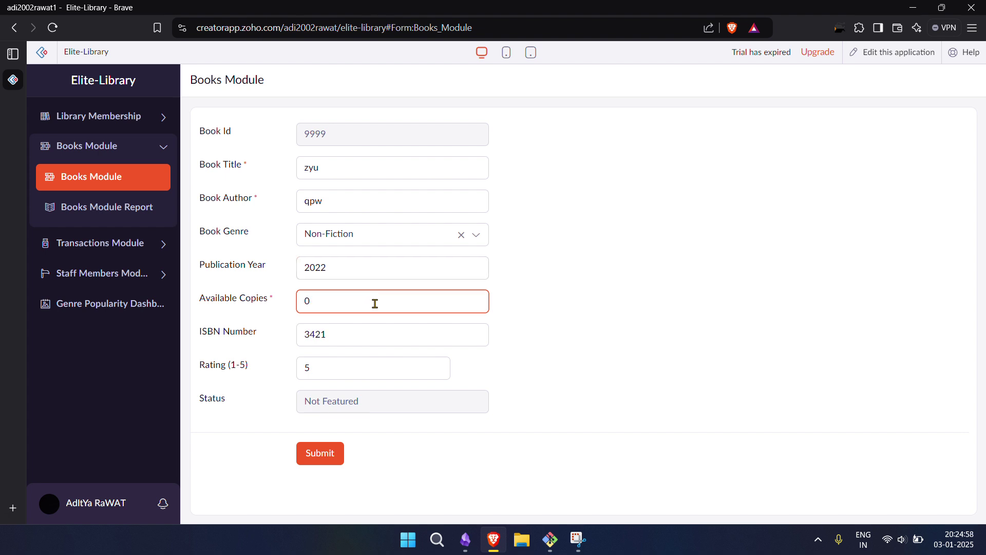
key("BackSpace")
type("2")
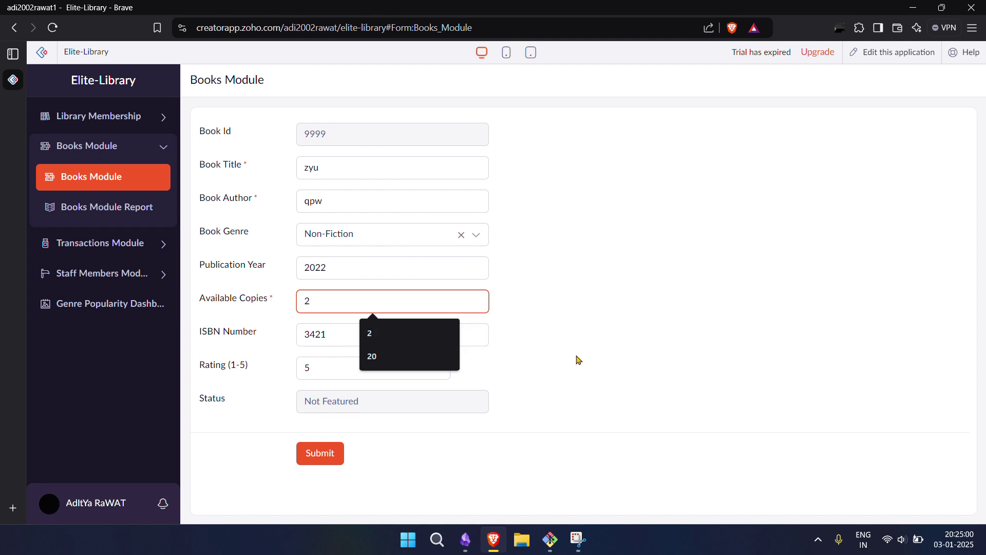
left_click(407, 362)
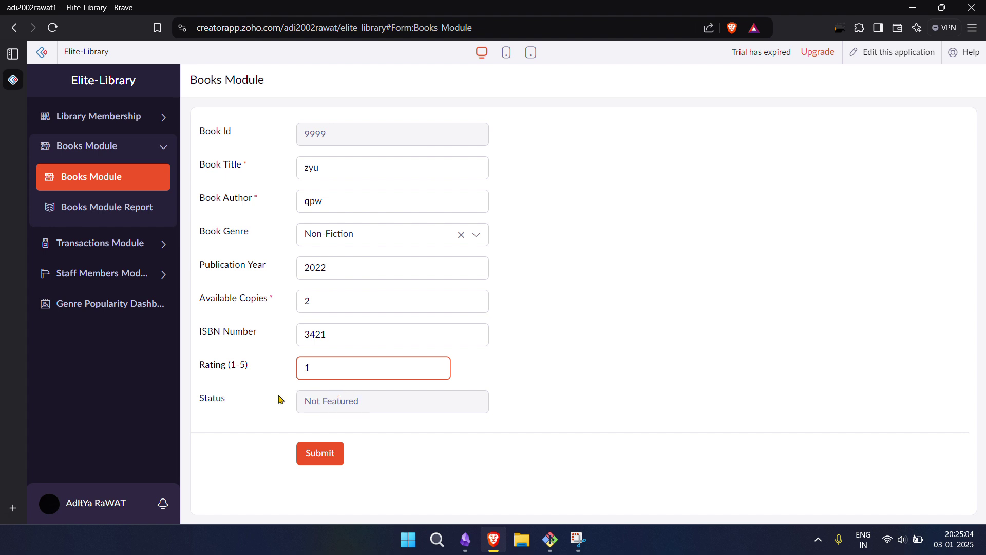
Submit the book record to test the unique ISBN validation, and clear the ISBN number.
left_click(325, 460)
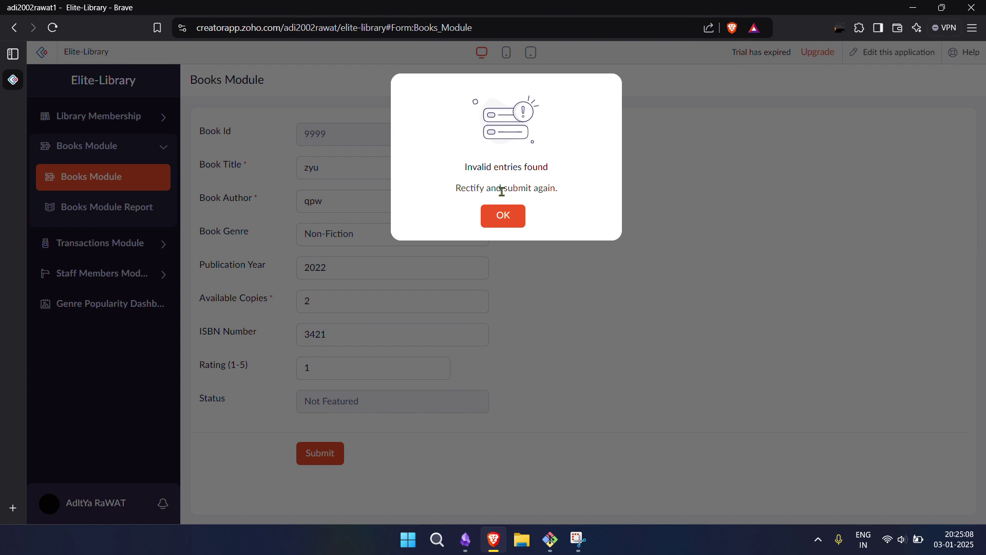
left_click(508, 215)
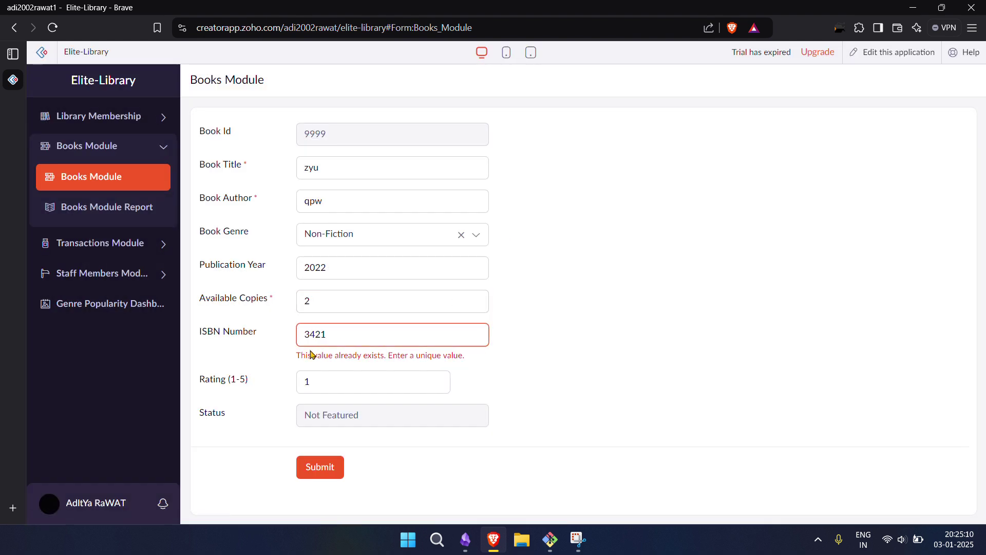
left_click_drag(302, 358, 383, 369)
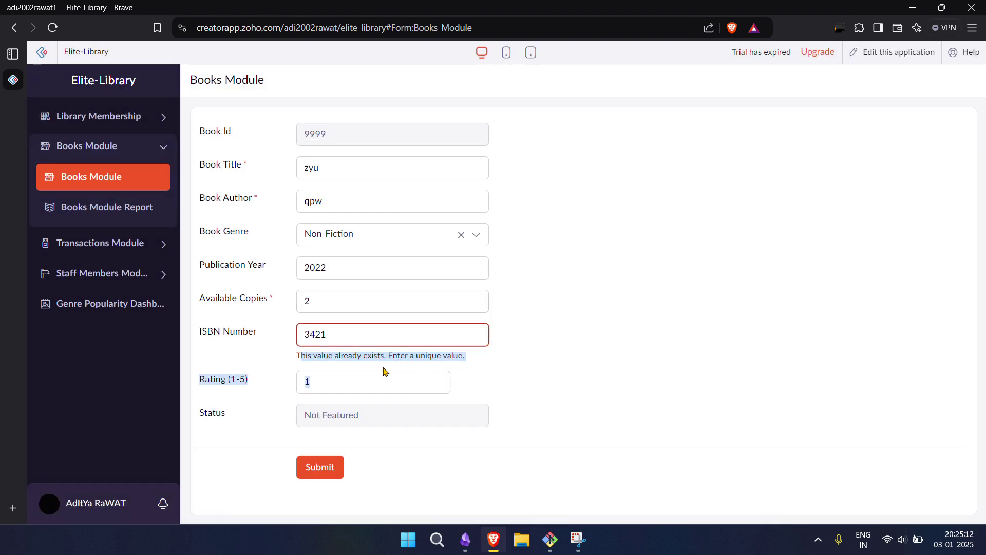
left_click(480, 344)
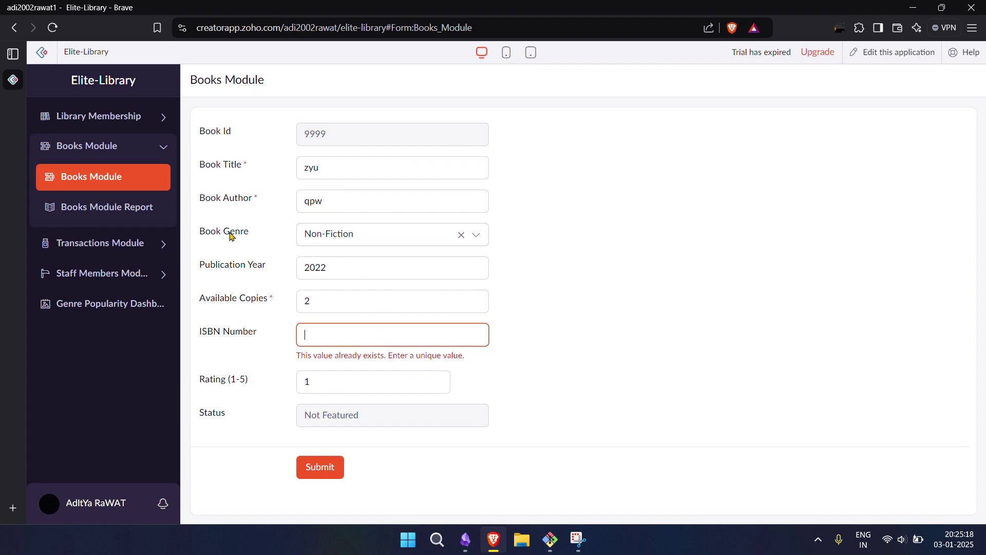
Set the new book's publication year to 1899 to test the year-range validation, and dismiss the alert.
left_click(466, 540)
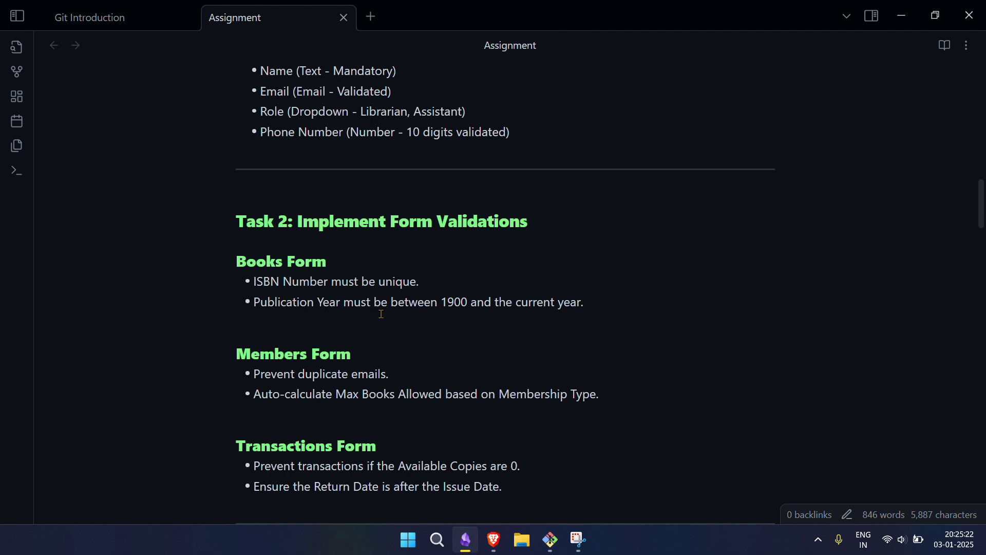
key("alt+Tab")
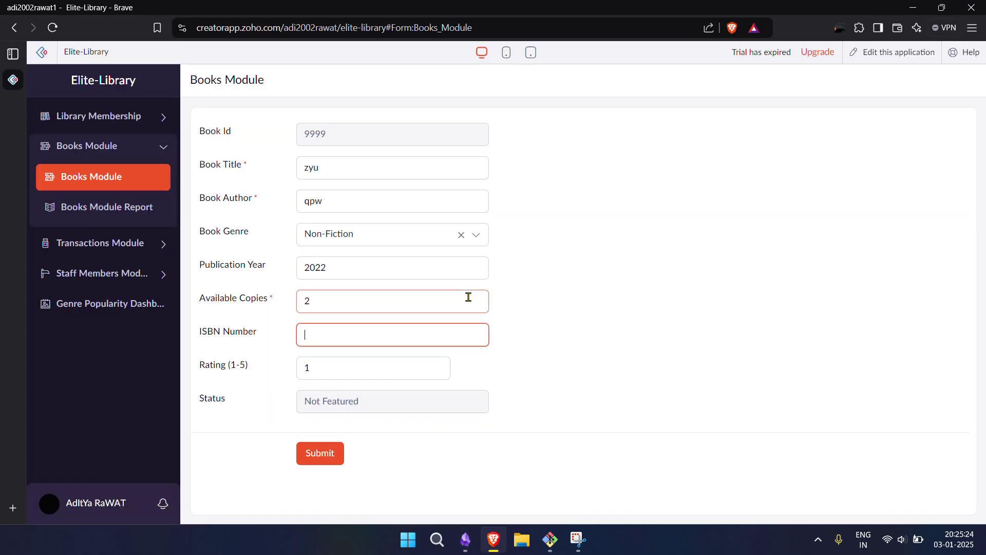
left_click(366, 260)
key("BackSpace")
key("BackSpace")
key("BackSpace")
key("BackSpace")
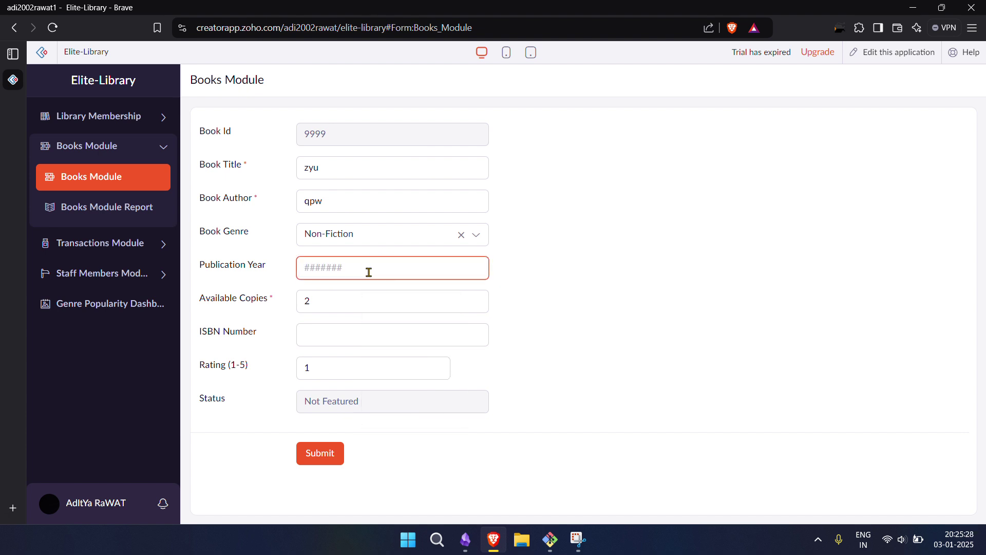
type("8")
key("BackSpace")
type("1899")
left_click(358, 364)
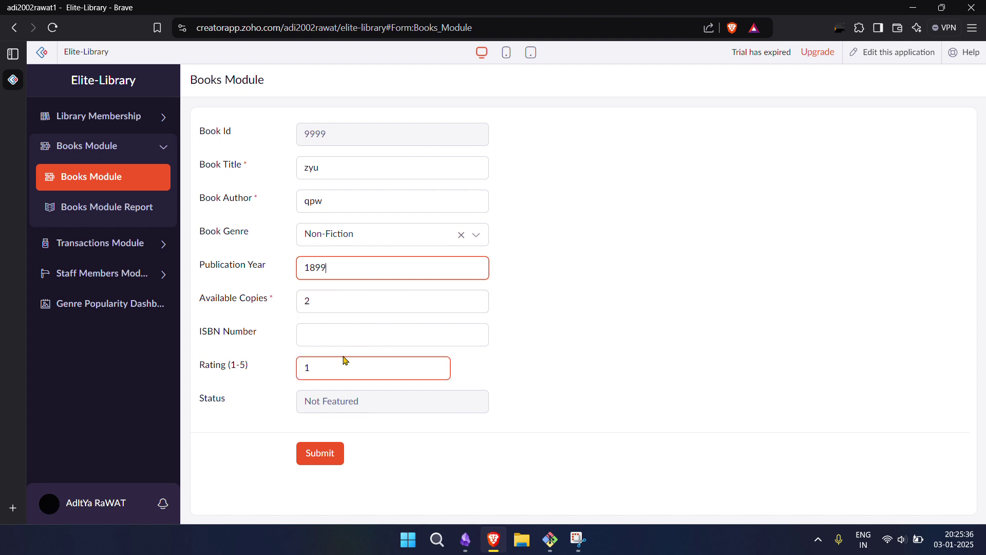
left_click(336, 338)
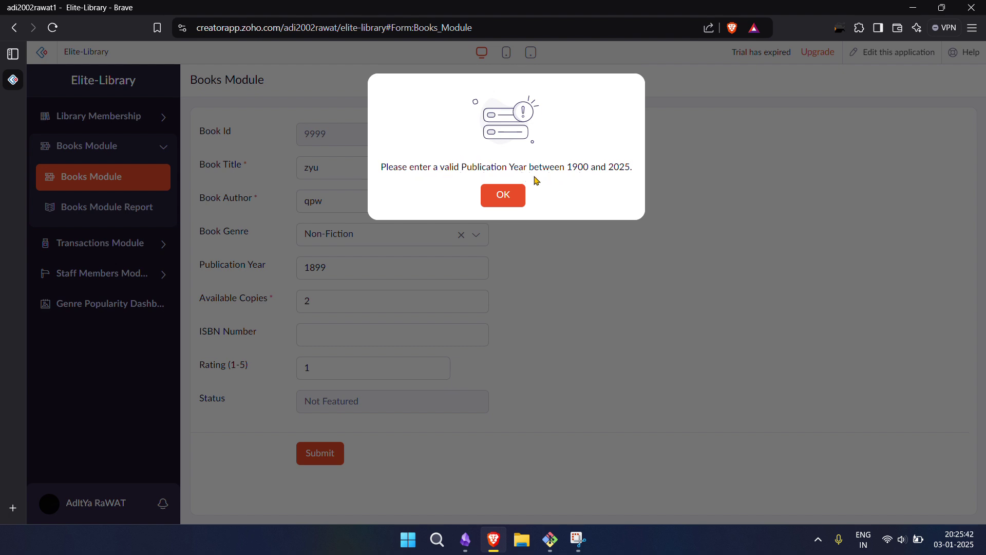
left_click(504, 195)
Switch to the Assignment note and read the Task 2 validations required for the Members and Transactions forms.
key("alt+Tab")
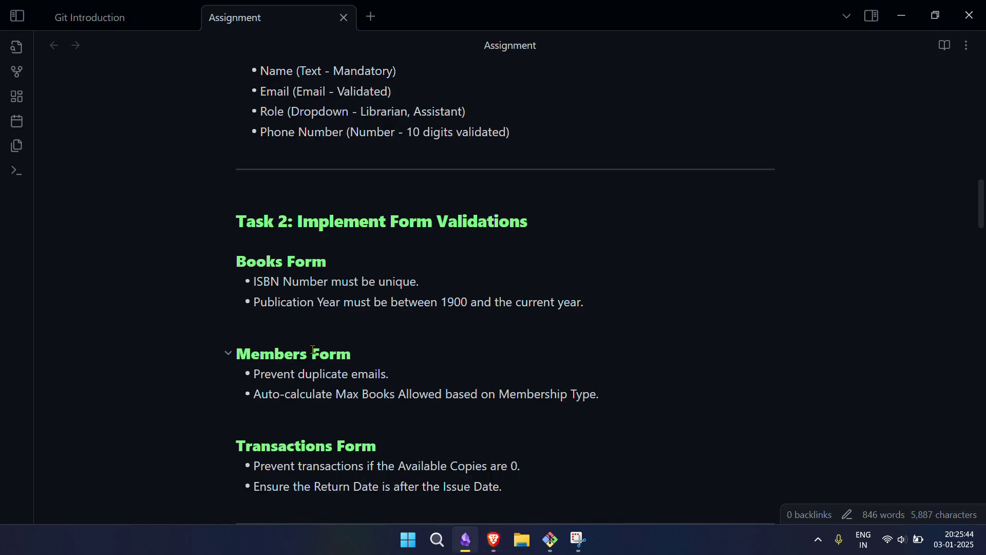
scroll(286, 307, "down", 3)
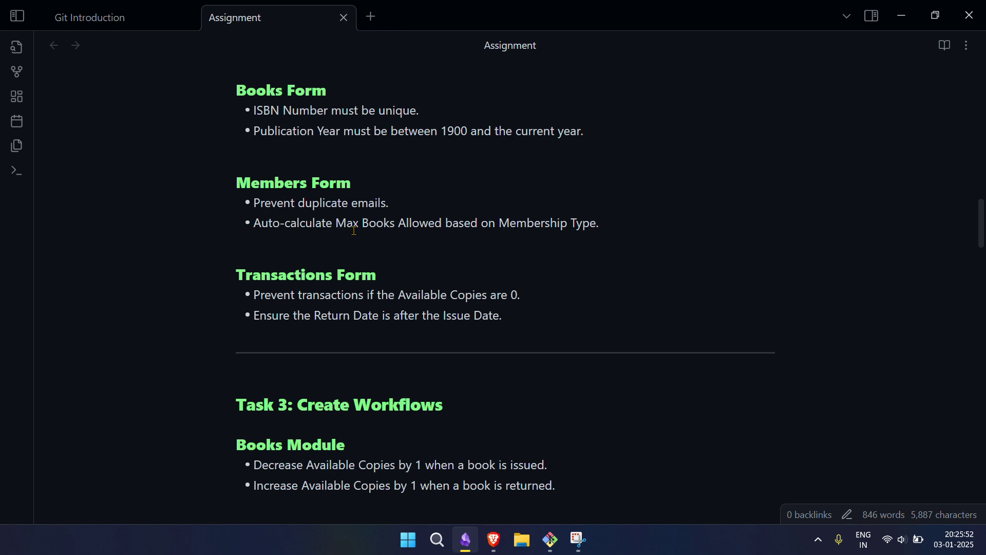
scroll(354, 230, "down", 3)
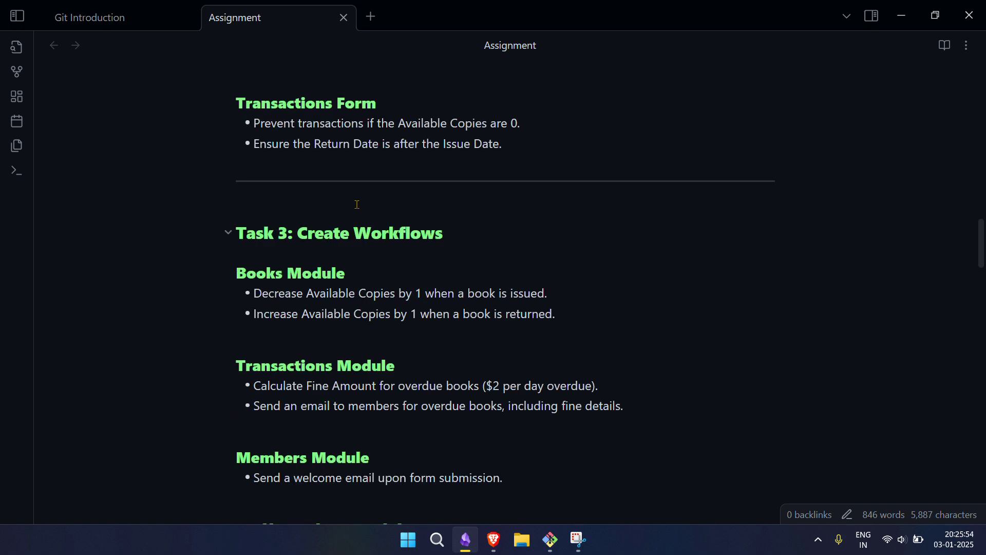
scroll(354, 203, "up", 3)
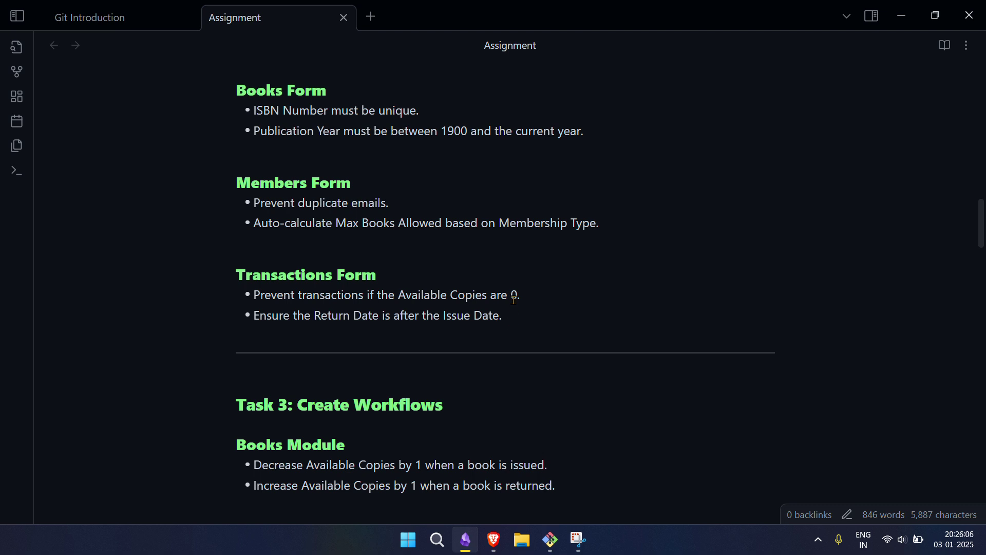
Return to Elite-Library and update the One Punch Man record in the Books Module Report to 0 available copies.
key("alt+Tab")
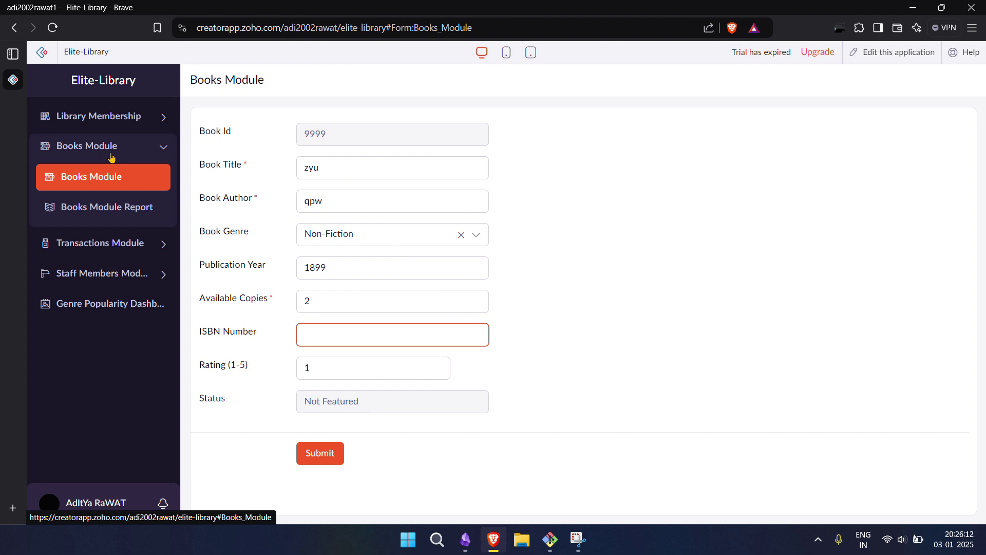
left_click(116, 205)
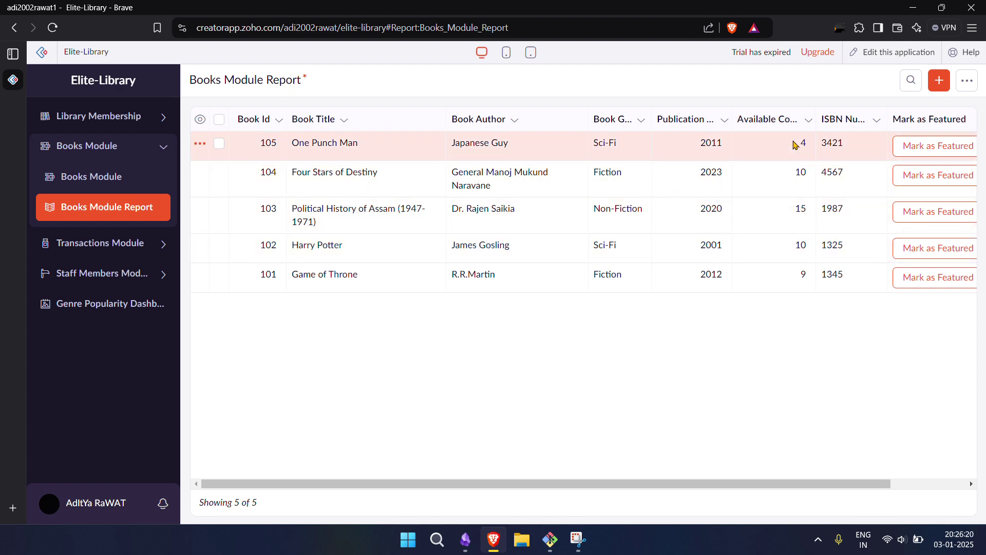
left_click(204, 146)
left_click(250, 163)
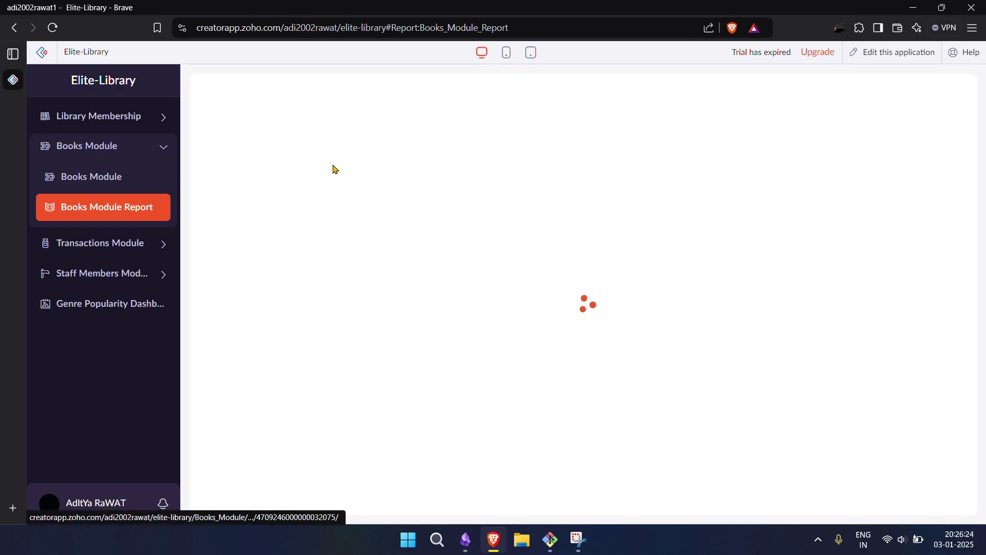
left_click(335, 307)
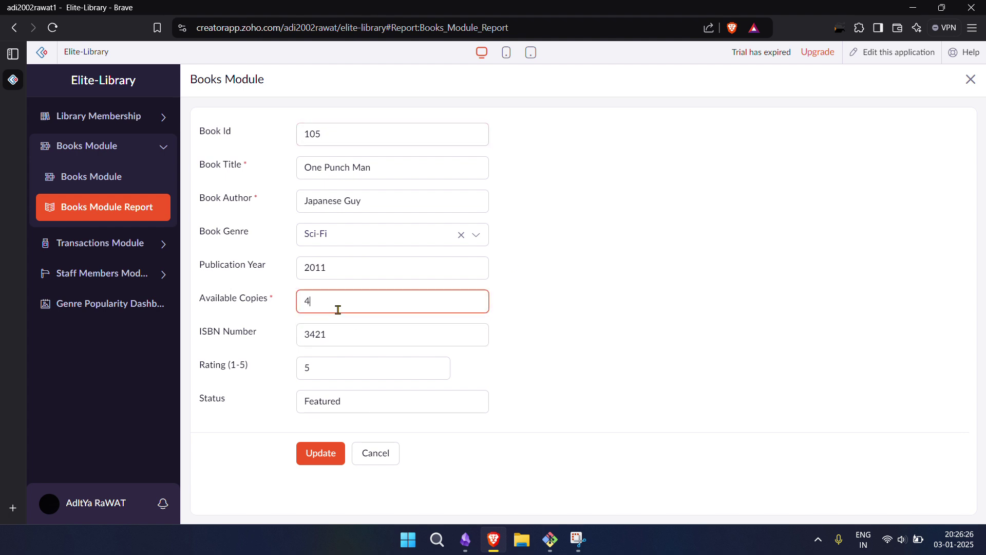
key("BackSpace")
type("-0")
key("BackSpace")
type("0")
left_click(315, 454)
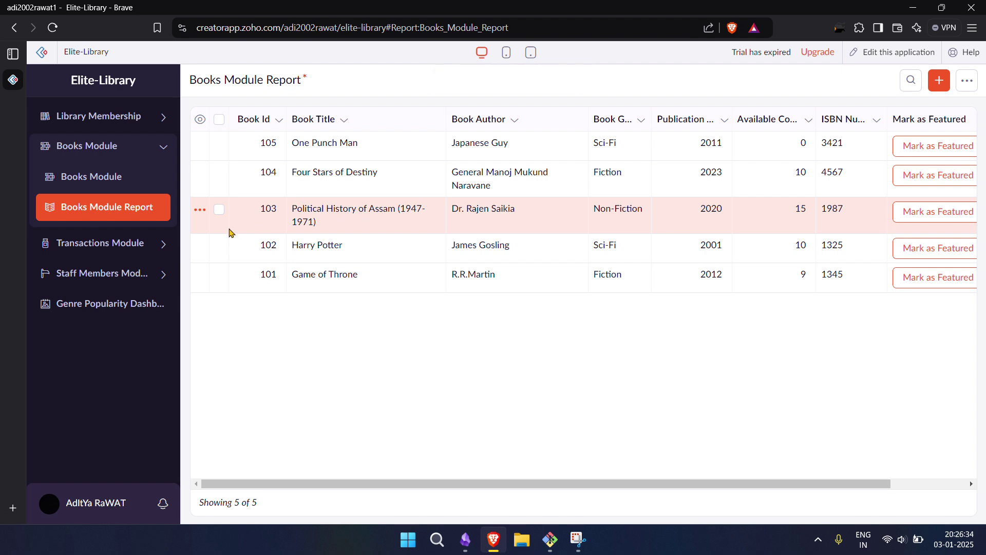
Open a new Transactions Module record and examine which book IDs it offers for selection.
left_click(143, 237)
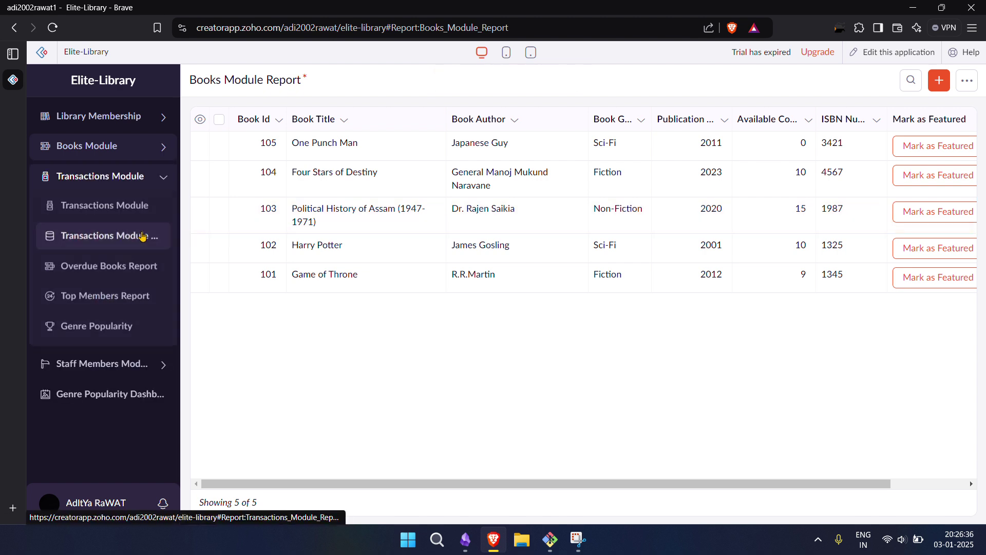
left_click(104, 235)
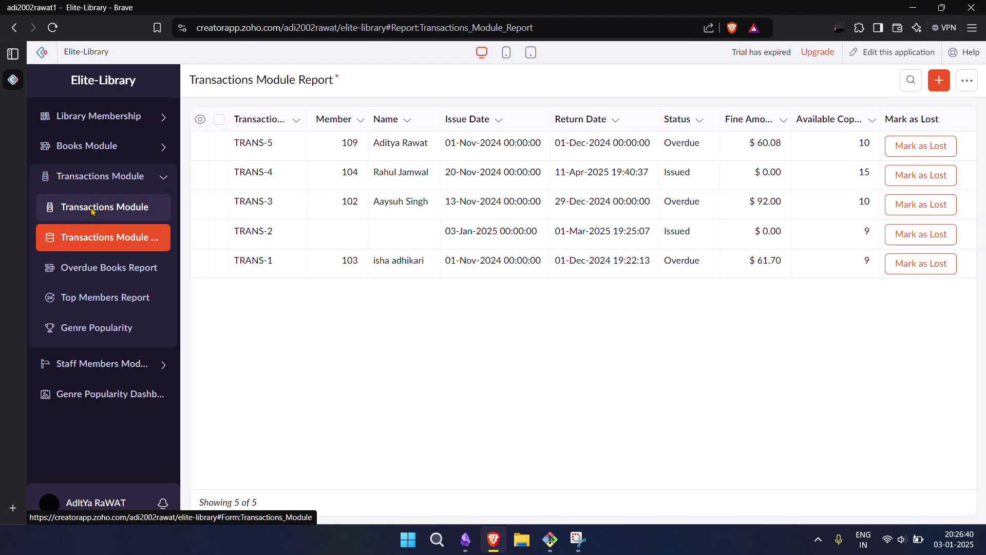
left_click(92, 208)
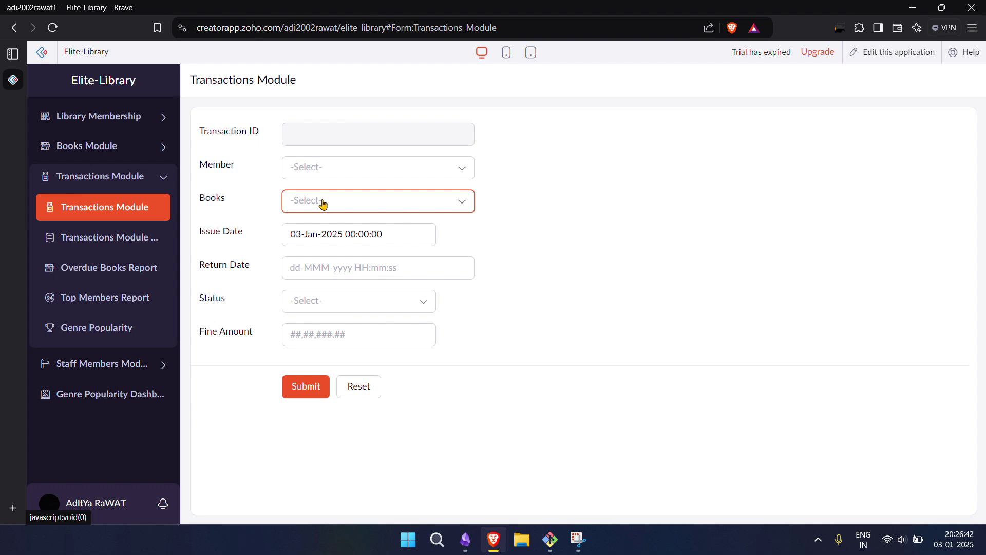
left_click(322, 204)
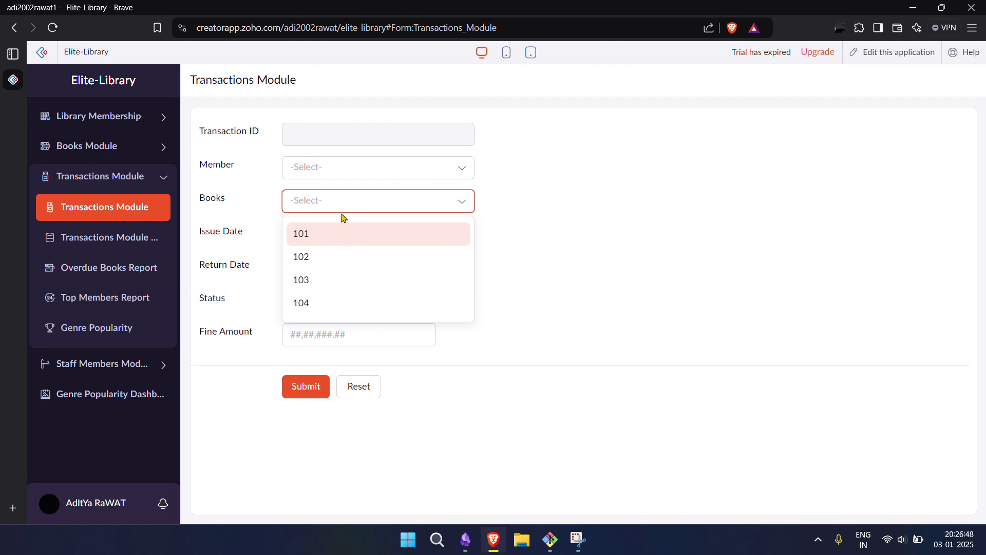
Check the ID and available copies of One Punch Man in the Books Module Report.
left_click(100, 153)
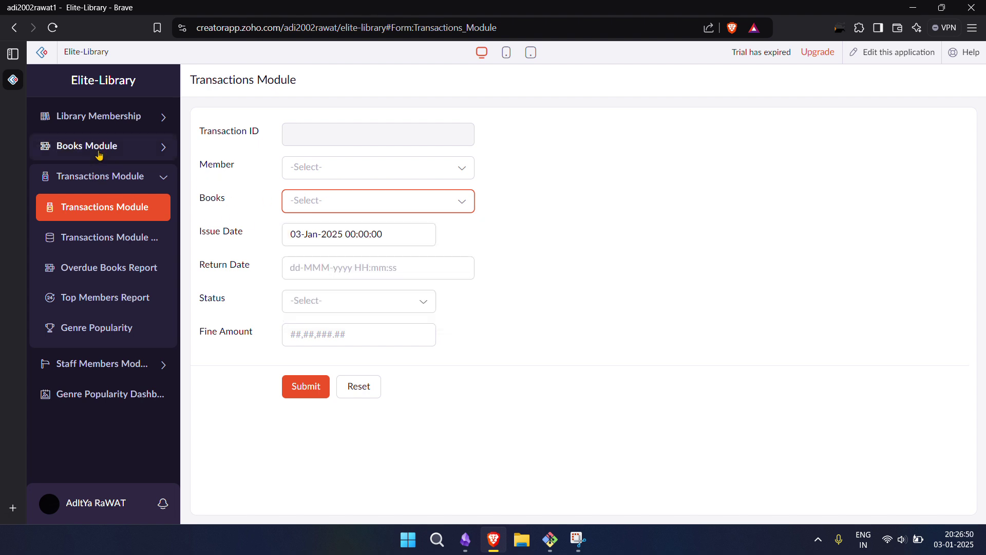
left_click(102, 150)
left_click(138, 210)
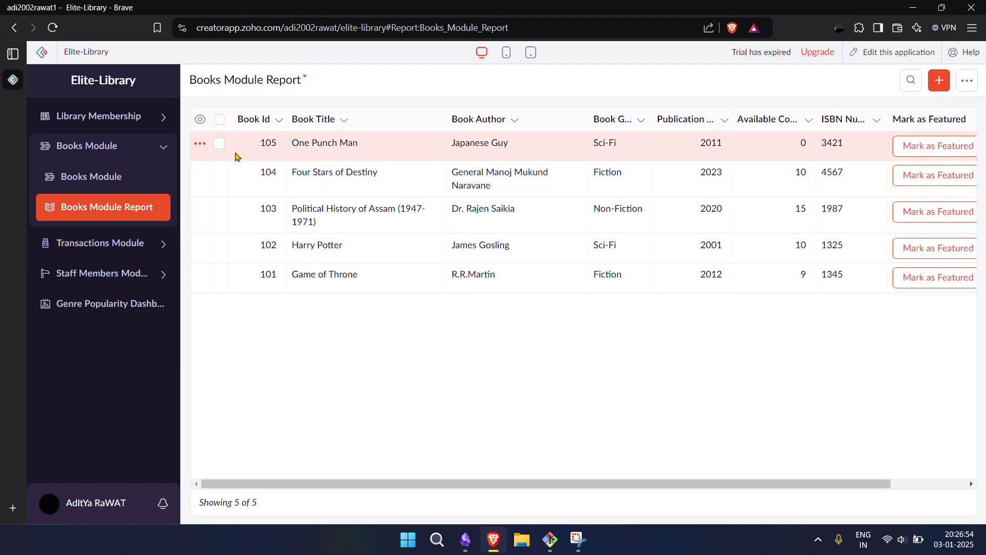
Reopen the Transactions Module form and recheck whether the out-of-stock book is offered for selection.
left_click(134, 247)
left_click(134, 237)
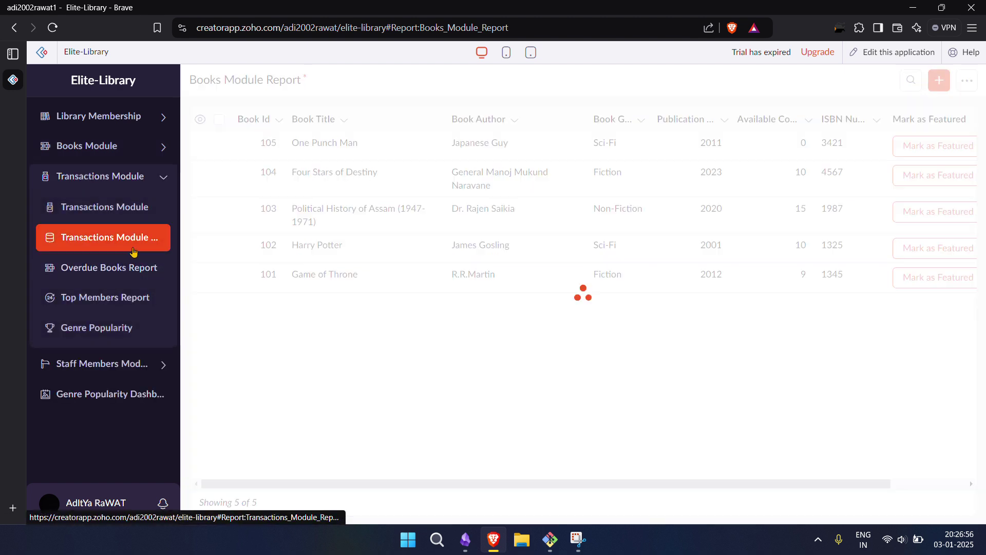
left_click(125, 216)
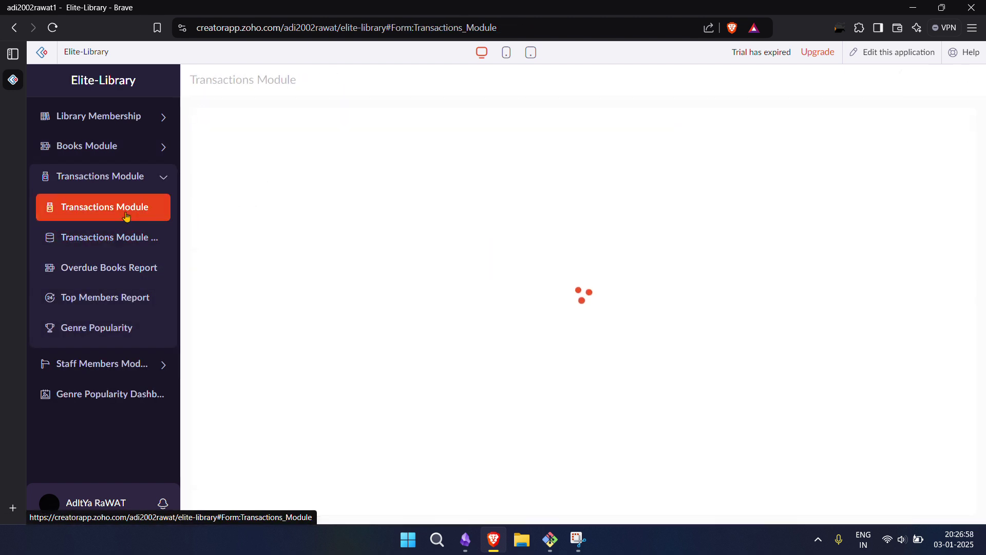
left_click(331, 203)
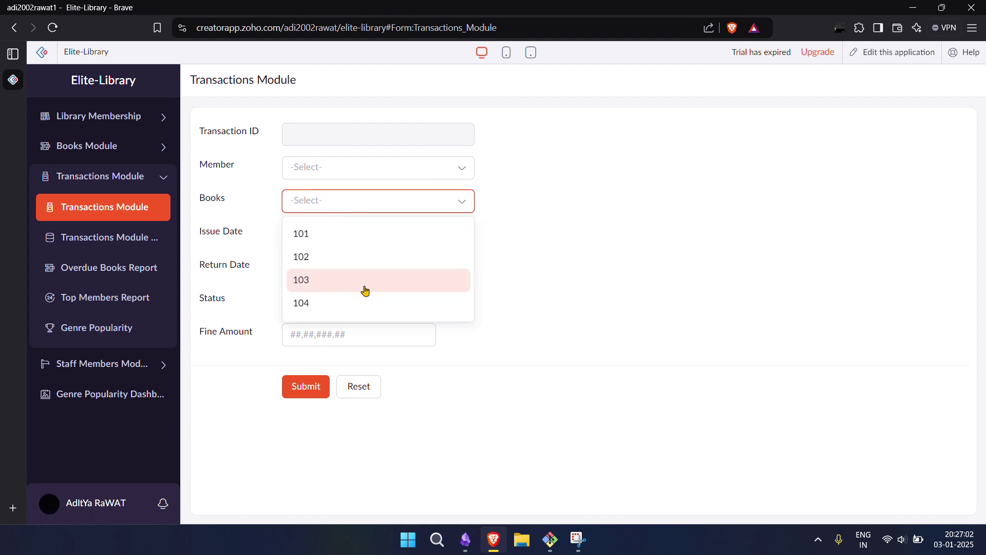
left_click(537, 269)
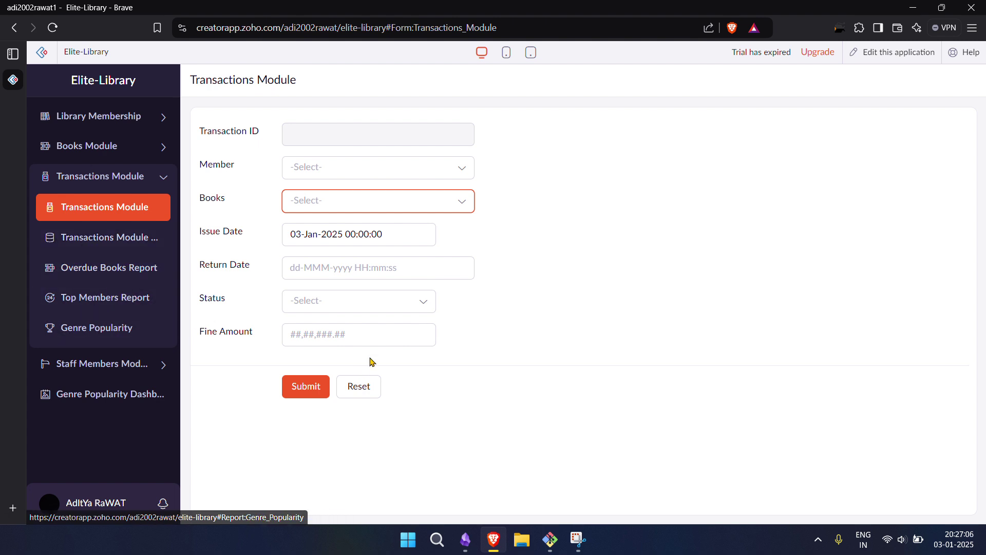
Check the return date rule in the Assignment note, and set the new transaction's return date to 02-Jan-2025.
left_click(465, 539)
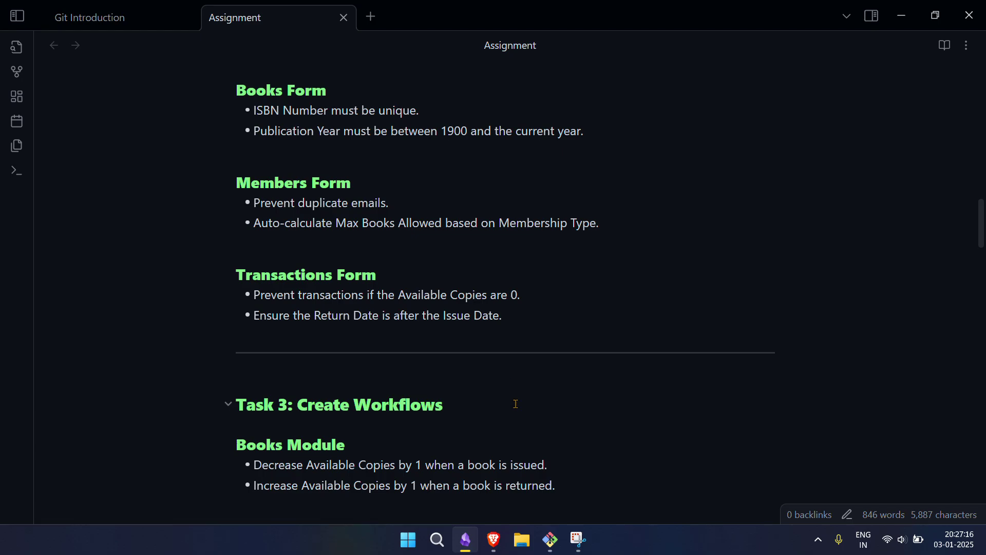
left_click(494, 539)
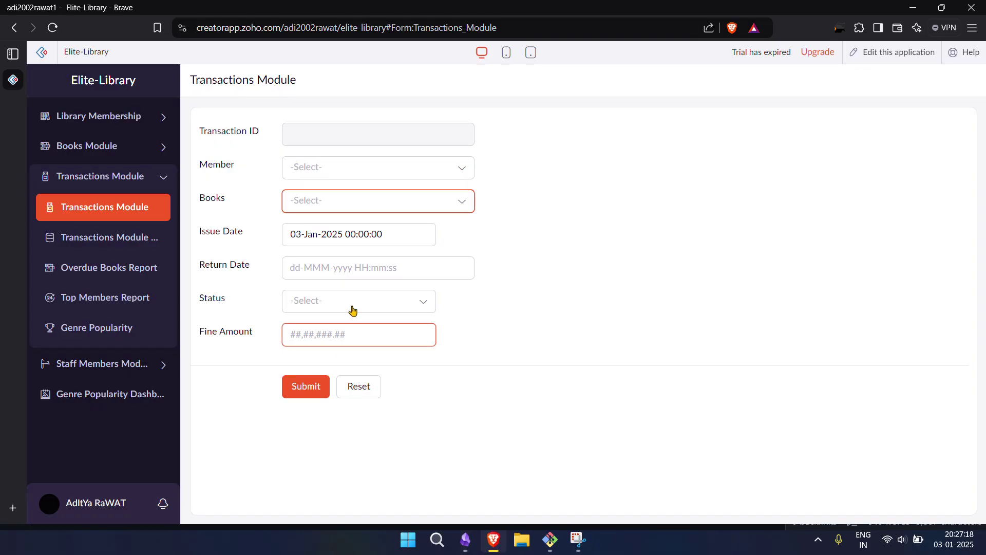
left_click(320, 235)
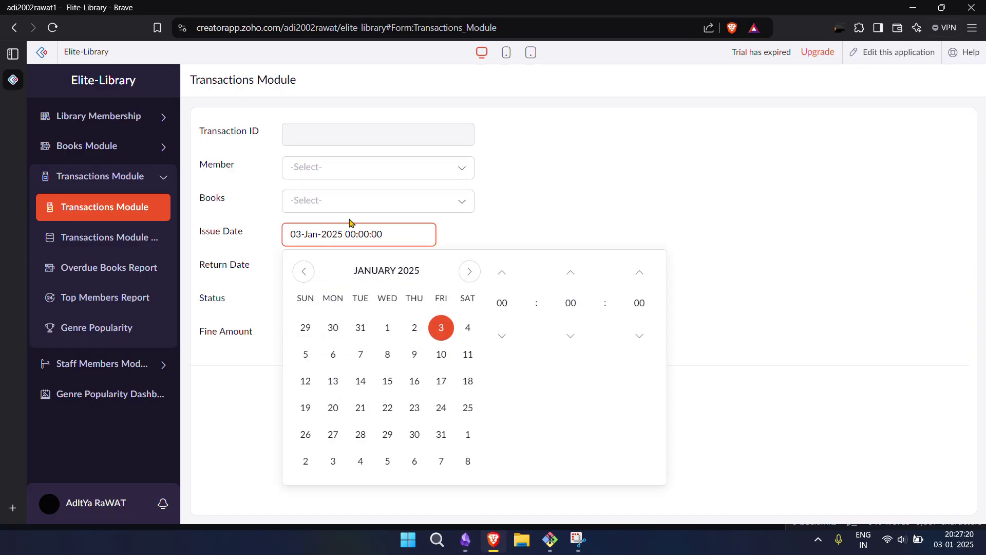
left_click(445, 227)
left_click(365, 267)
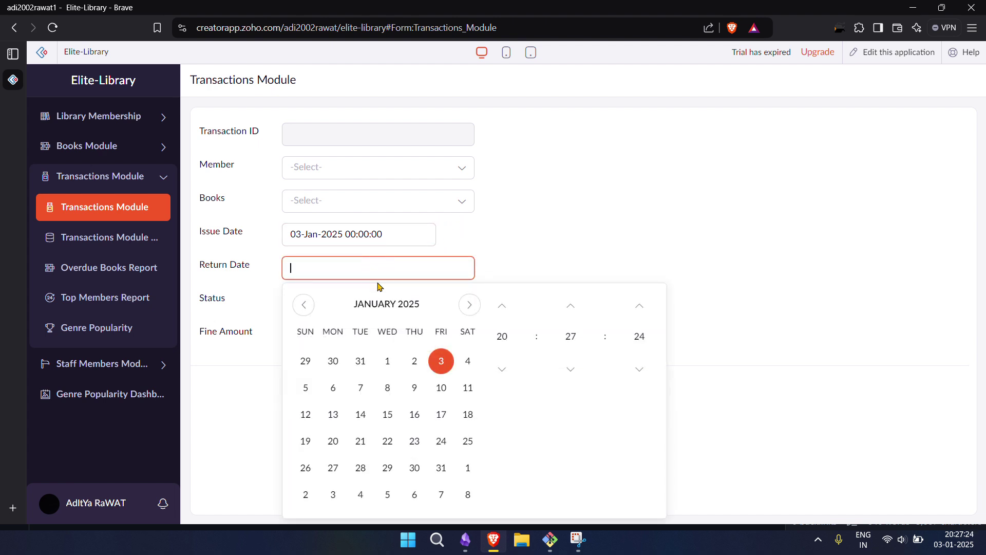
left_click(414, 365)
left_click(550, 237)
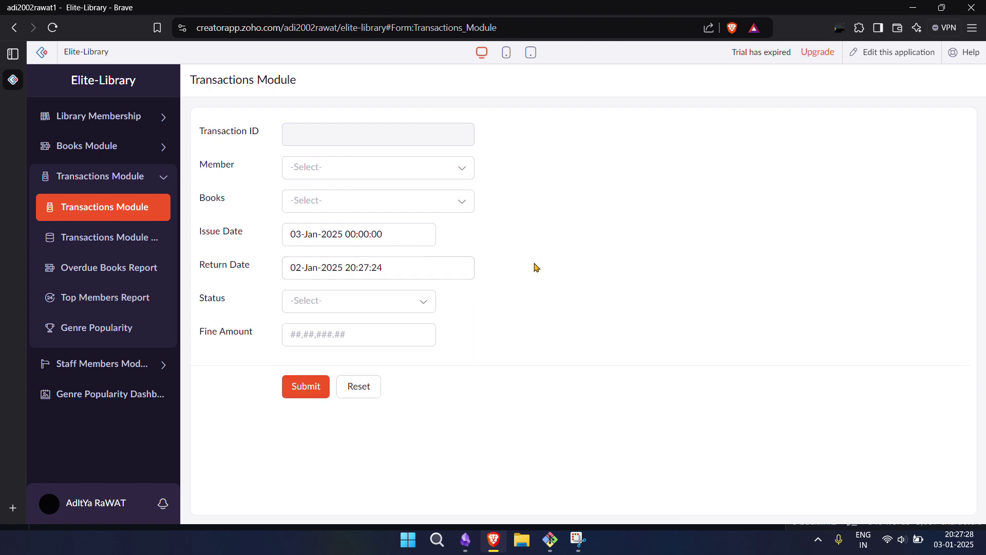
Submit the transaction to test the return date validation, and dismiss the alert.
left_click(314, 388)
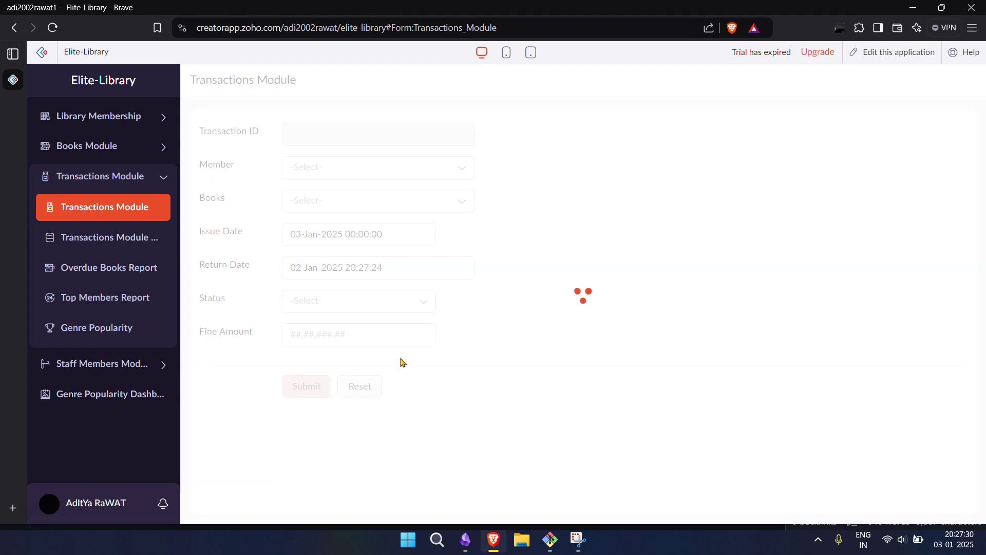
left_click_drag(416, 165, 611, 192)
left_click(612, 192)
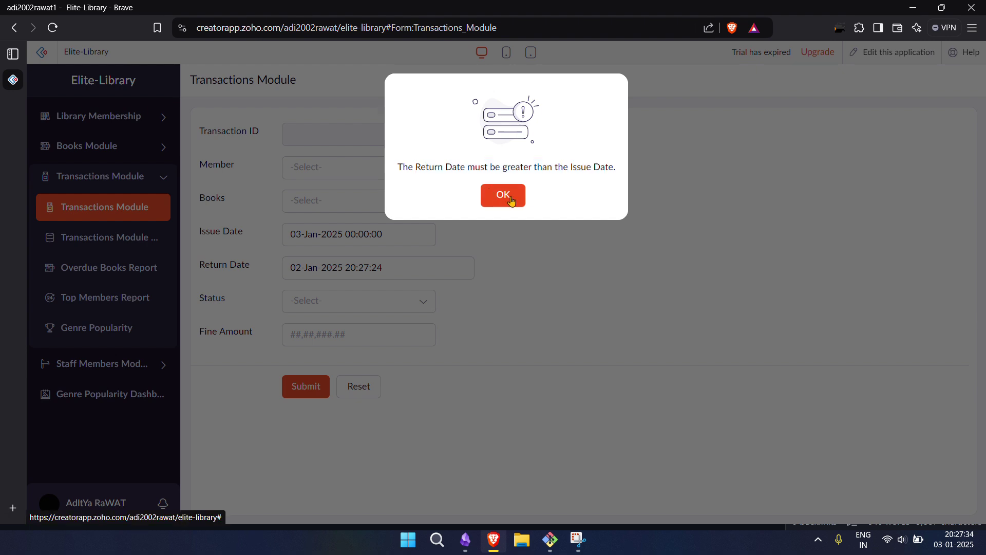
left_click(511, 201)
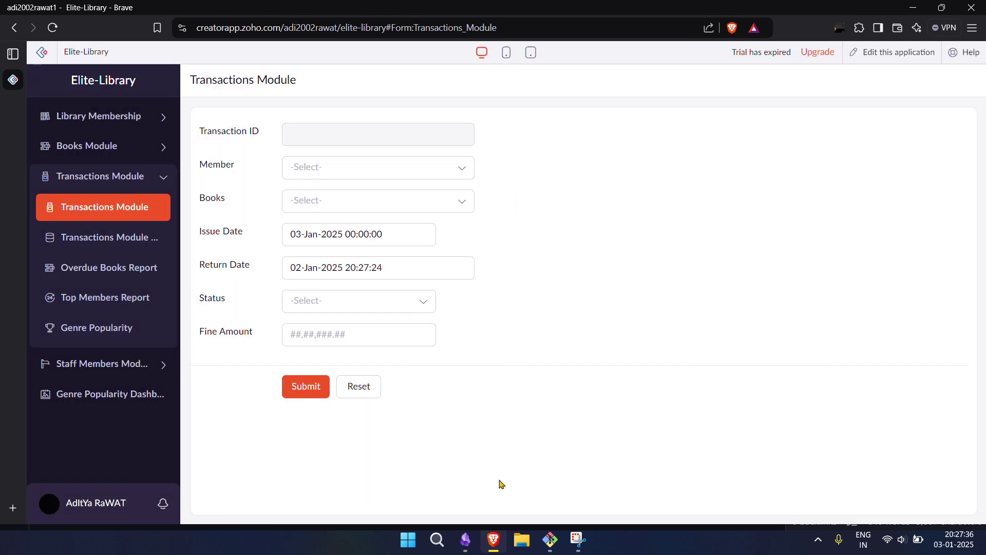
Read the Task 3 workflow requirements in the Assignment note, and return to the Elite-Library transaction form.
left_click(465, 539)
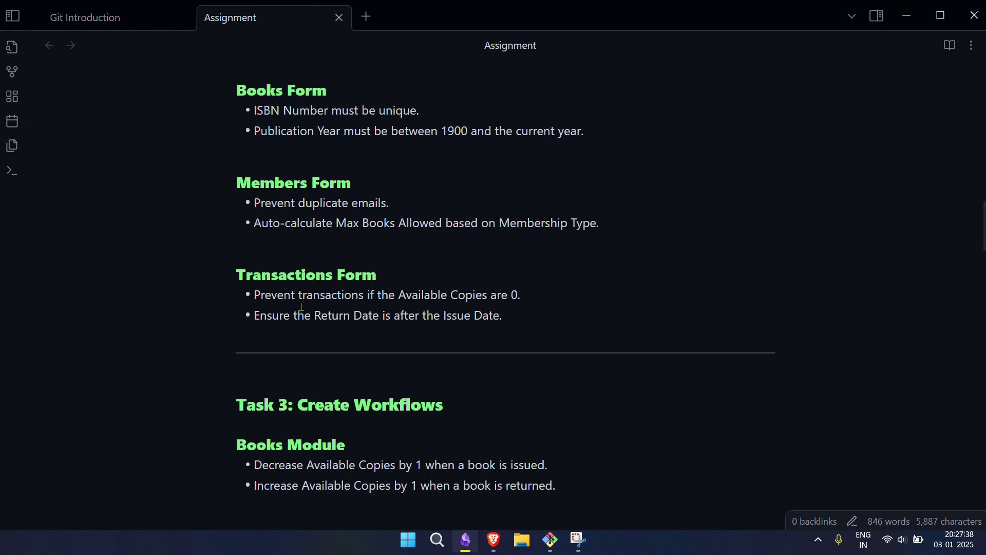
scroll(302, 307, "down", 3)
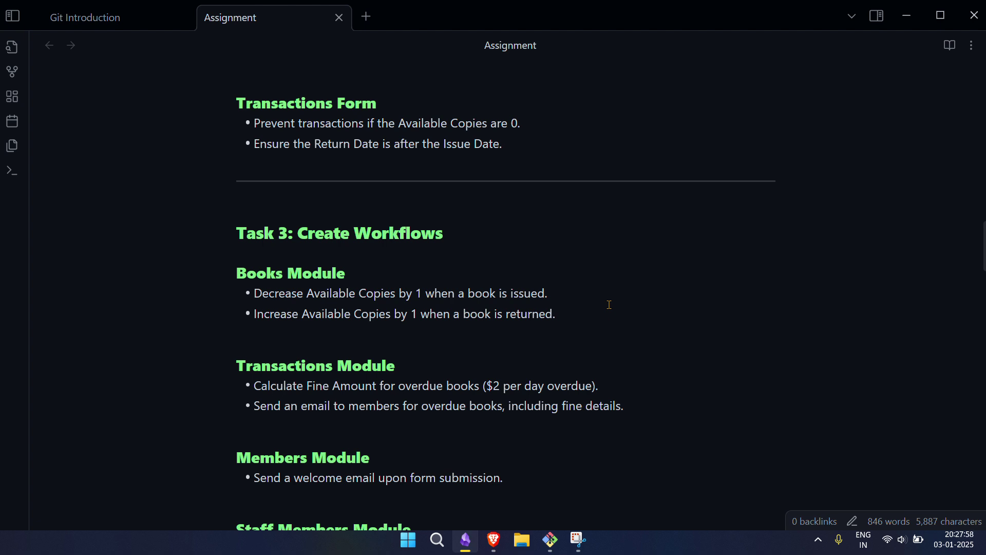
key("alt+Tab")
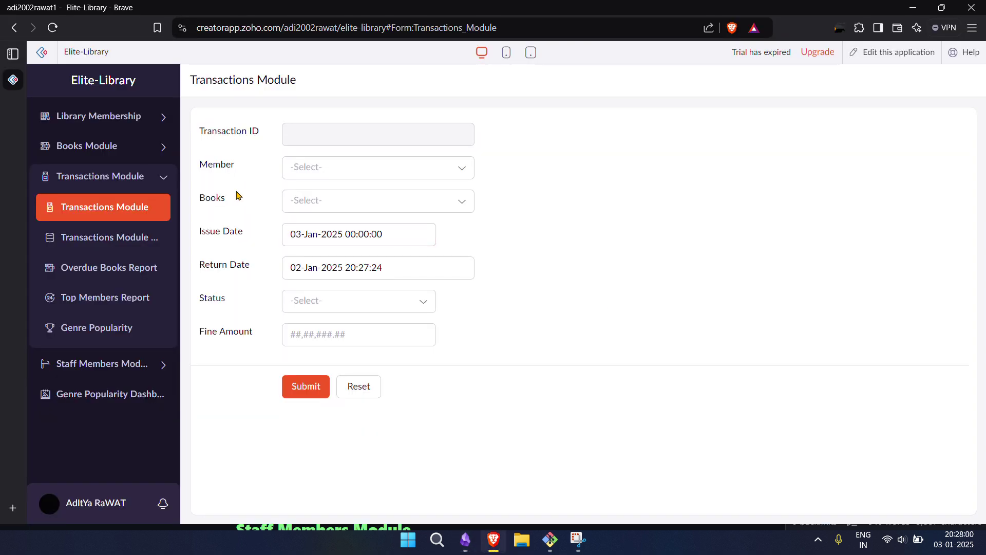
Check the available copies of each book in the Books Module Report.
left_click(150, 157)
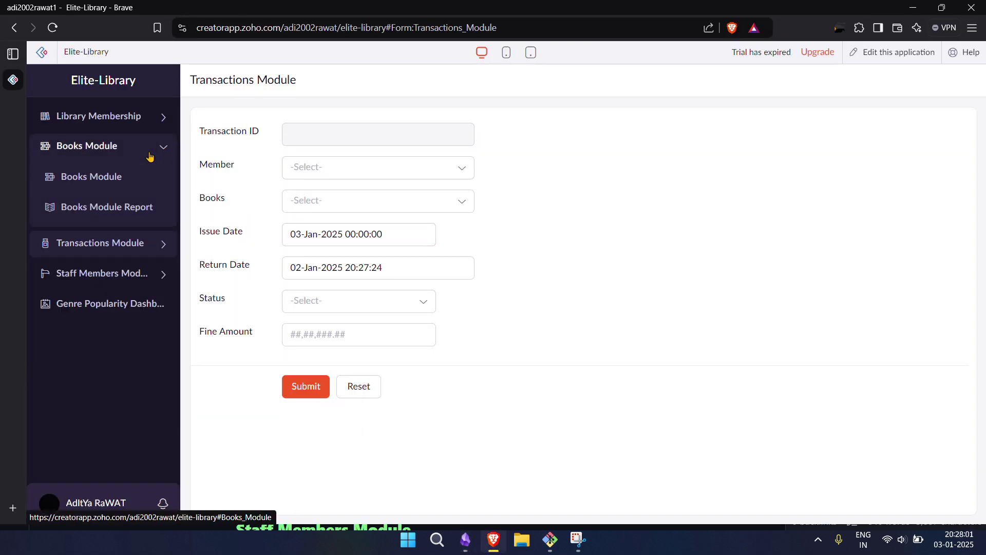
left_click(122, 205)
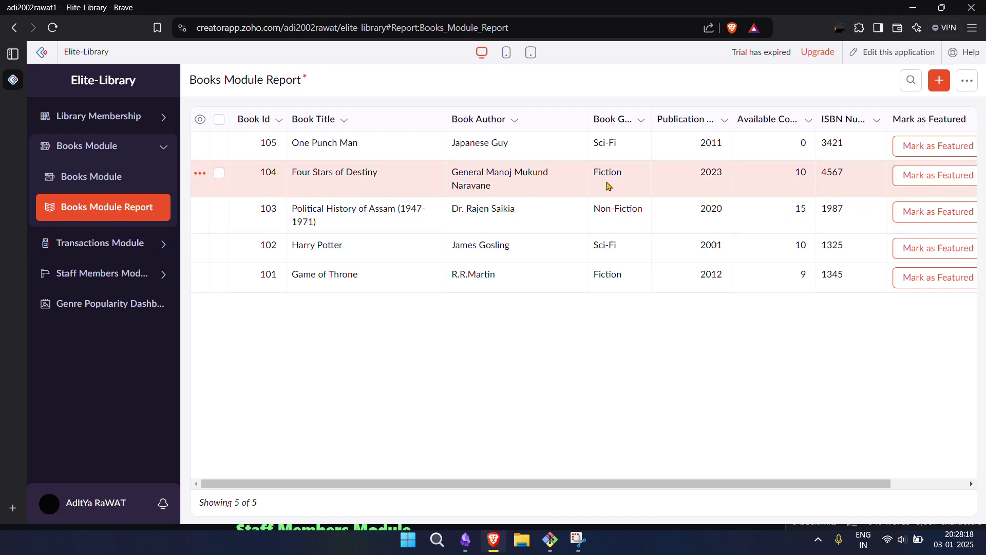
left_click(127, 177)
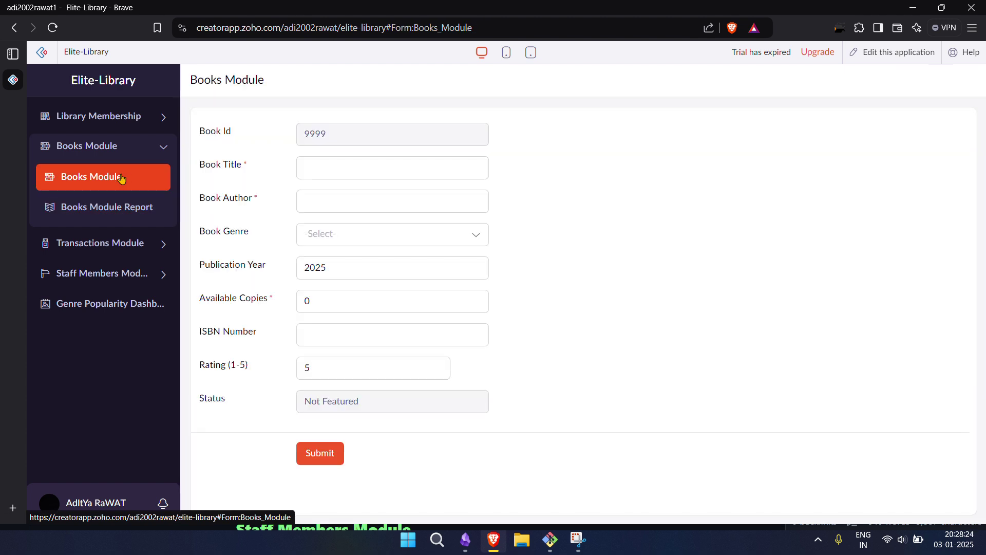
left_click(109, 148)
left_click(109, 171)
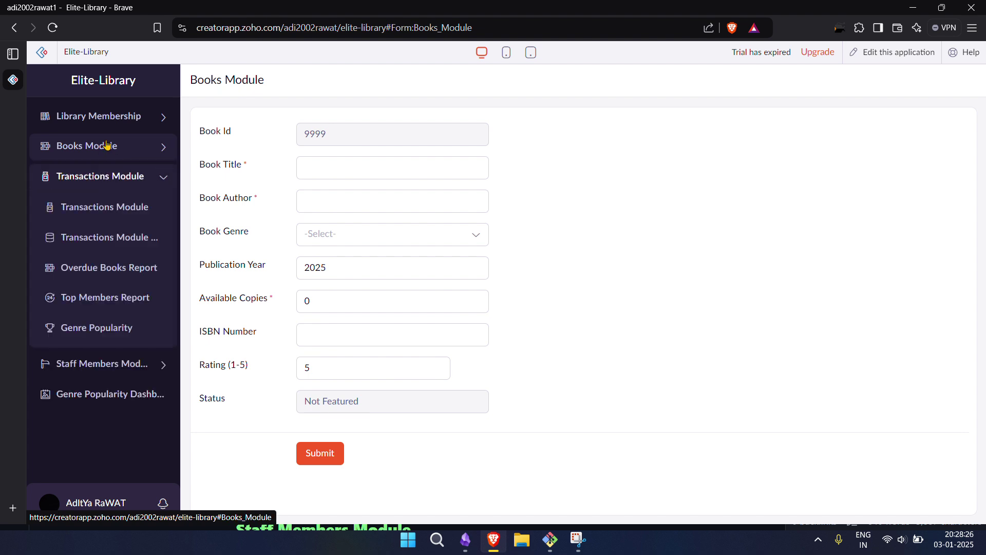
left_click(110, 145)
left_click(107, 207)
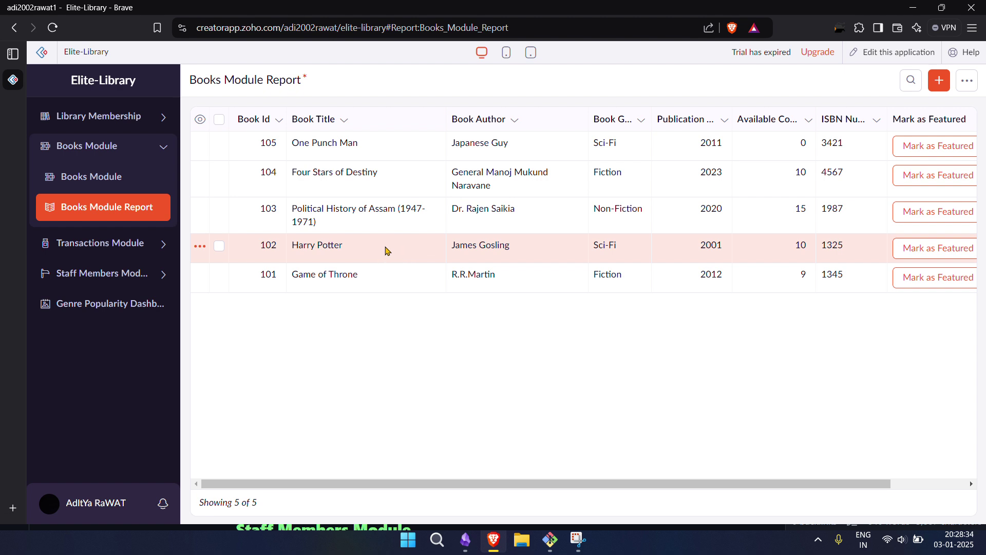
Start a new entry in the Transactions Module form with member 103 and book 102.
left_click(131, 243)
left_click(124, 245)
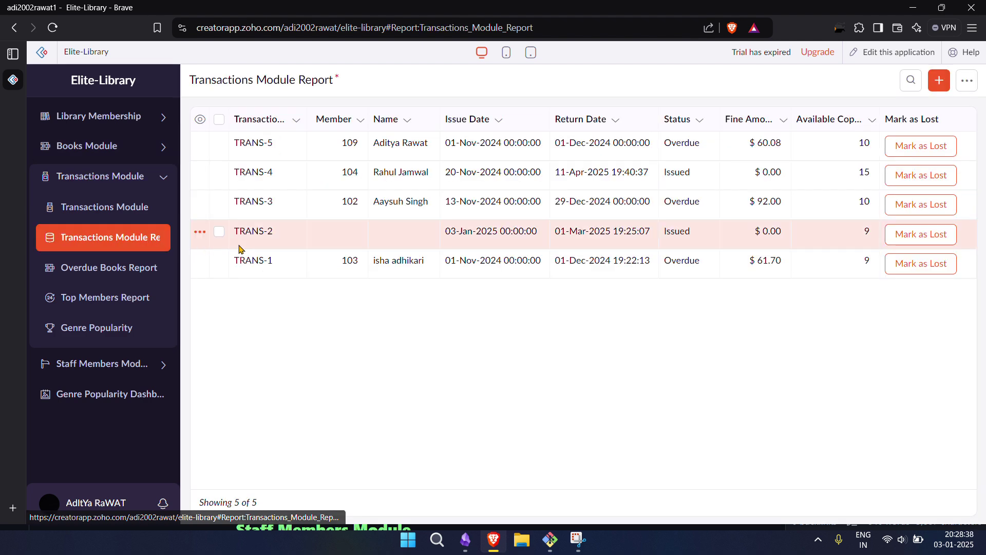
left_click(69, 211)
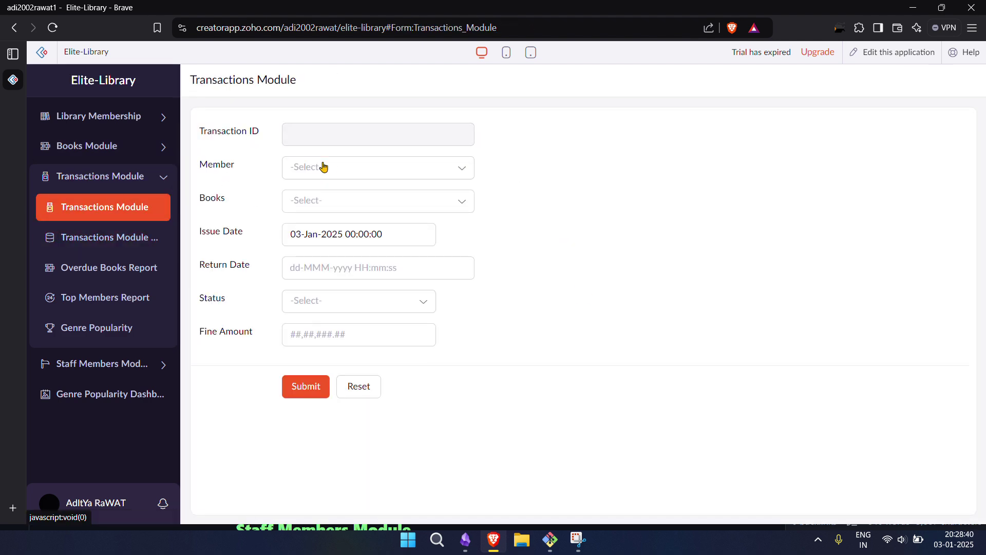
left_click(332, 167)
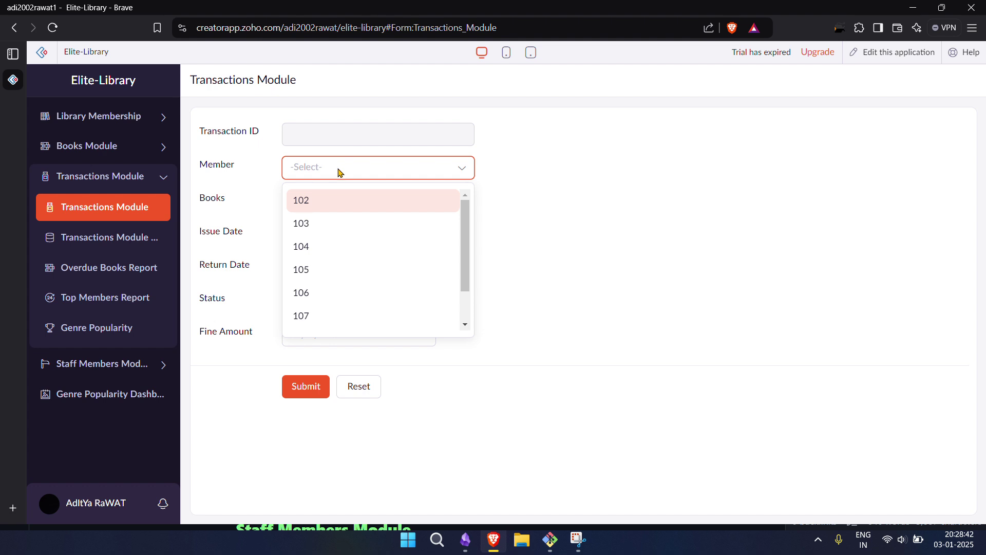
left_click(327, 223)
left_click(324, 201)
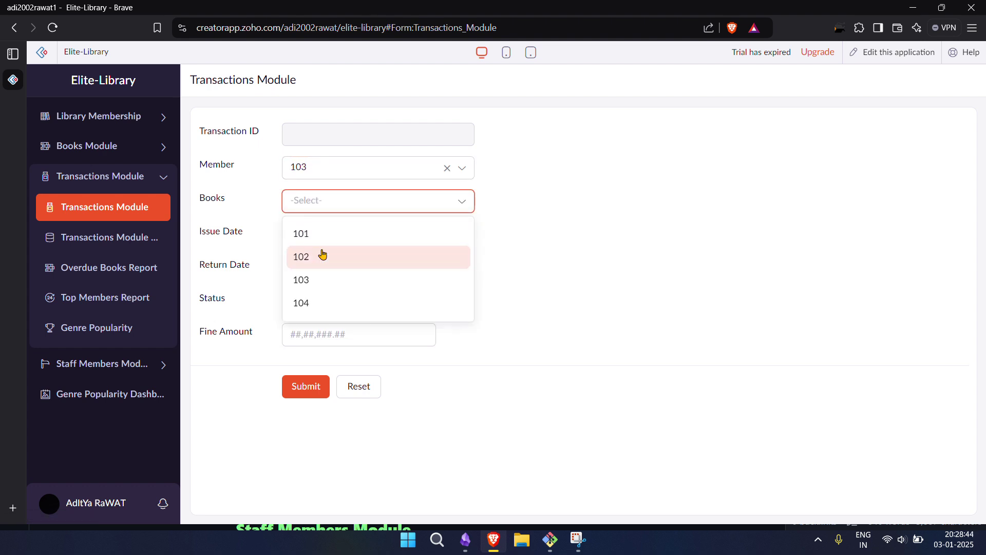
left_click(322, 255)
Set the new transaction's issue date to 01-Nov-2024.
left_click(324, 237)
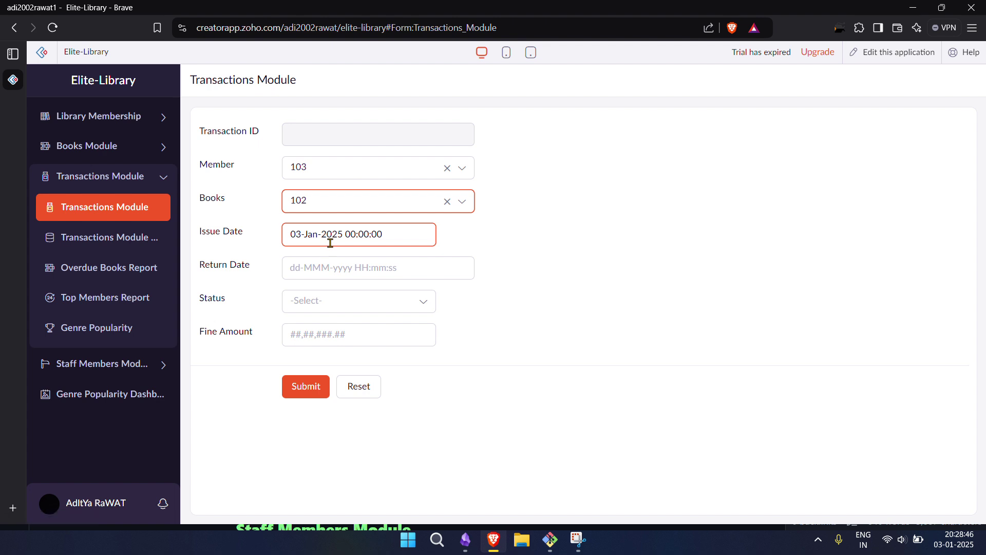
left_click(331, 237)
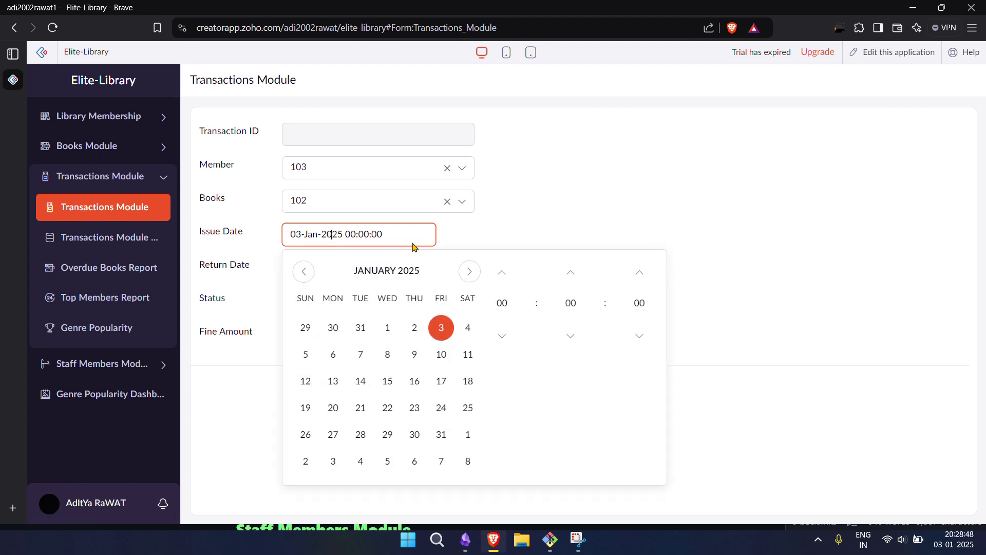
double_click(303, 271)
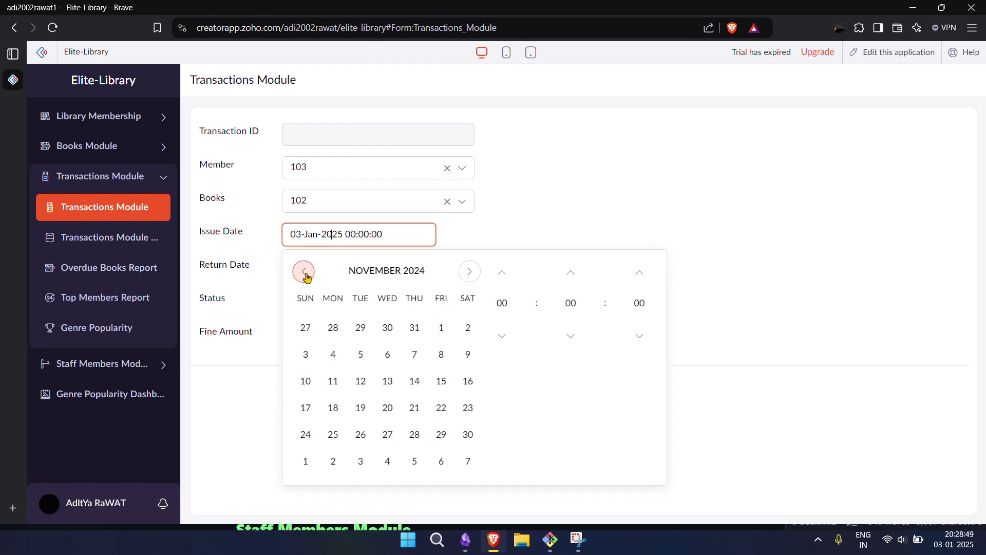
left_click(441, 327)
Set the transaction's return date to 04-Jan-2025 and view the available status options.
left_click(358, 275)
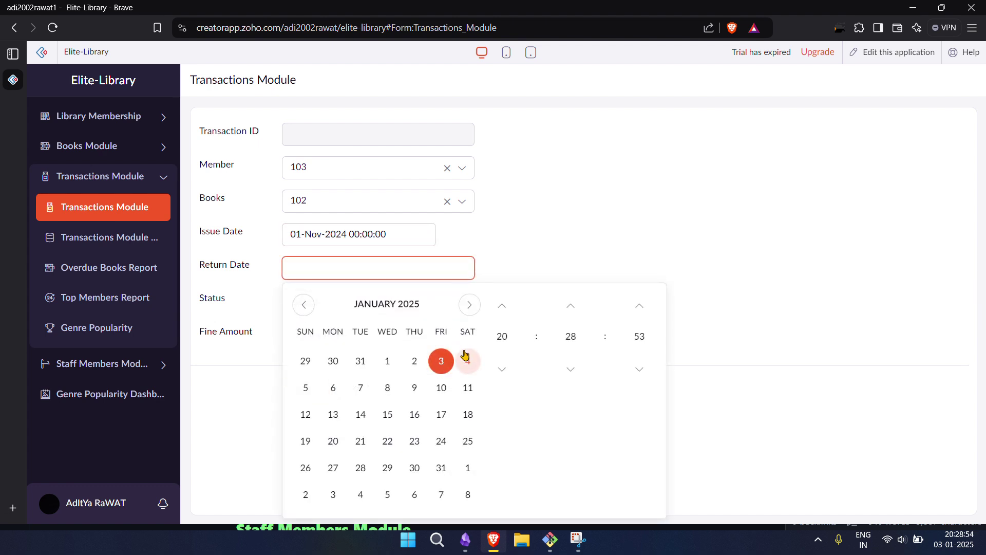
left_click(465, 359)
left_click(474, 253)
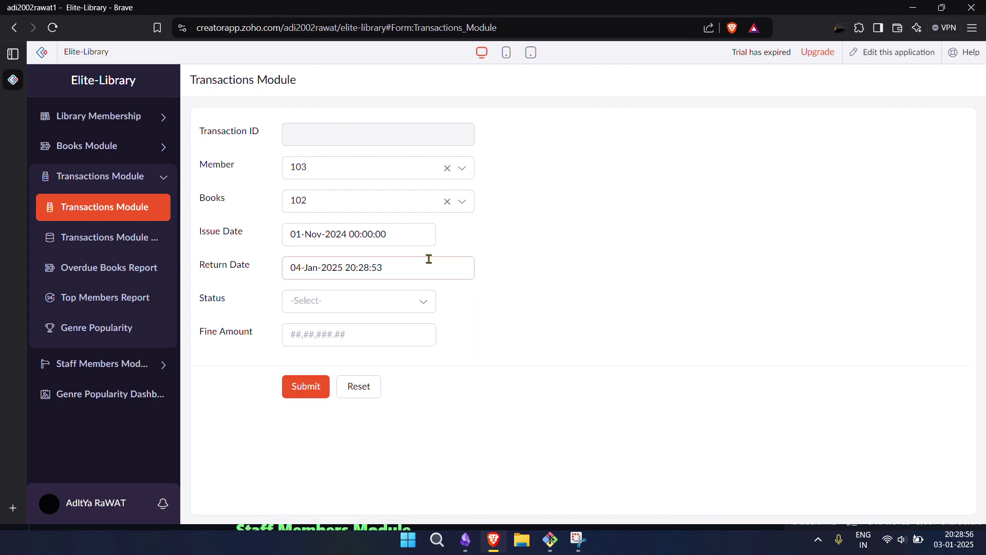
left_click(401, 303)
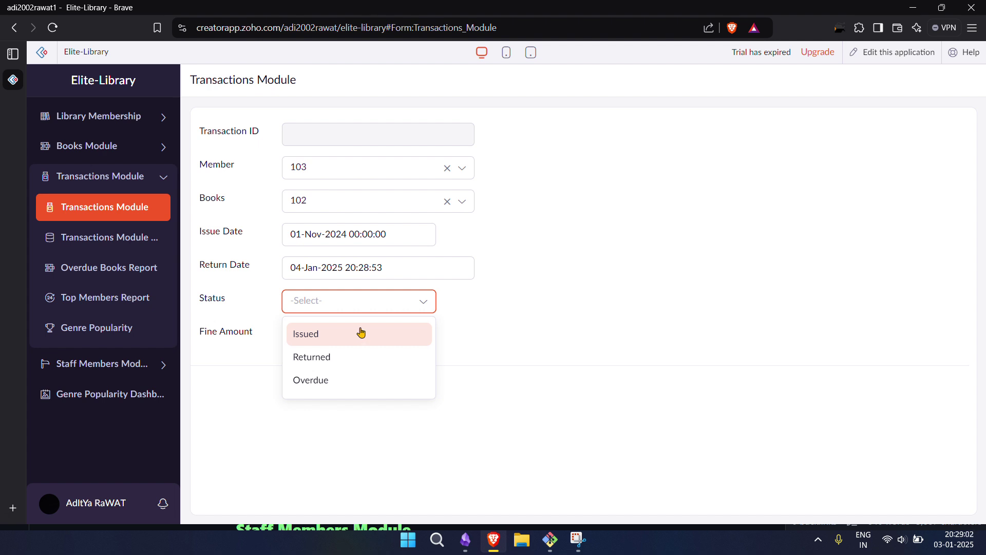
Change the transaction's return date to 01-Mar-2025.
left_click(419, 272)
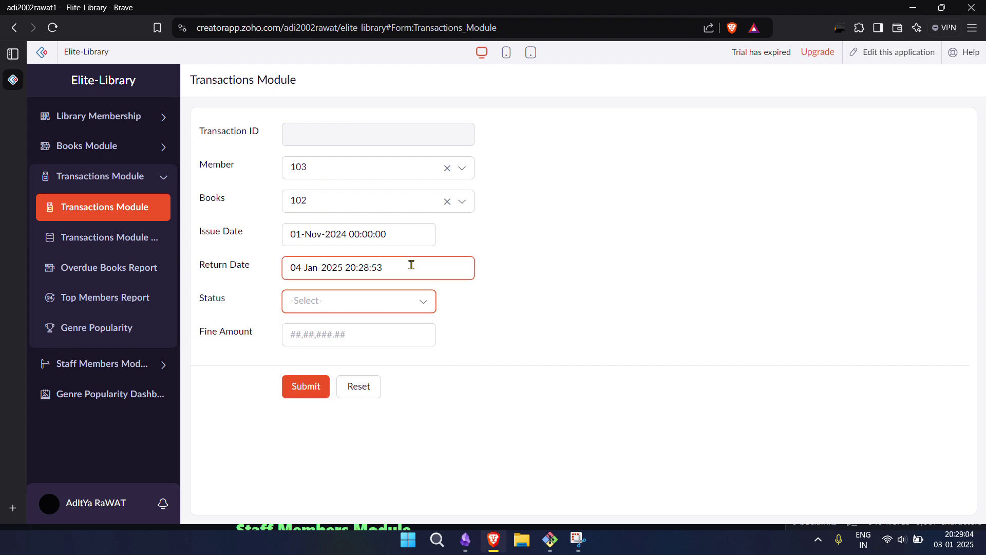
left_click(469, 306)
left_click(469, 306)
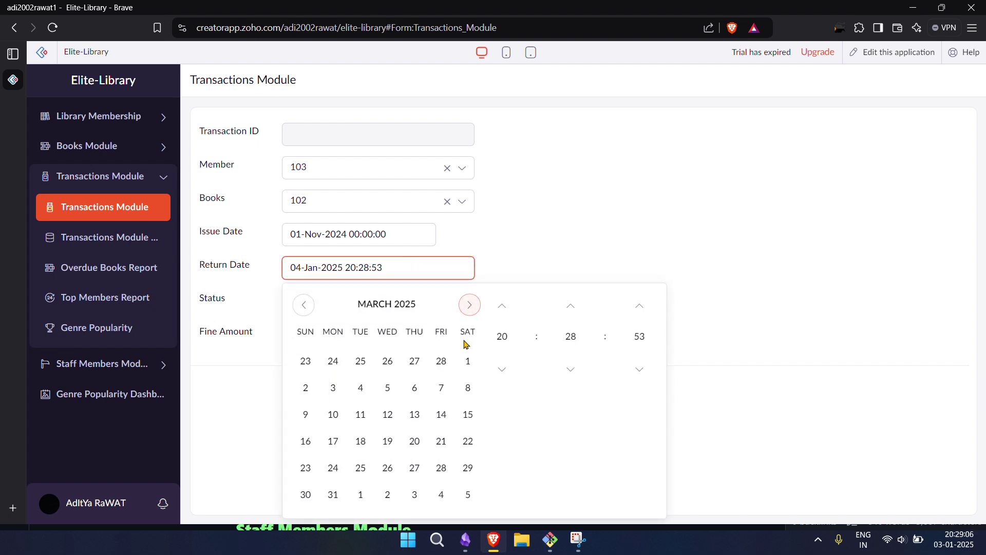
left_click(468, 361)
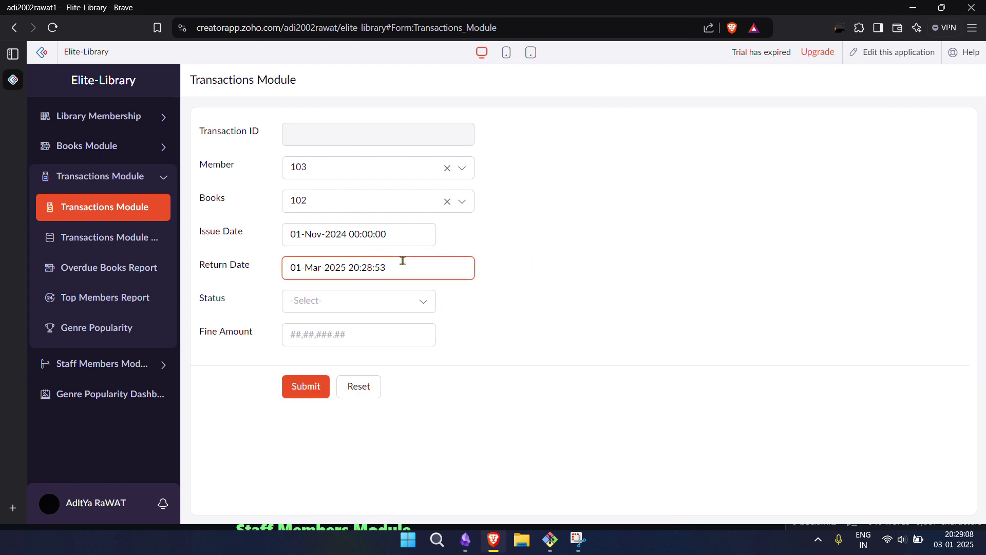
left_click(394, 240)
left_click(330, 269)
Set the transaction's status to Issued and submit it.
left_click(341, 307)
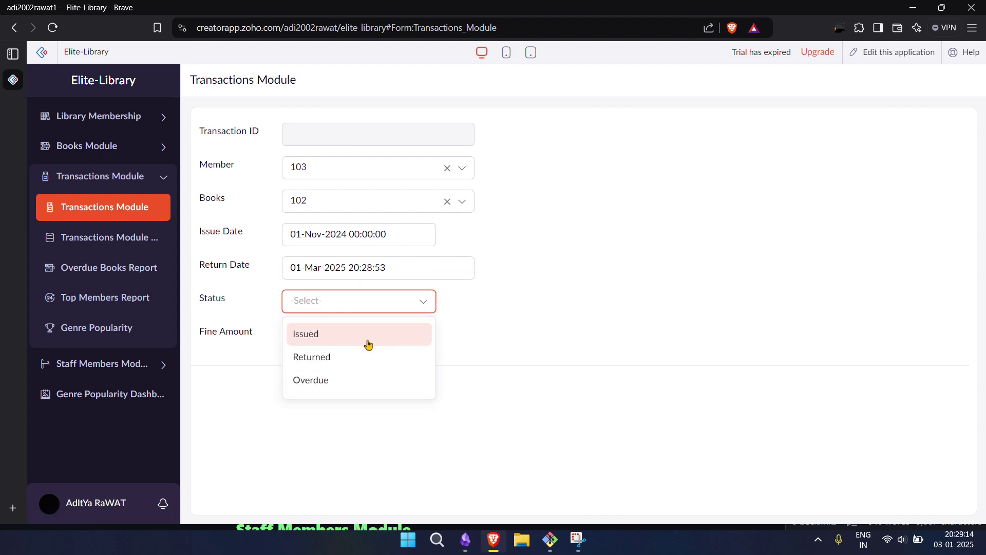
left_click(368, 338)
left_click(347, 337)
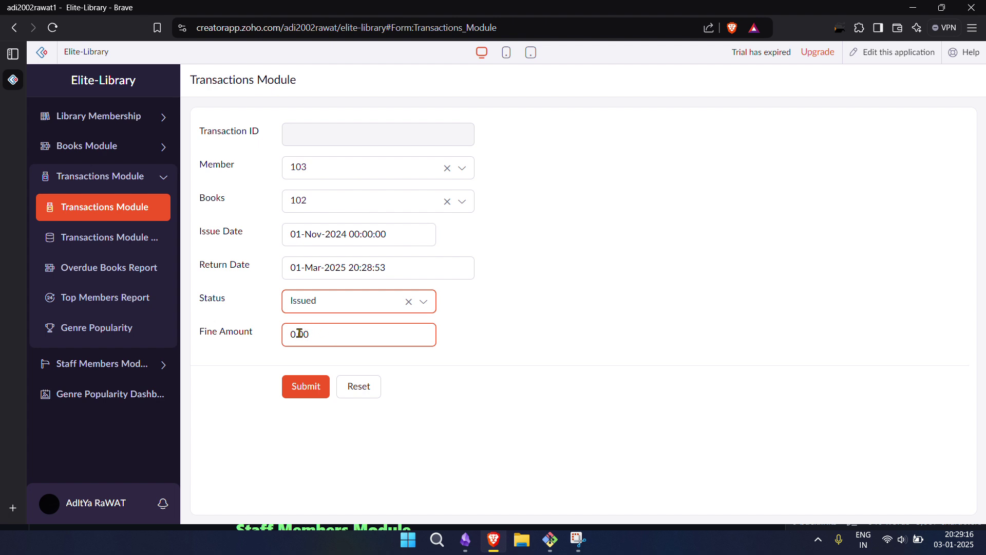
left_click(307, 386)
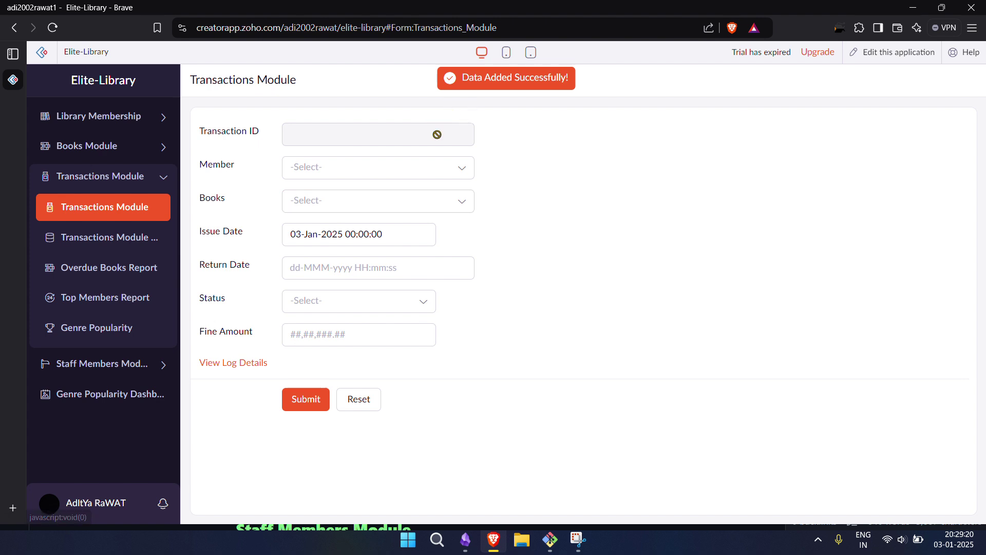
Review the log details of the submitted transaction, and check book 102's available copies in the Books Module Report.
left_click(223, 366)
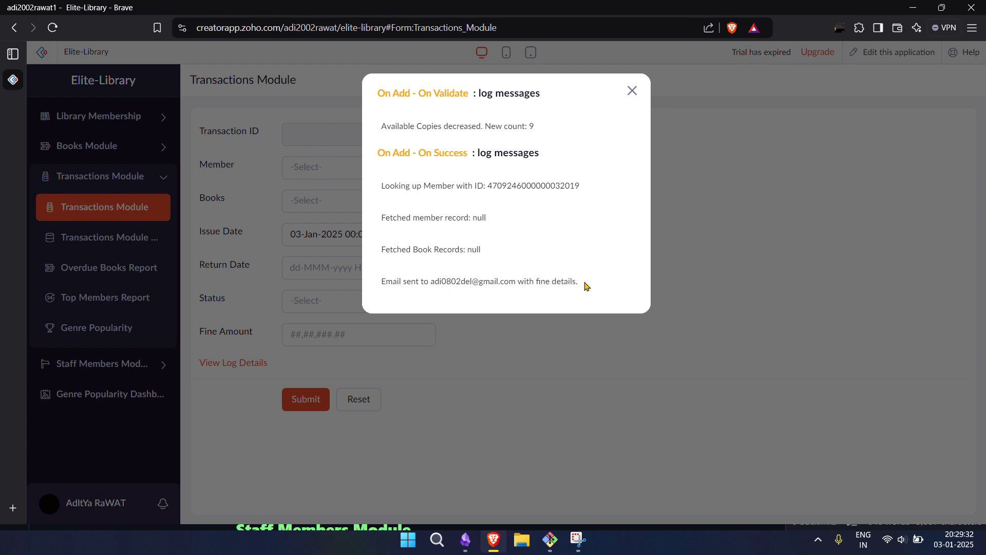
left_click(632, 91)
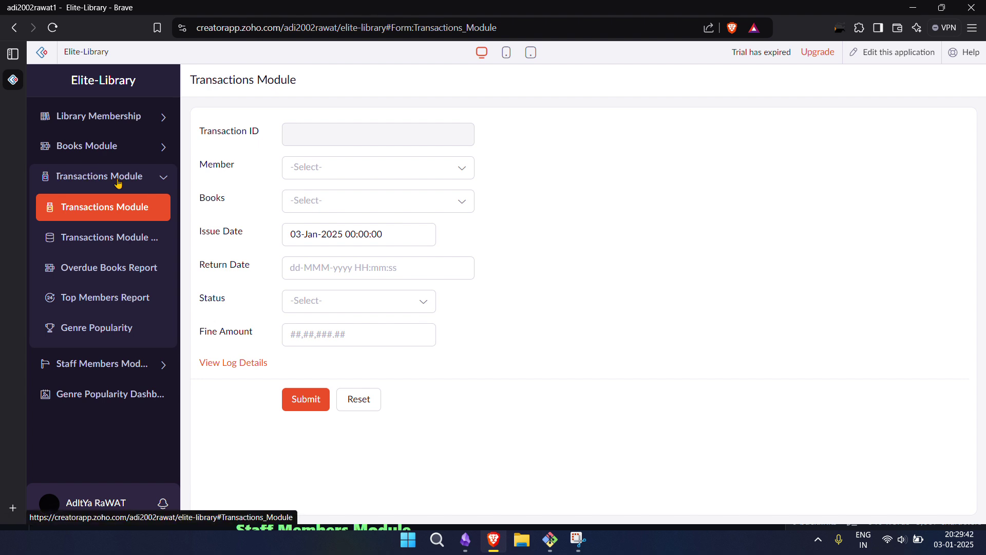
left_click(126, 145)
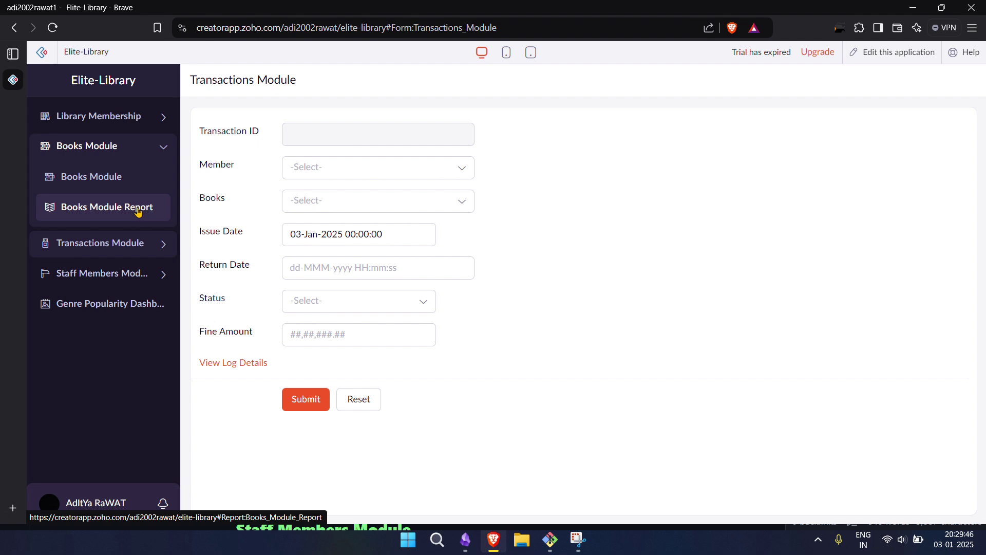
left_click(137, 211)
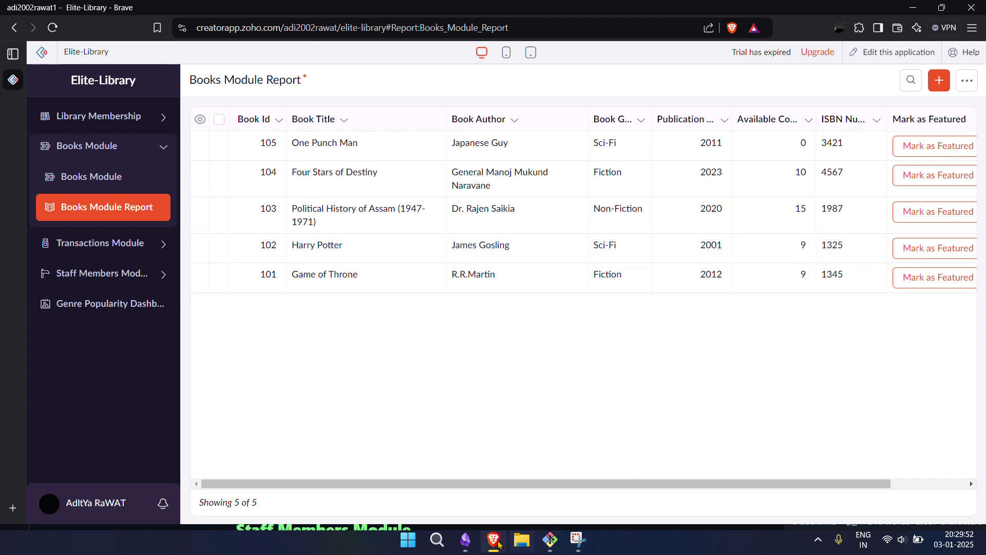
Switch to the Assignment note and read the remaining Task 3 workflows and the Task 4 reports and dashboards requirements.
left_click(466, 540)
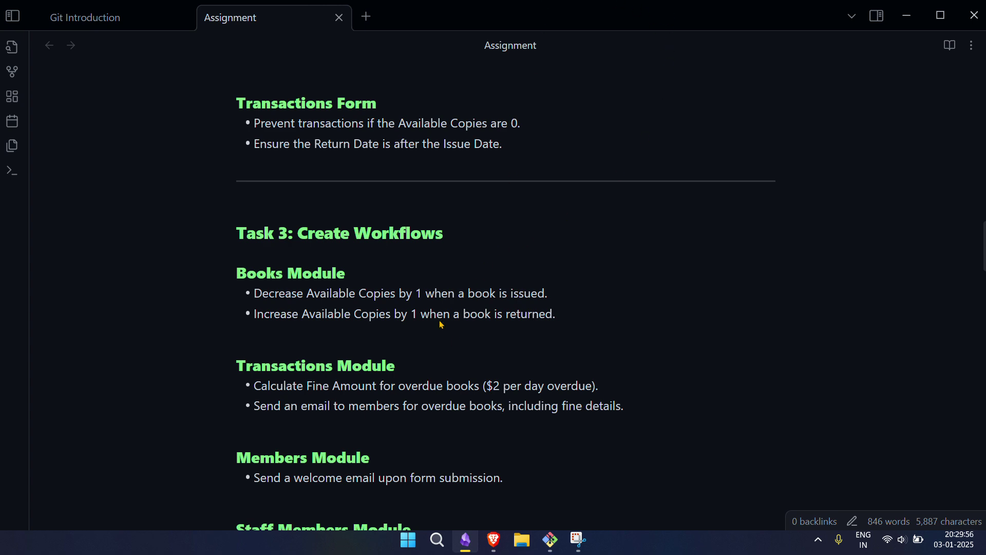
scroll(435, 334, "down", 3)
scroll(462, 329, "up", 3)
scroll(317, 329, "down", 3)
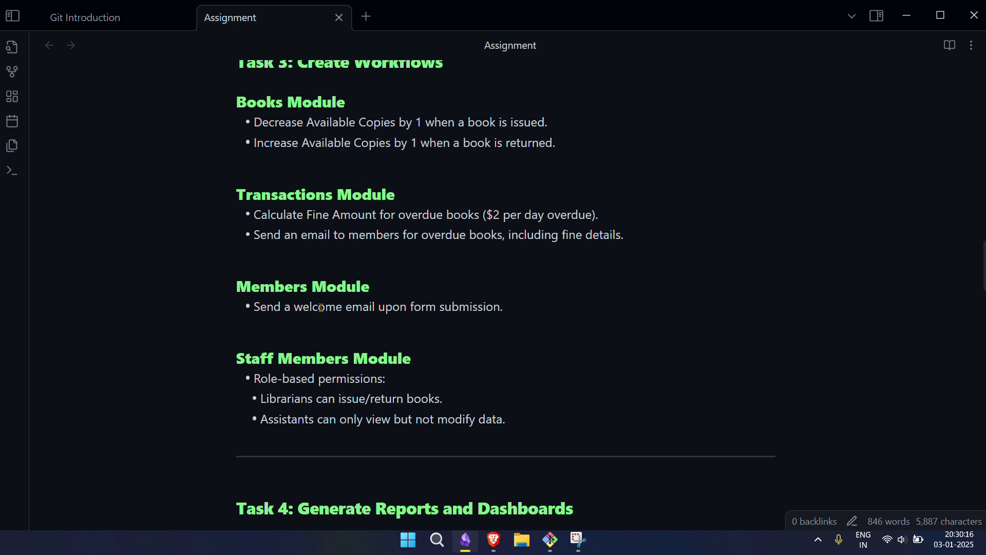
scroll(321, 307, "down", 3)
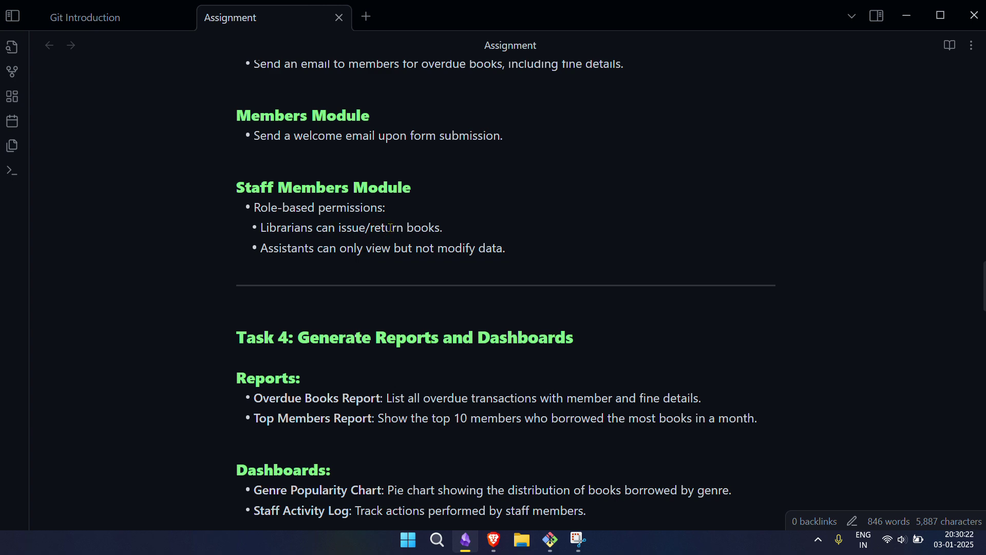
scroll(390, 228, "down", 3)
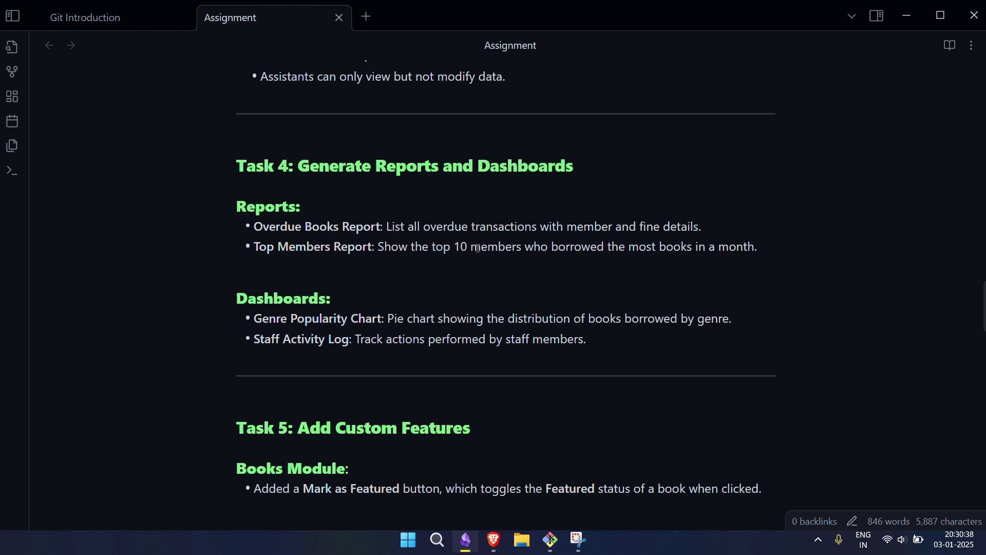
Return to the Elite-Library app and view the Overdue Books Report.
left_click(494, 540)
left_click(149, 245)
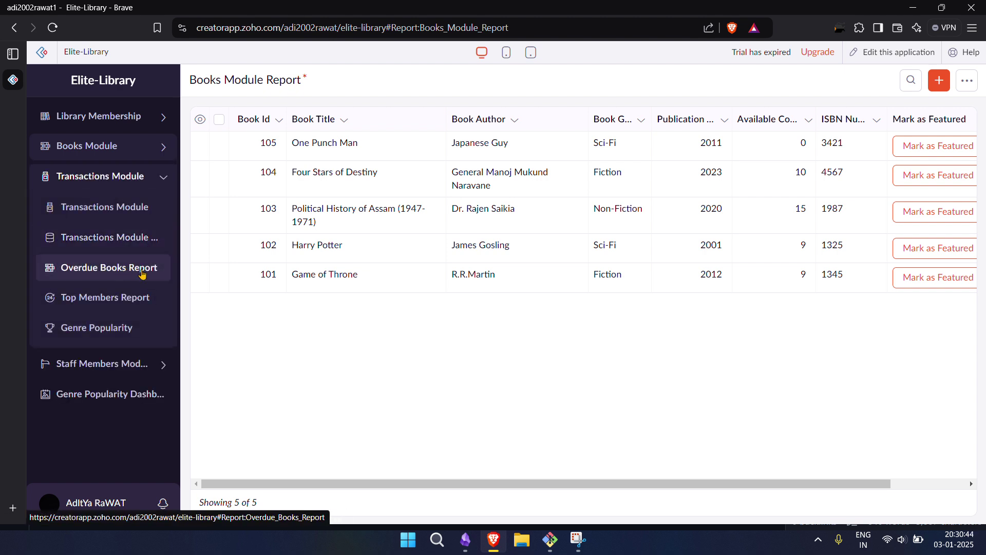
left_click(142, 273)
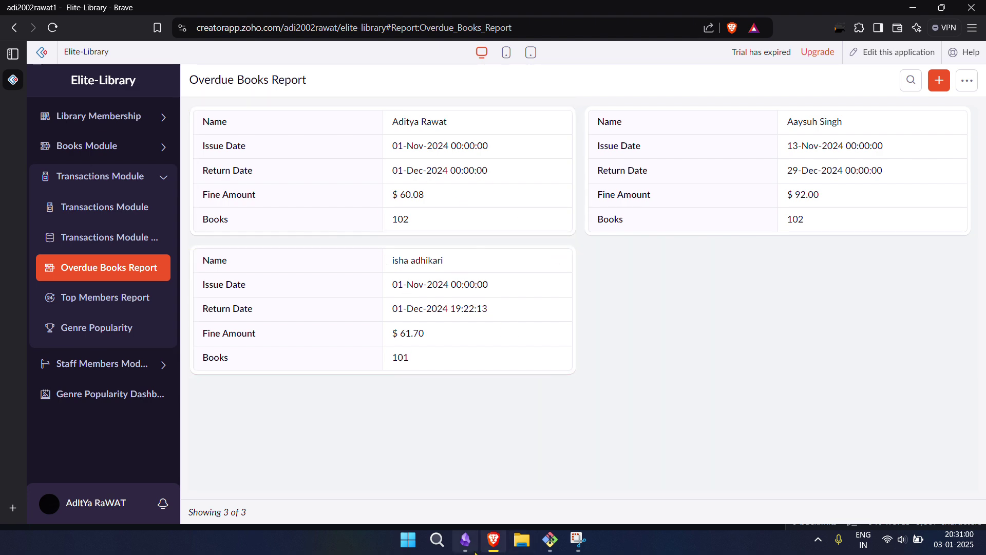
Recheck the Task 4 report requirements in the Assignment note, and review the Top Members Report in Elite-Library.
left_click(465, 539)
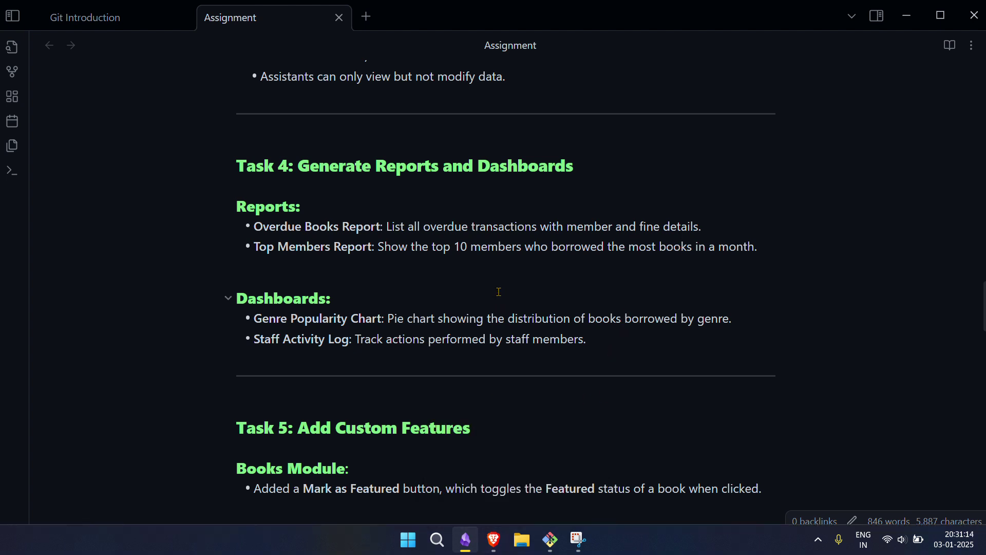
left_click(493, 539)
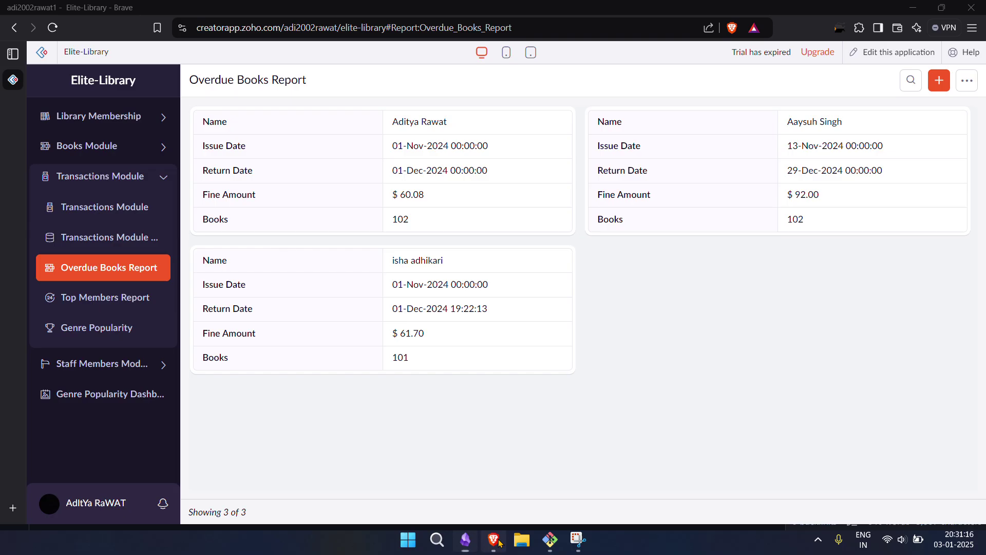
left_click(136, 305)
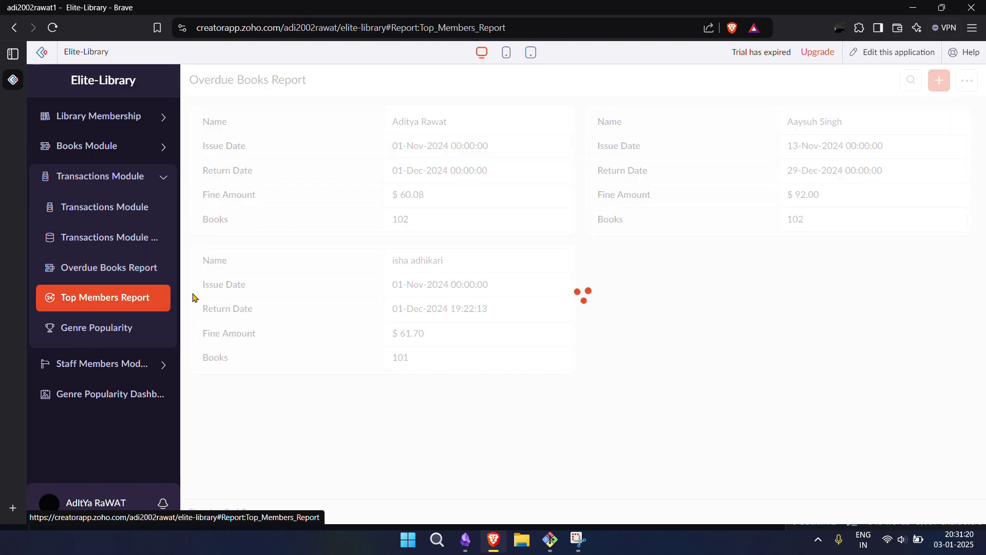
scroll(729, 258, "down", 5)
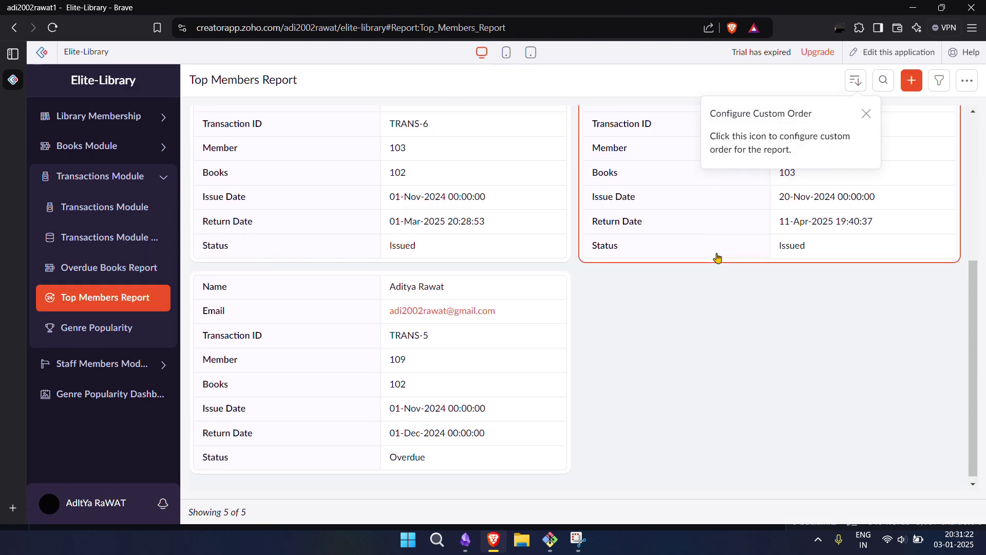
Dismiss the Configure Custom Order tip on the Top Members Report and recheck the Task 4 dashboard requirements in the Assignment note.
scroll(716, 255, "up", 5)
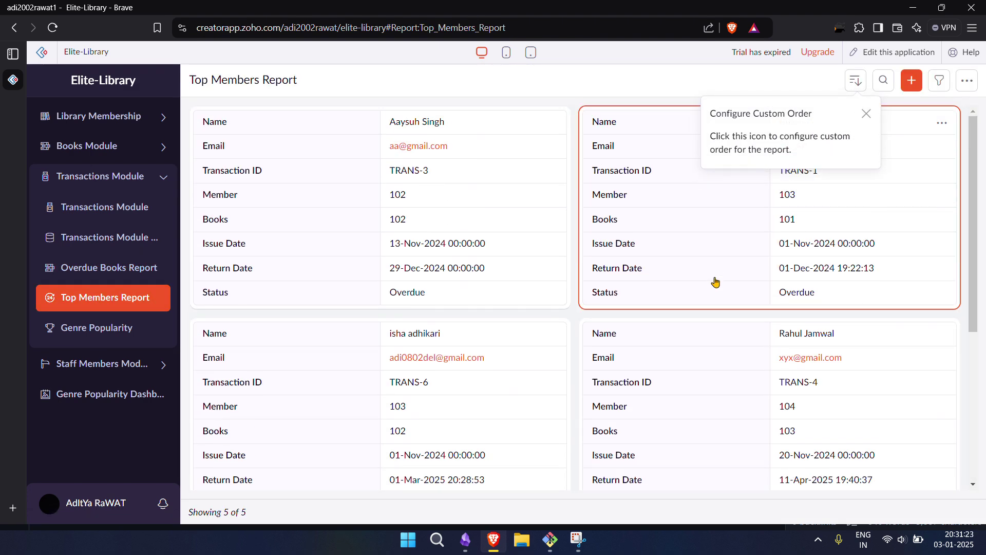
left_click(866, 113)
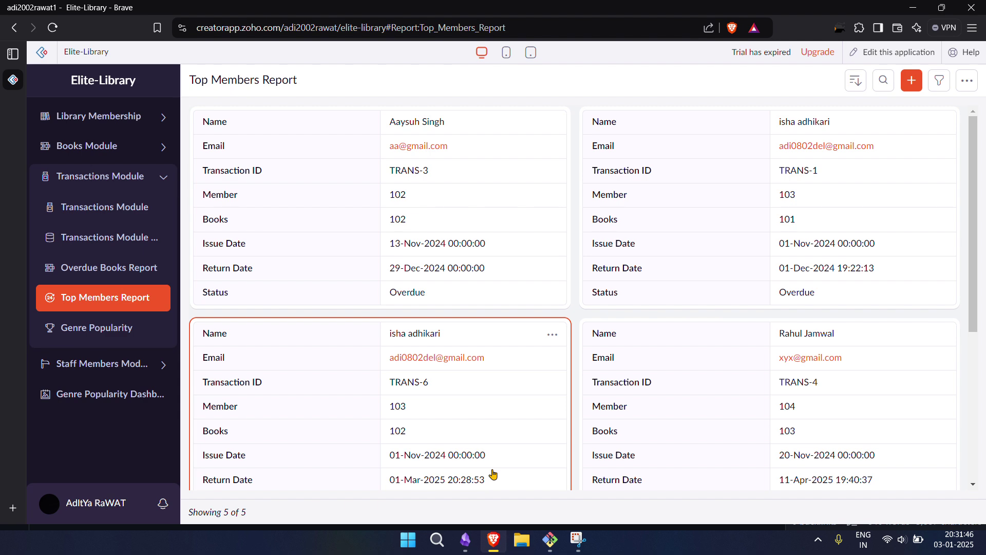
left_click(465, 539)
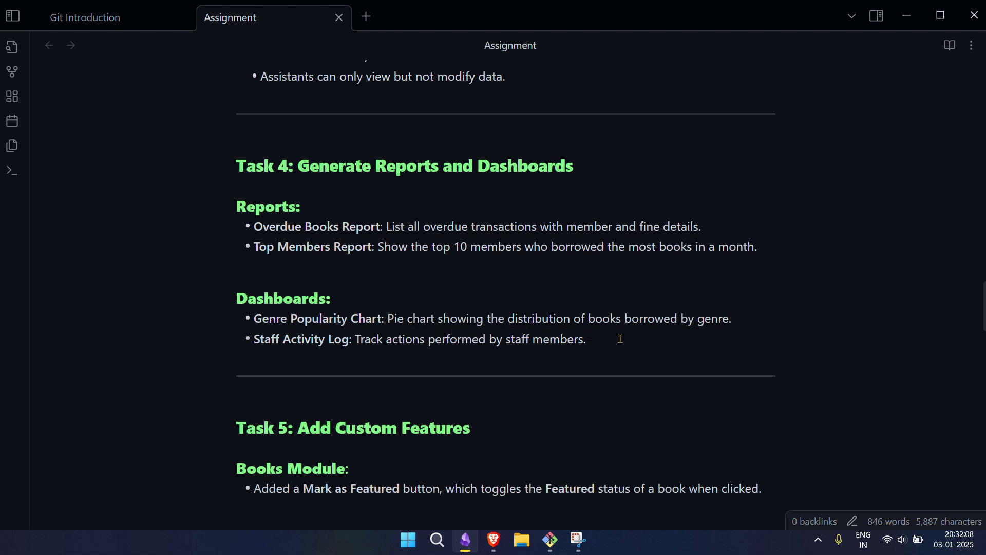
Return to Elite-Library and examine the genre slices of the pie chart in the Genre Popularity Dashboard.
left_click(494, 540)
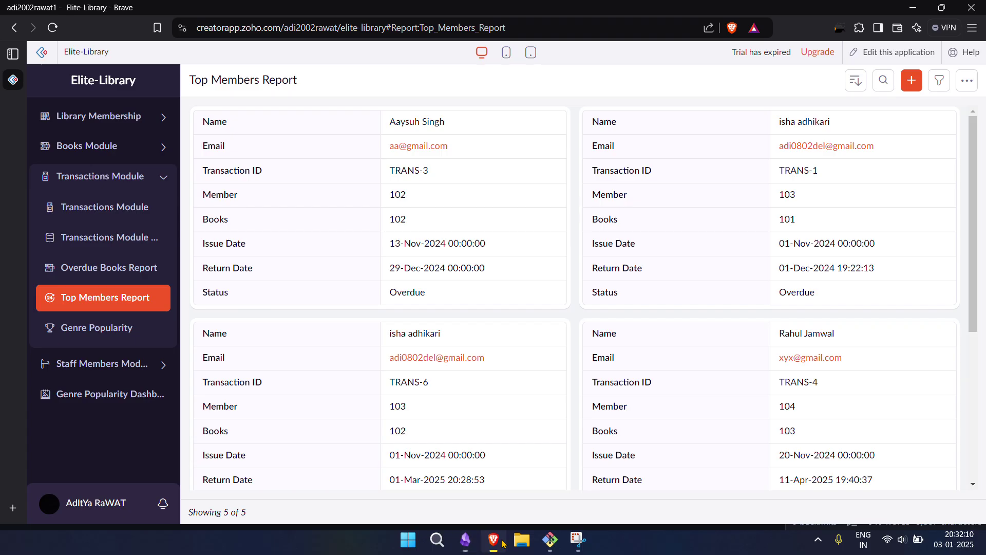
left_click(102, 396)
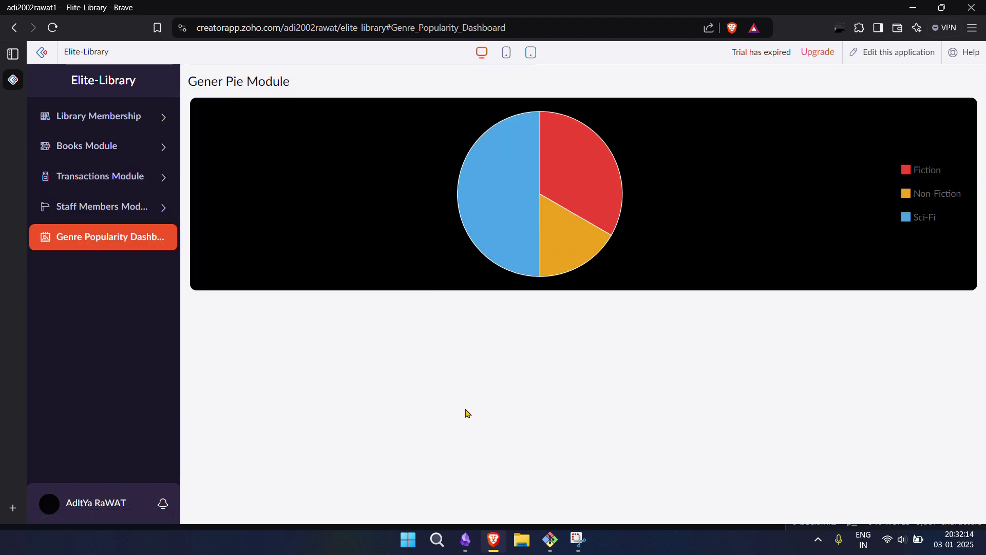
mouse_move(468, 232)
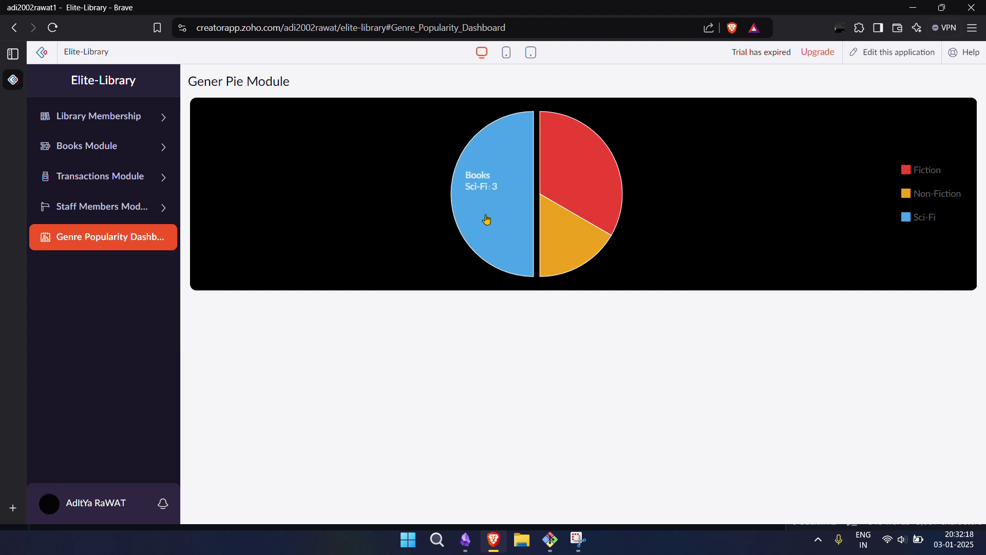
mouse_move(568, 187)
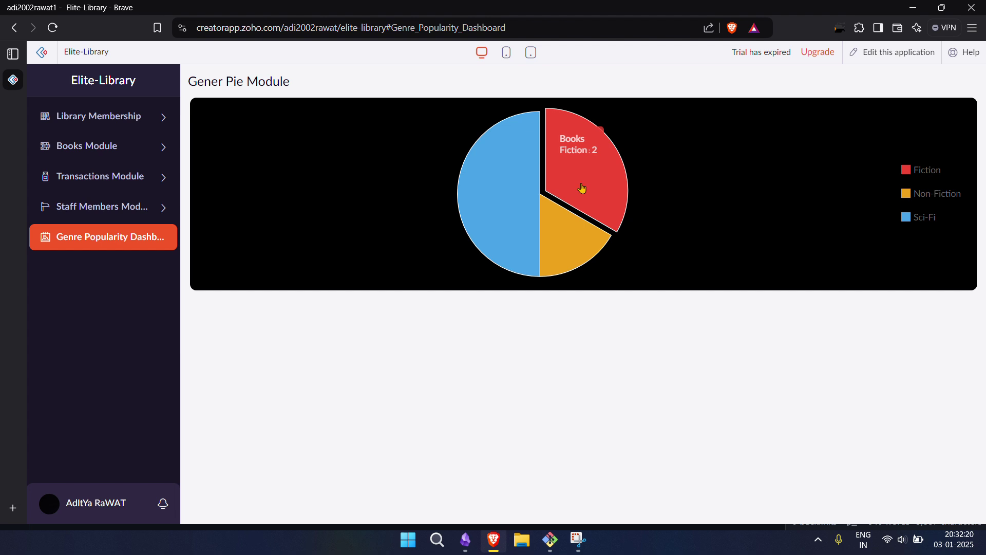
mouse_move(574, 244)
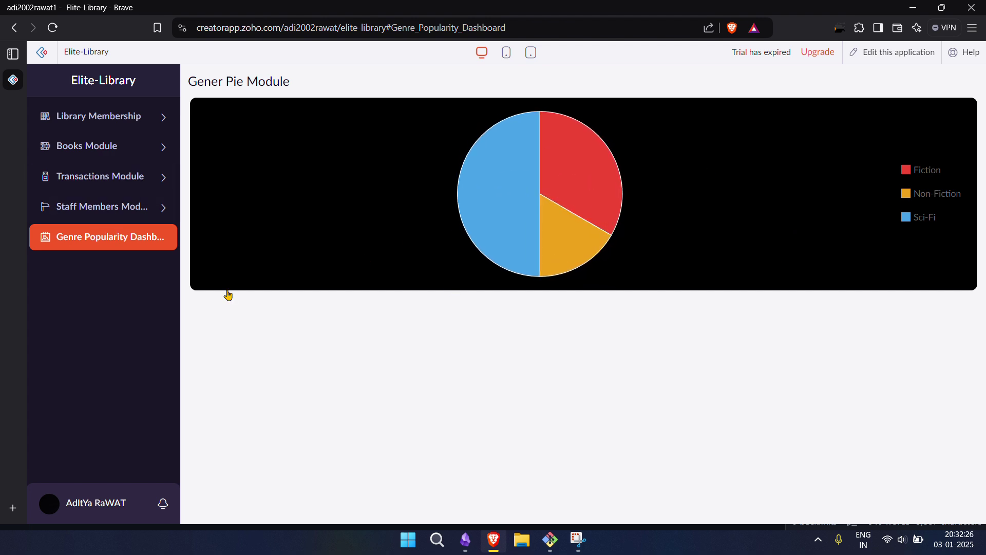
Switch to the Assignment note and read the Staff Activity Log requirement and the Task 5 custom features.
left_click(465, 539)
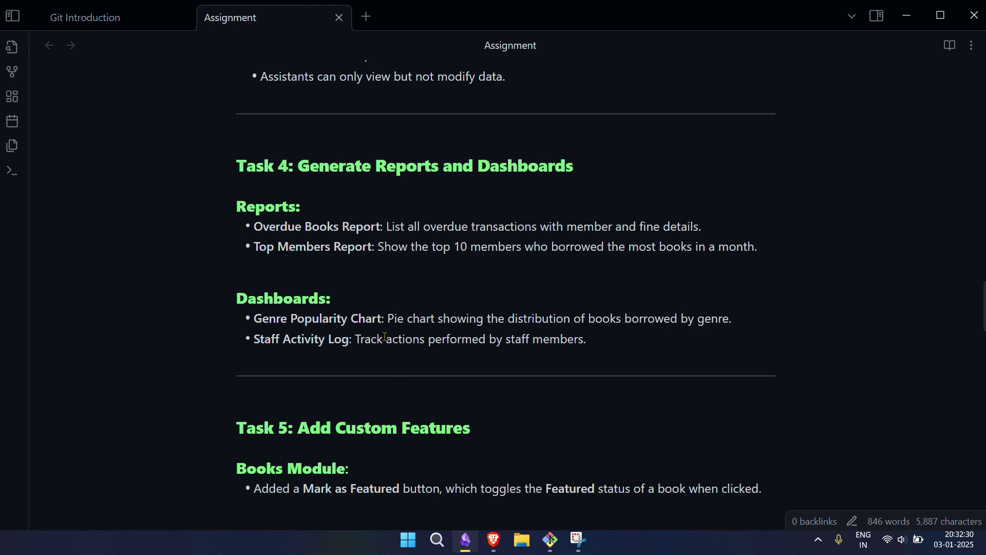
scroll(386, 336, "down", 3)
scroll(387, 335, "up", 3)
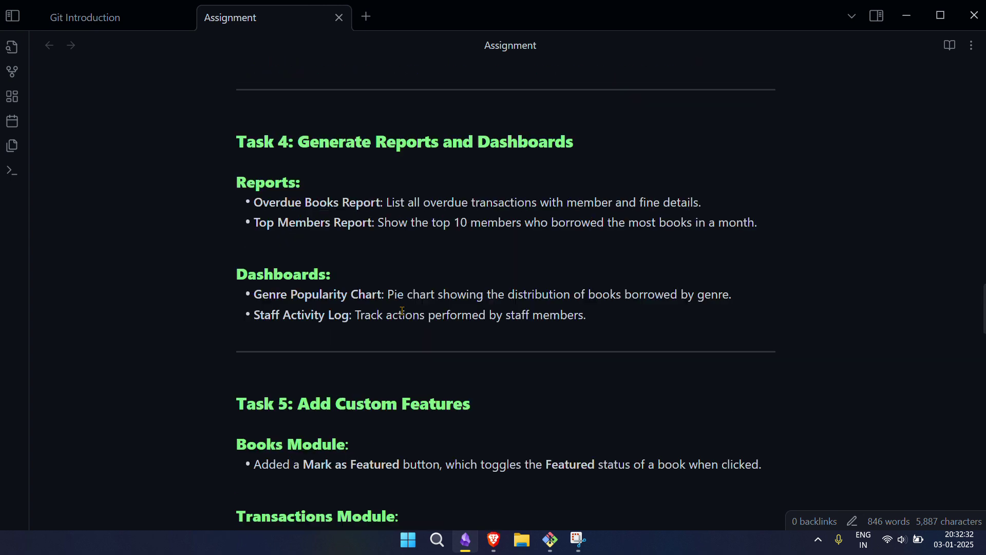
scroll(351, 293, "down", 3)
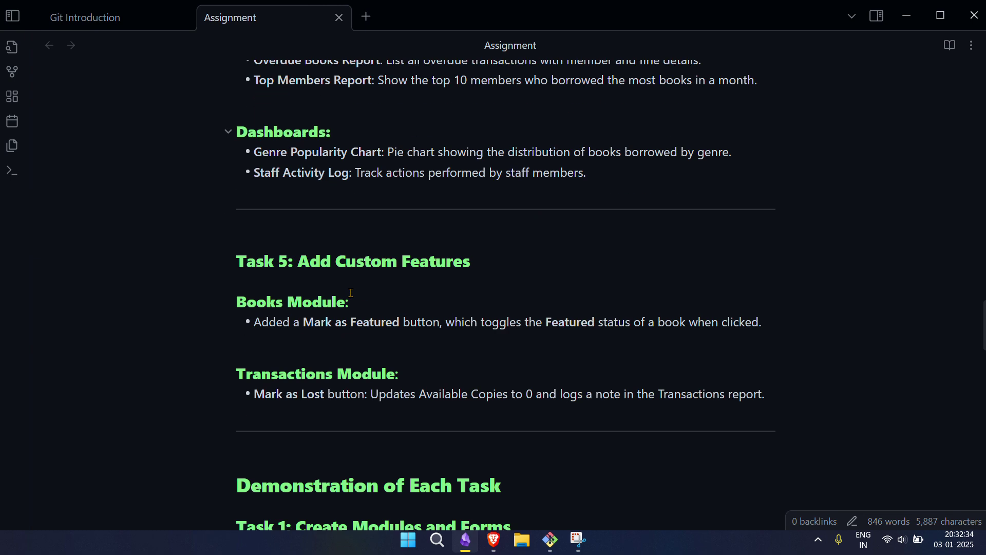
scroll(318, 285, "up", 3)
scroll(282, 279, "down", 3)
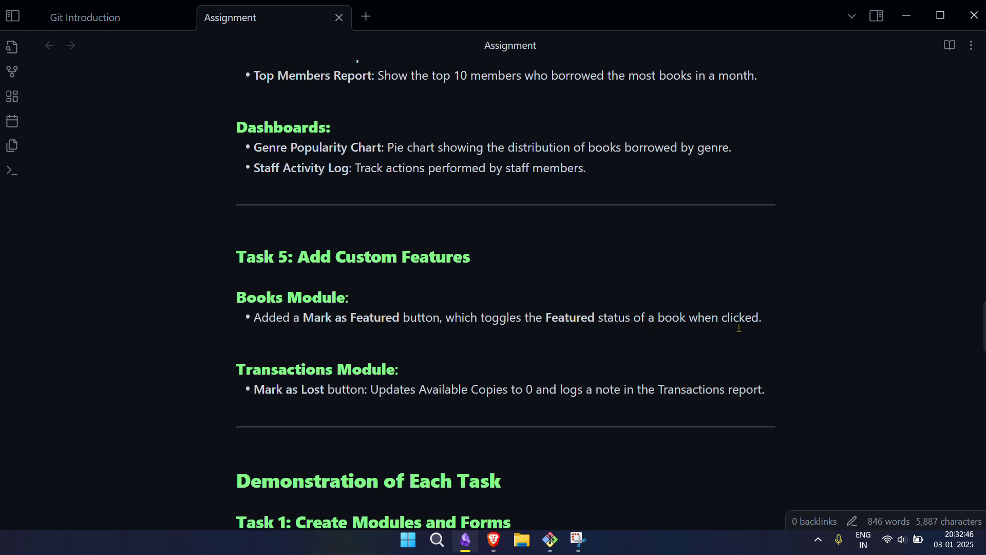
Switch to Elite-Library and toggle the book One Punch Man to Not Featured and back to Featured in the Books Module Report.
left_click(493, 539)
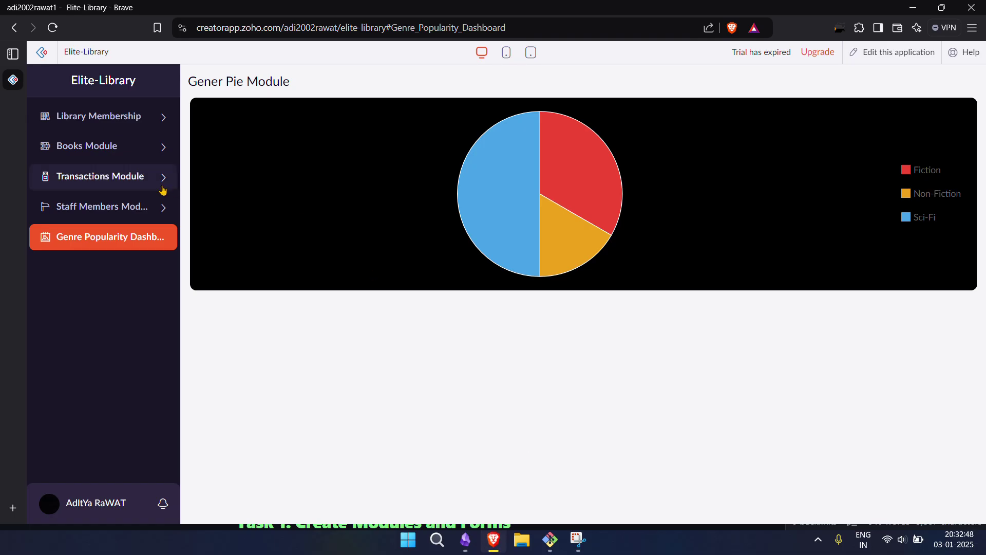
left_click(123, 148)
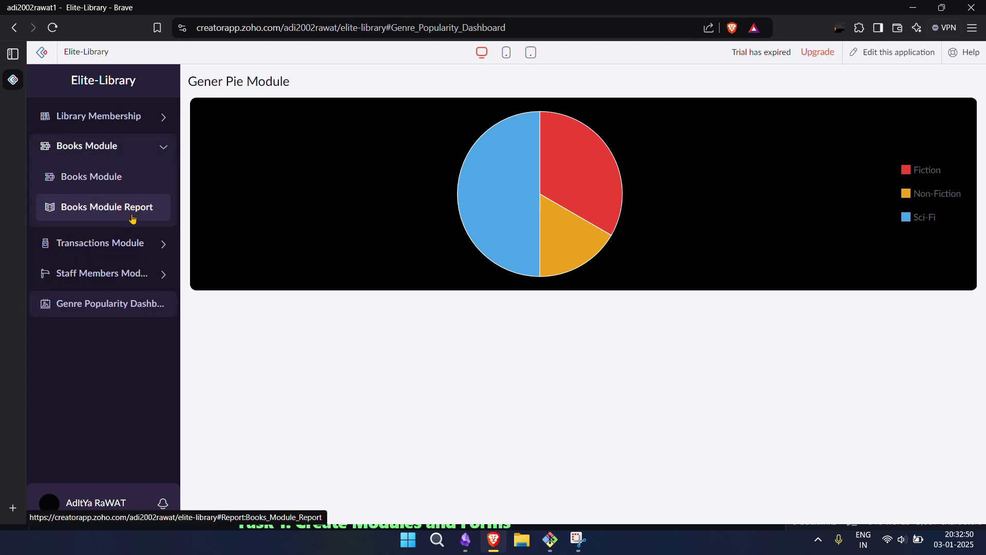
left_click(132, 218)
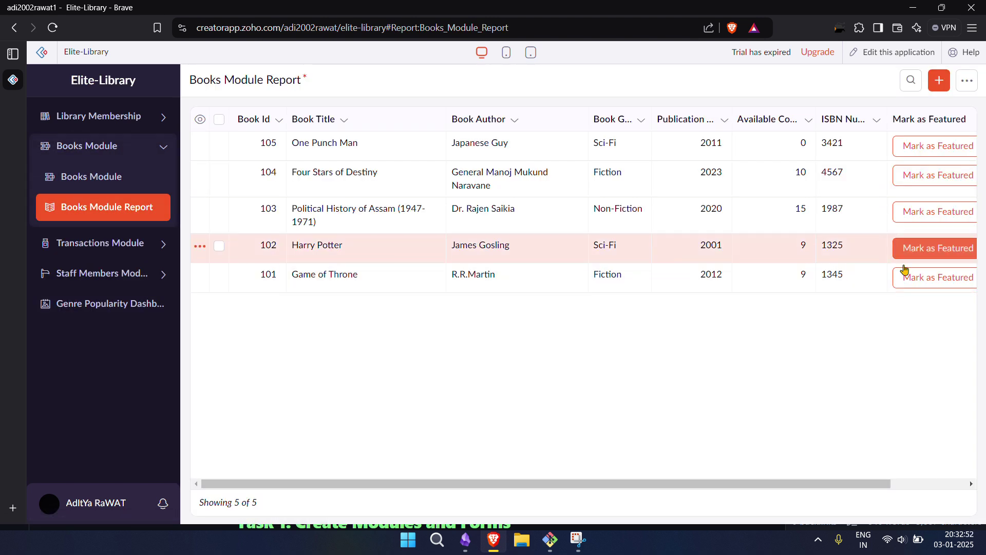
scroll(904, 232, "right", 3)
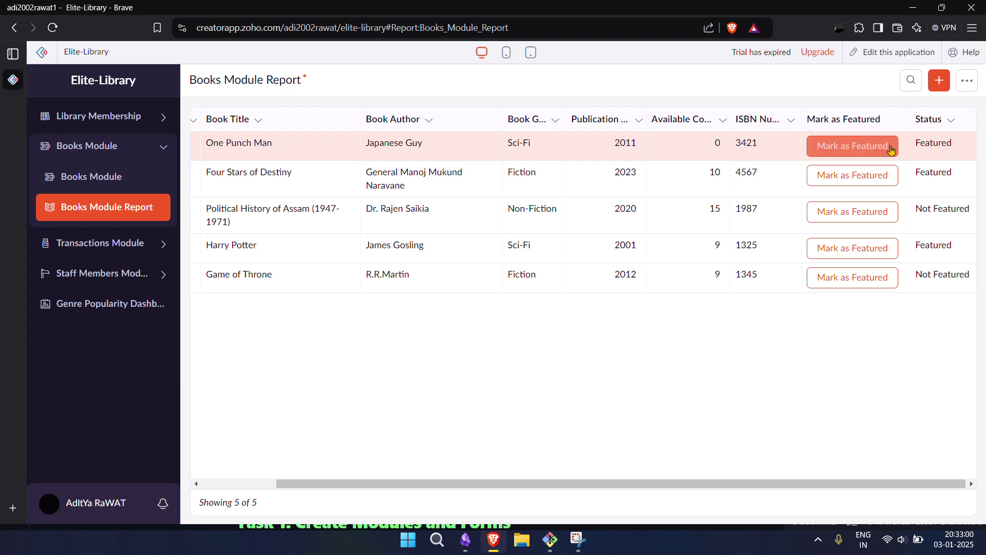
left_click(869, 152)
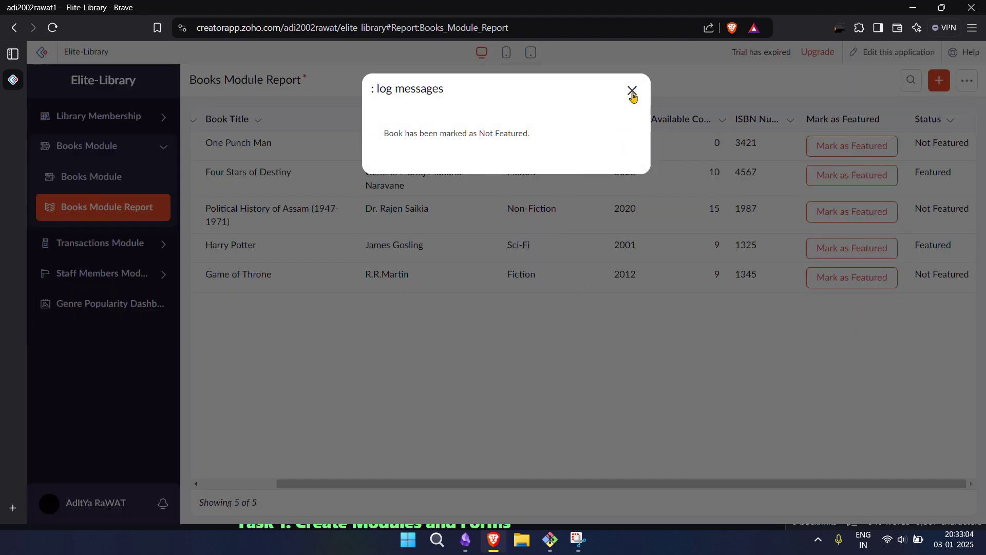
left_click(632, 91)
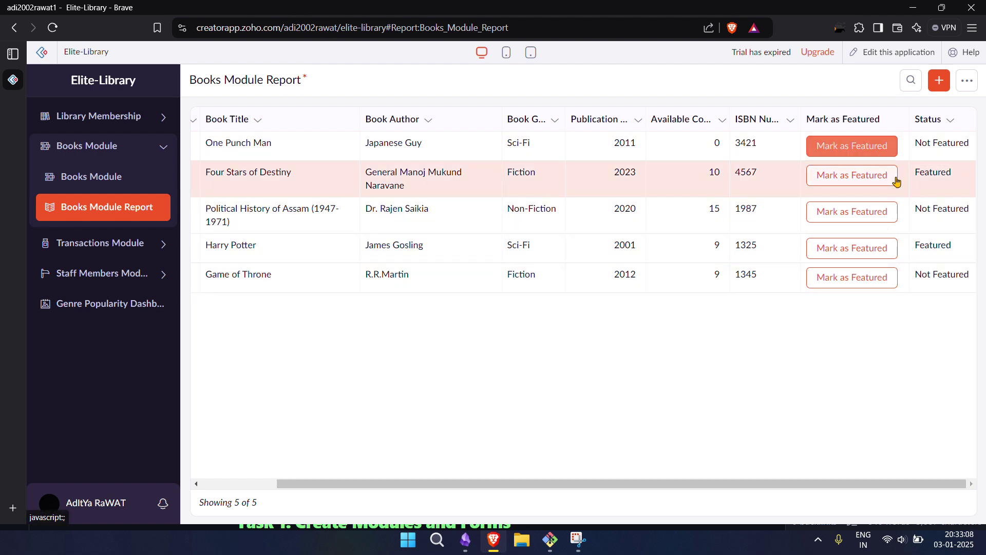
left_click(862, 154)
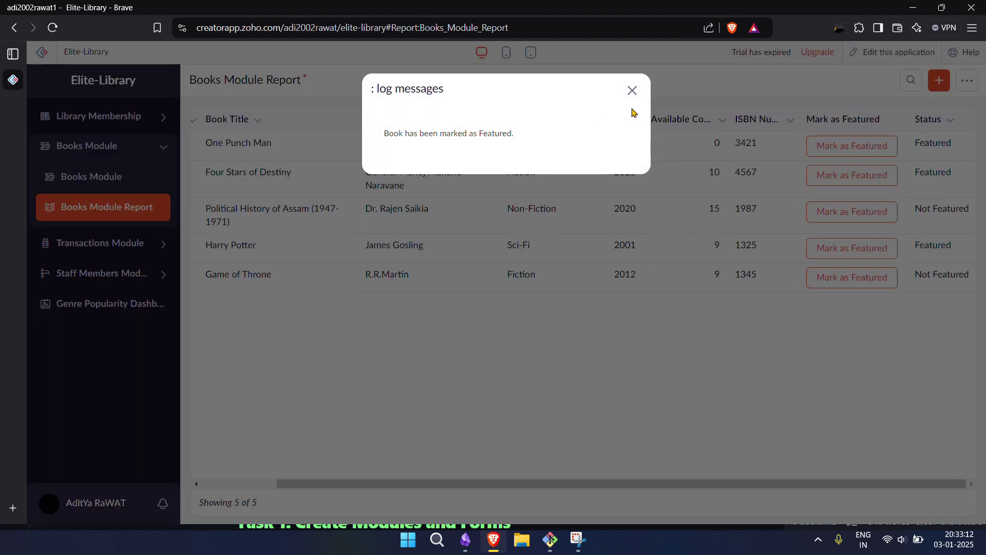
left_click(633, 91)
Recheck the Task 5 Mark as Lost requirement in the Assignment note, and open the Transactions Module Report in Elite-Library.
key("alt+Tab")
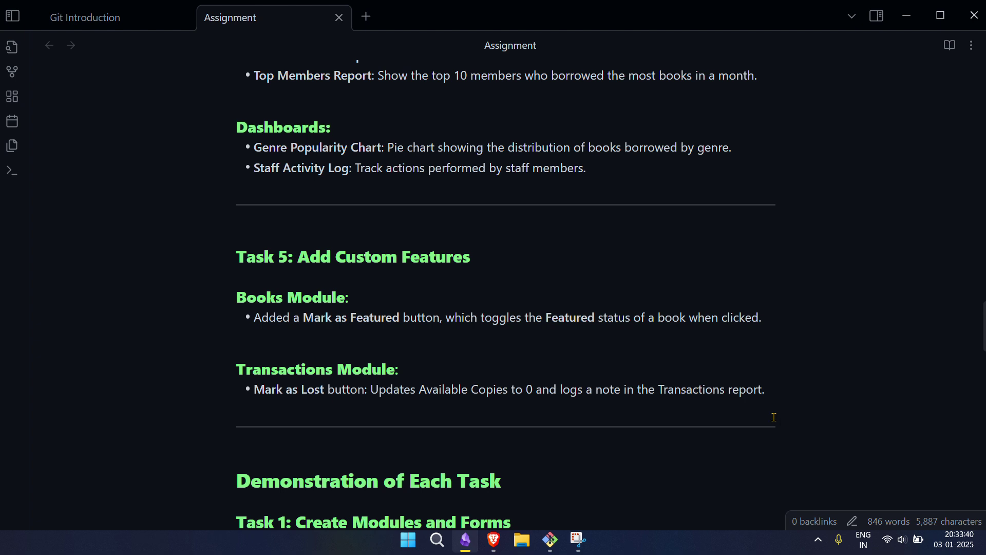
mouse_move(501, 546)
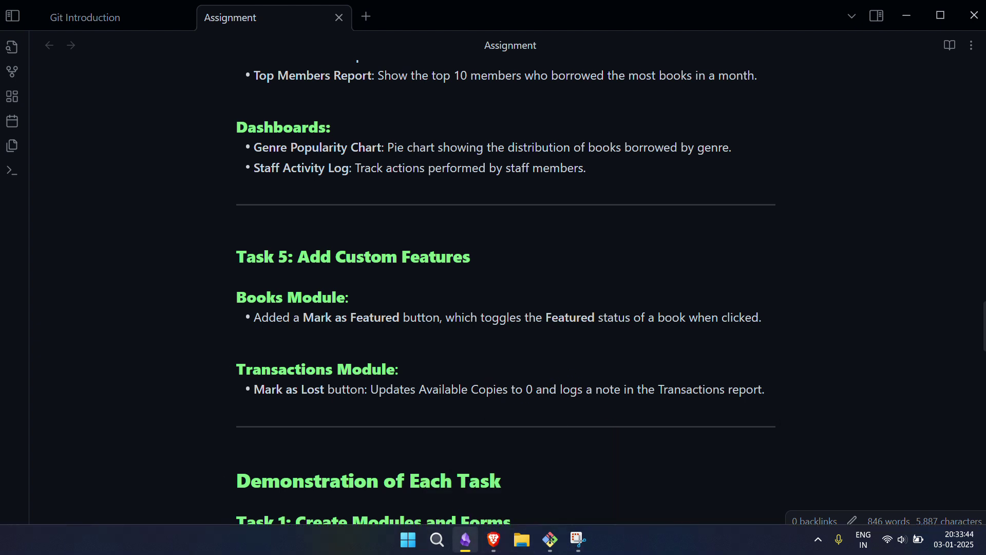
left_click(493, 549)
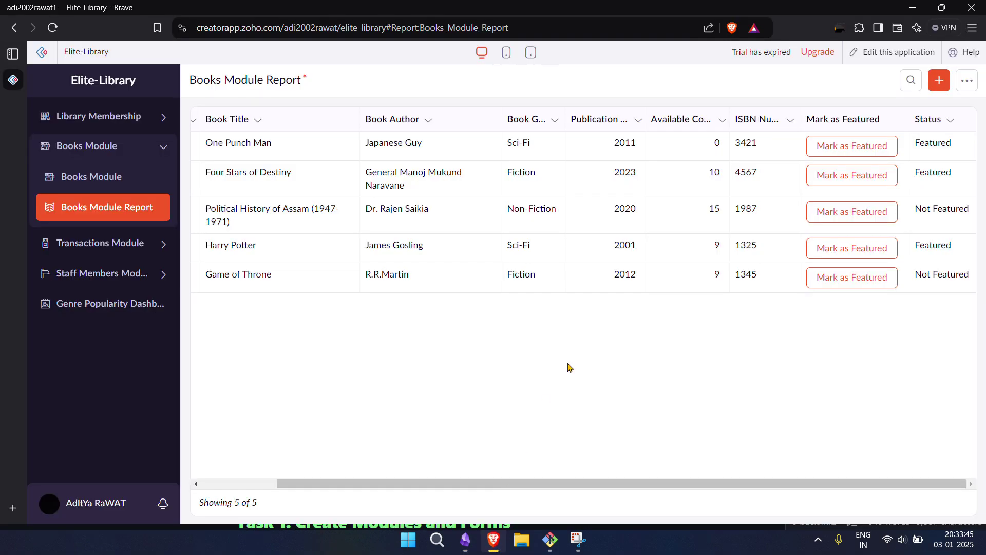
left_click(115, 244)
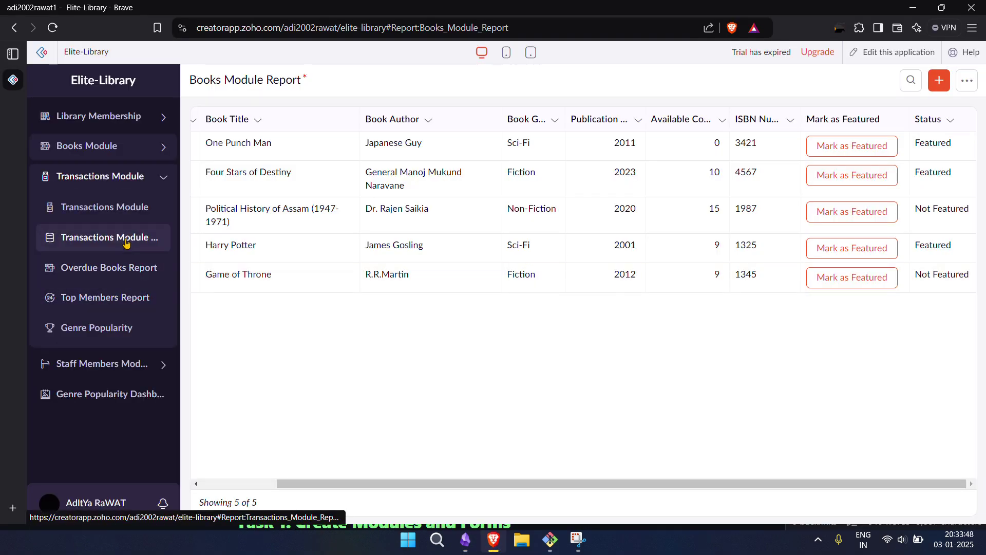
left_click(114, 240)
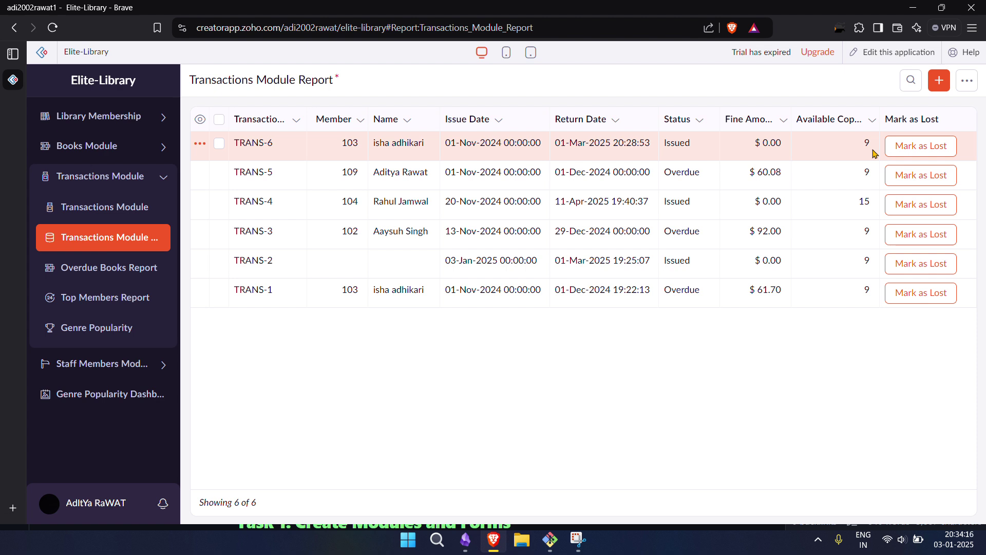
Mark the book of transaction TRANS-6 as lost, accepting that its available copies are set to 0.
left_click(922, 149)
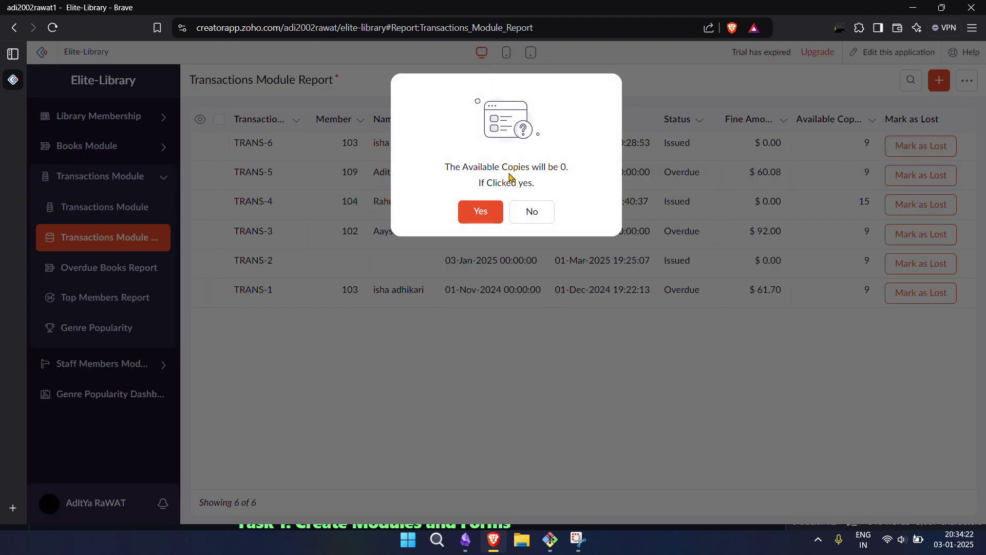
left_click(480, 211)
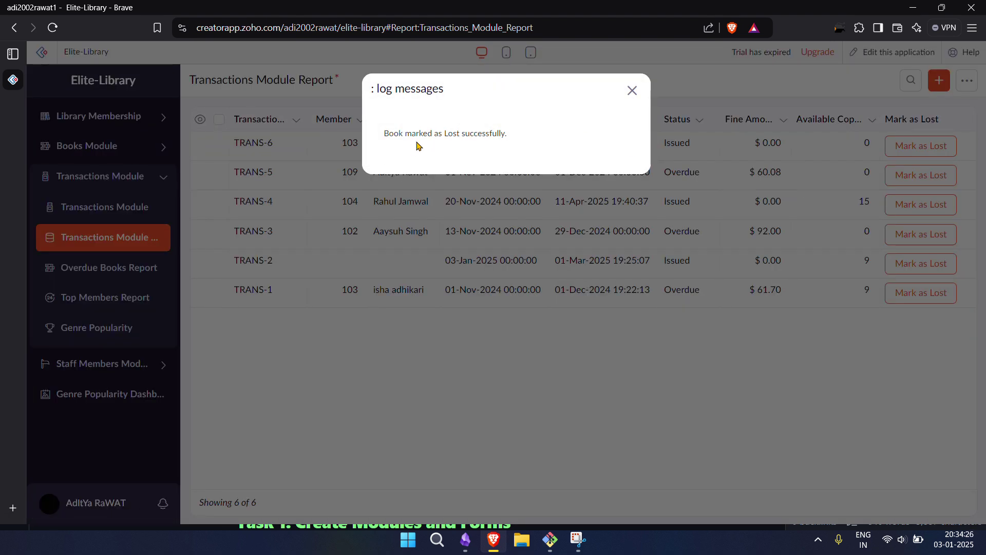
left_click(631, 91)
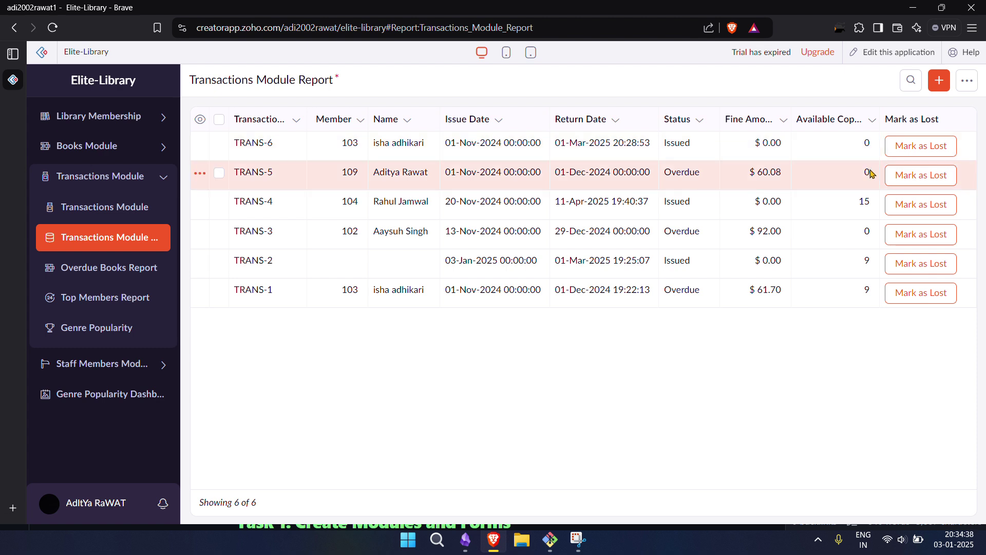
Switch to the Assignment note and skim the Demonstration of Each Task summaries and the Submission Requirements.
left_click(468, 539)
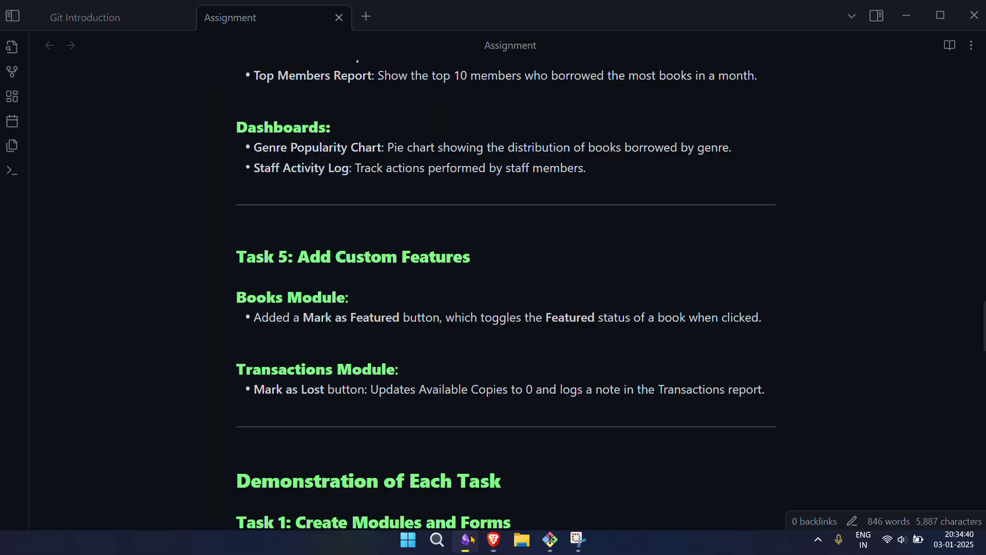
scroll(423, 313, "down", 5)
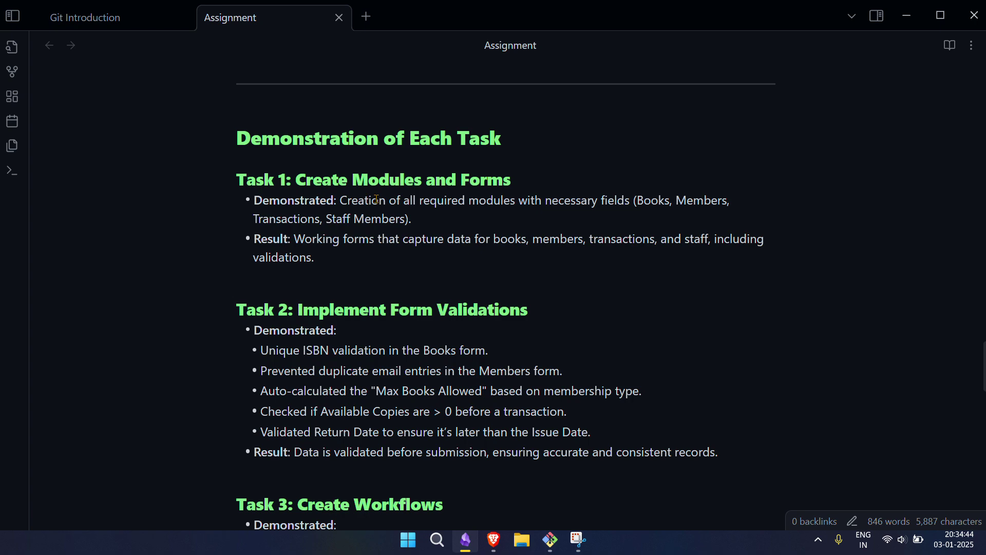
scroll(377, 200, "down", 10)
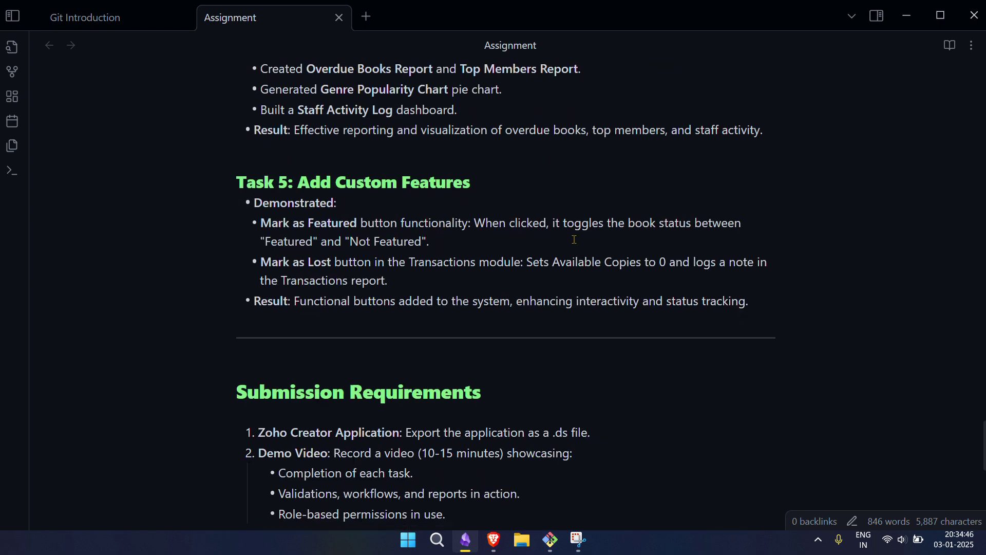
scroll(574, 239, "down", 5)
scroll(784, 294, "up", 3)
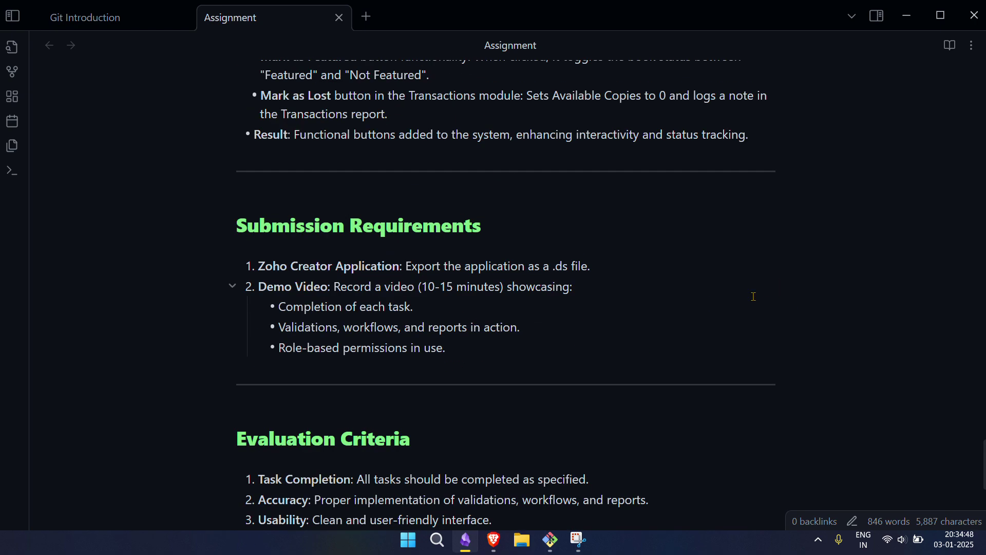
scroll(755, 386, "up", 4)
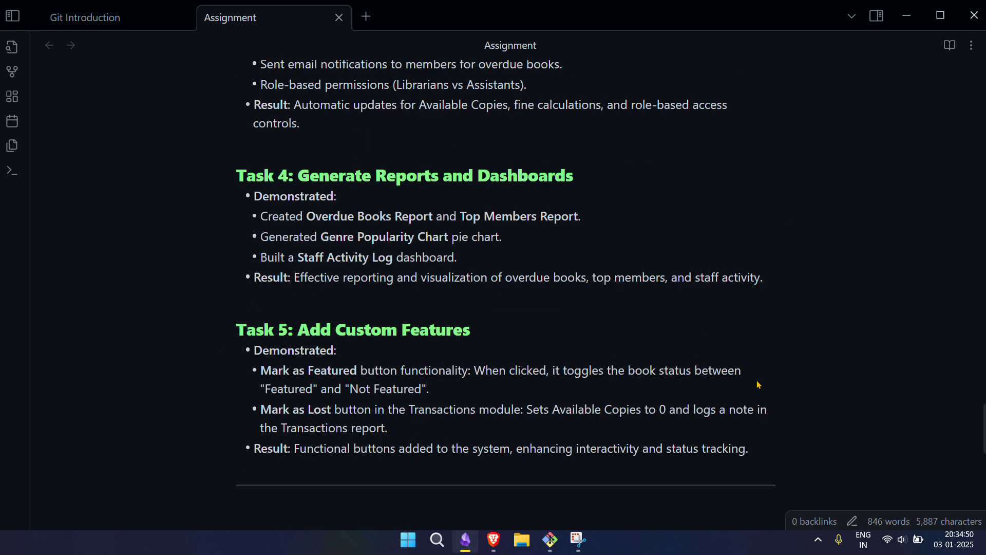
scroll(779, 397, "down", 4)
scroll(779, 397, "down", 3)
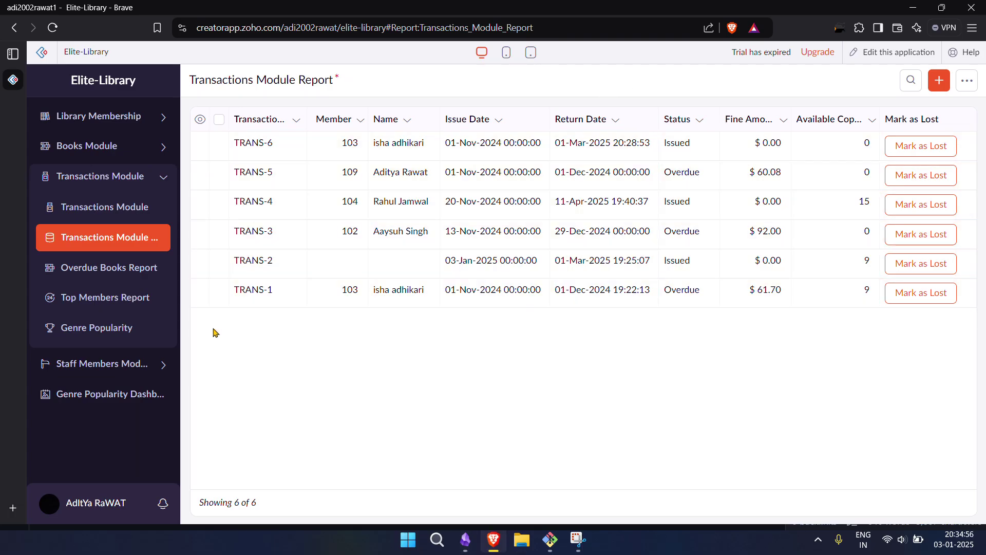
Open the Staff Members Module form in Elite-Library.
left_click(154, 365)
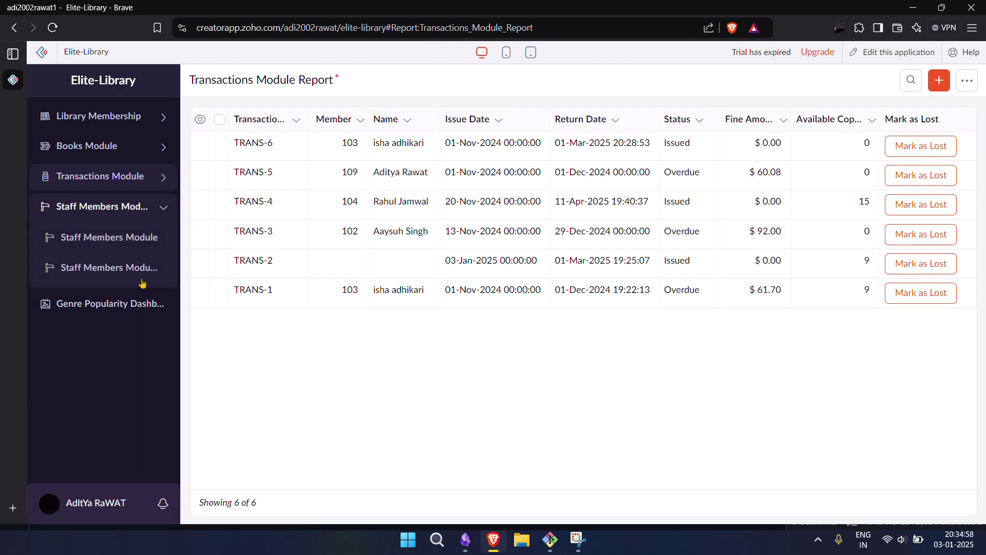
left_click(123, 244)
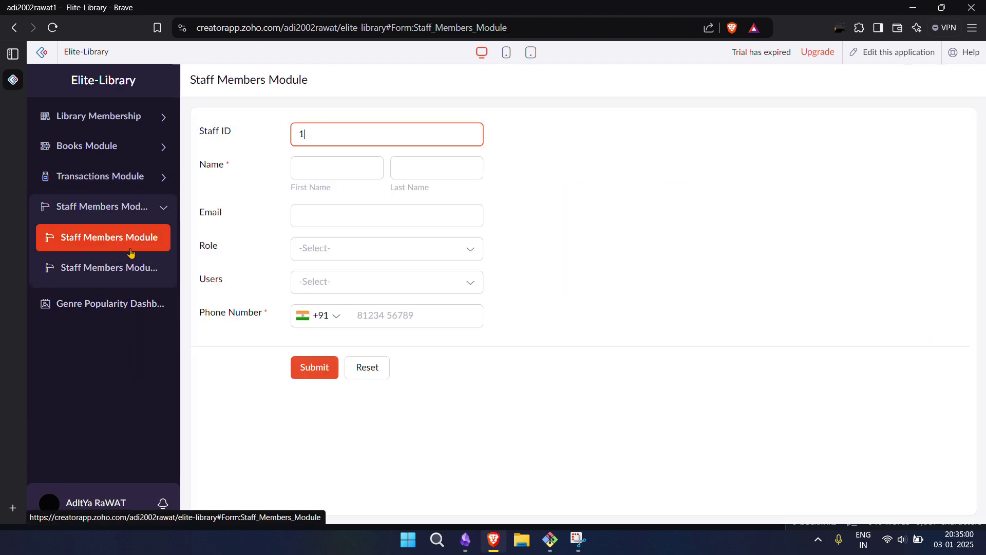